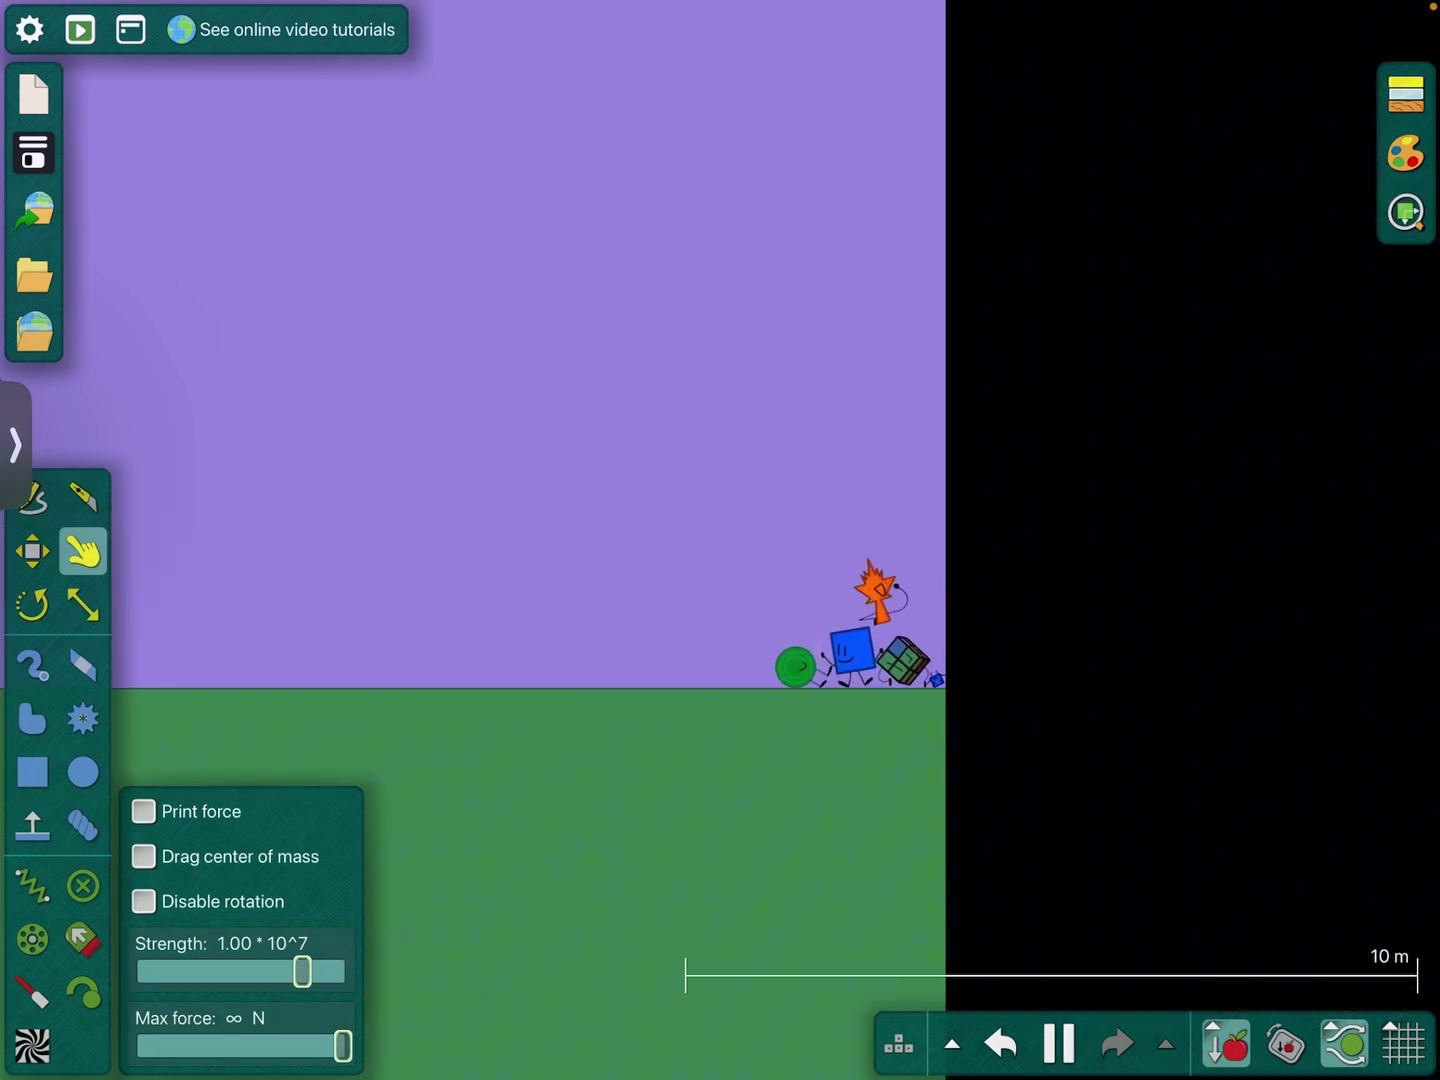
# Zoom out and switch to moving the contestant blocks beside the tall gray block.
pyautogui.press('m')
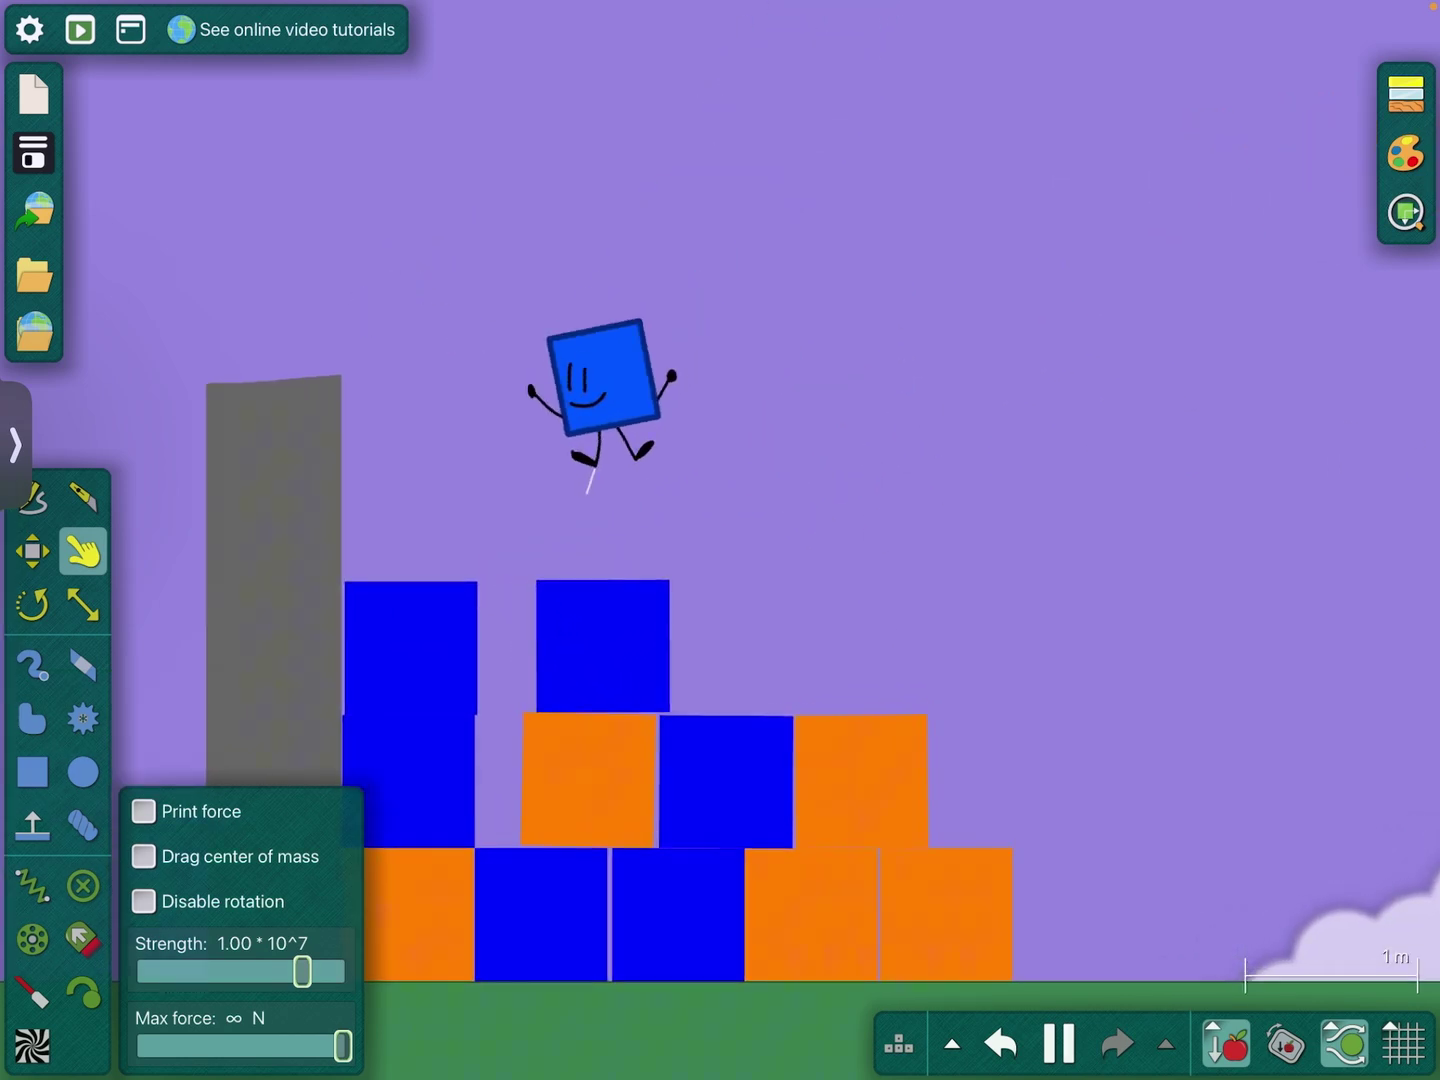
# Spring the blue square to a block and fling it across the scene.
pyautogui.click(32, 885)
pyautogui.moveTo(455, 476); pyautogui.dragTo(588, 602)
pyautogui.click(82, 604)
pyautogui.click(82, 550)
pyautogui.moveTo(437, 503); pyautogui.dragTo(1237, 270)
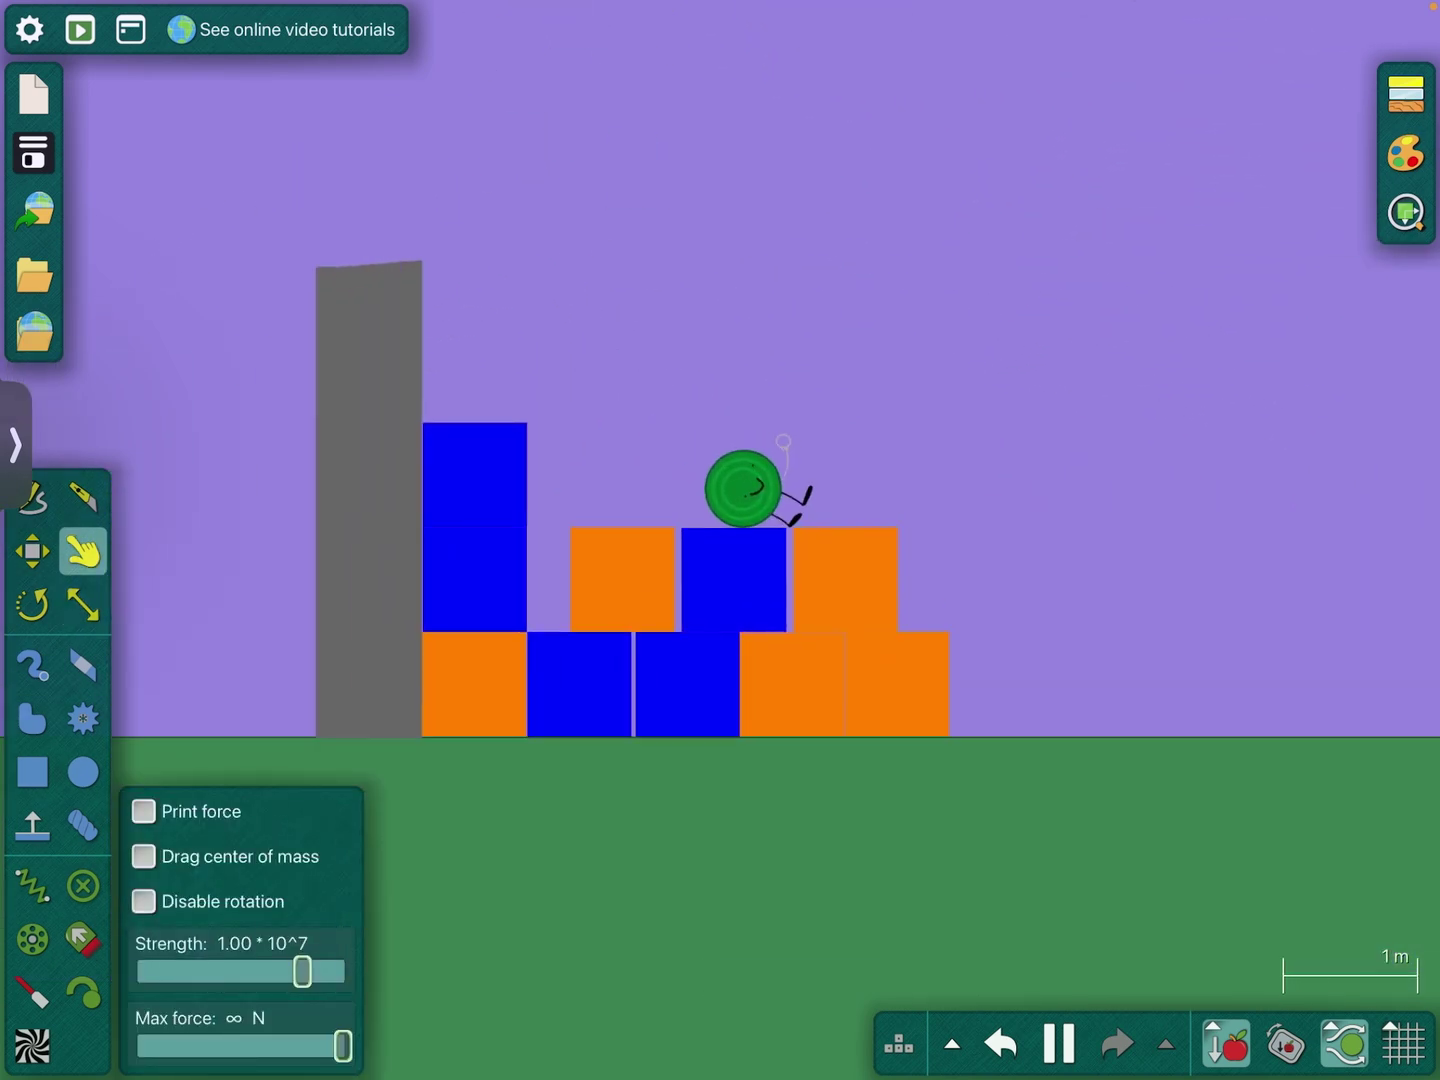
# Spring the green ball to an orange block and pull it to the right.
pyautogui.click(32, 885)
pyautogui.moveTo(732, 483); pyautogui.dragTo(842, 547)
pyautogui.click(82, 550)
pyautogui.moveTo(553, 495); pyautogui.dragTo(826, 474)
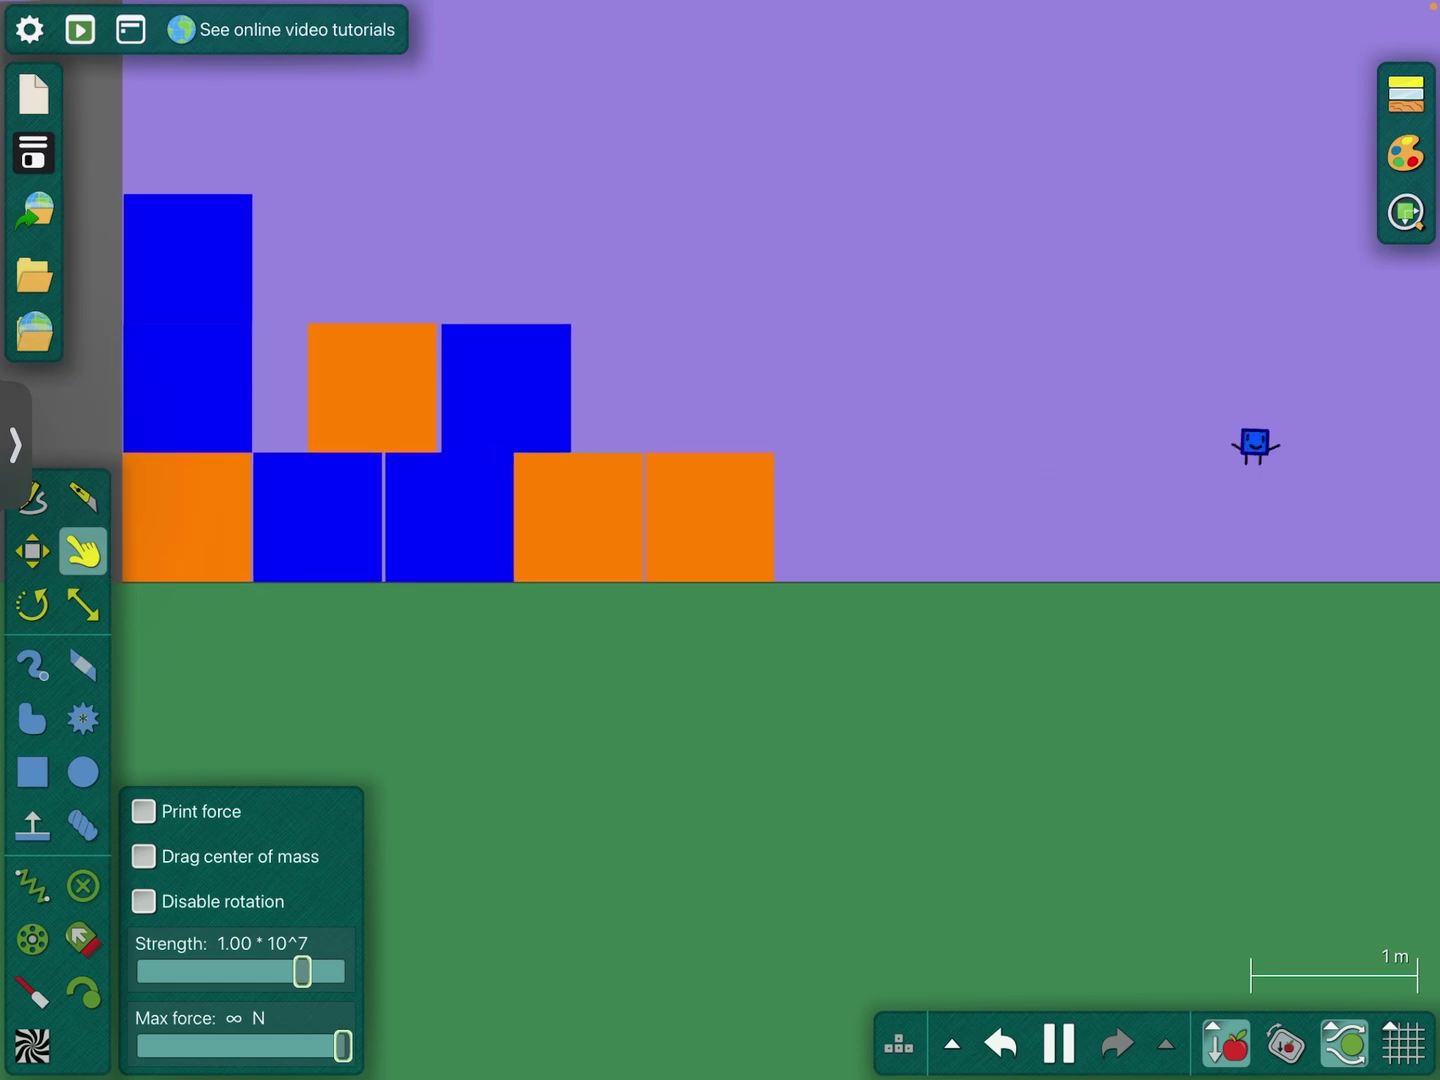
# Tether the small blue figure to a block and pull it rightward.
pyautogui.click(31, 886)
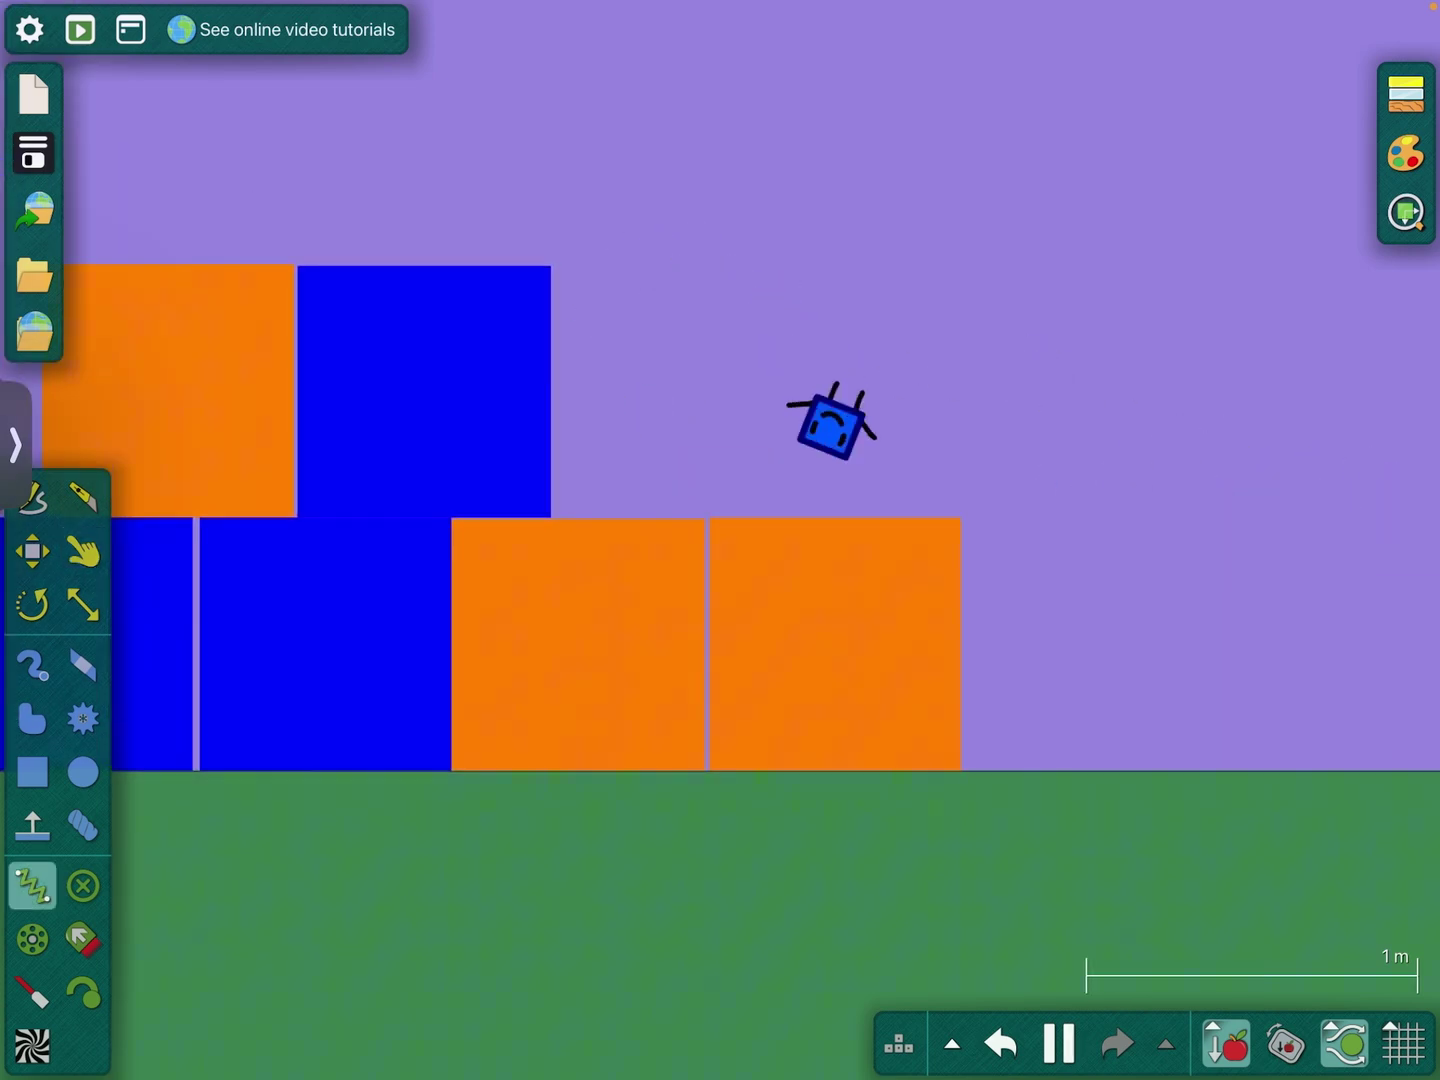
pyautogui.moveTo(803, 379); pyautogui.dragTo(1180, 688)
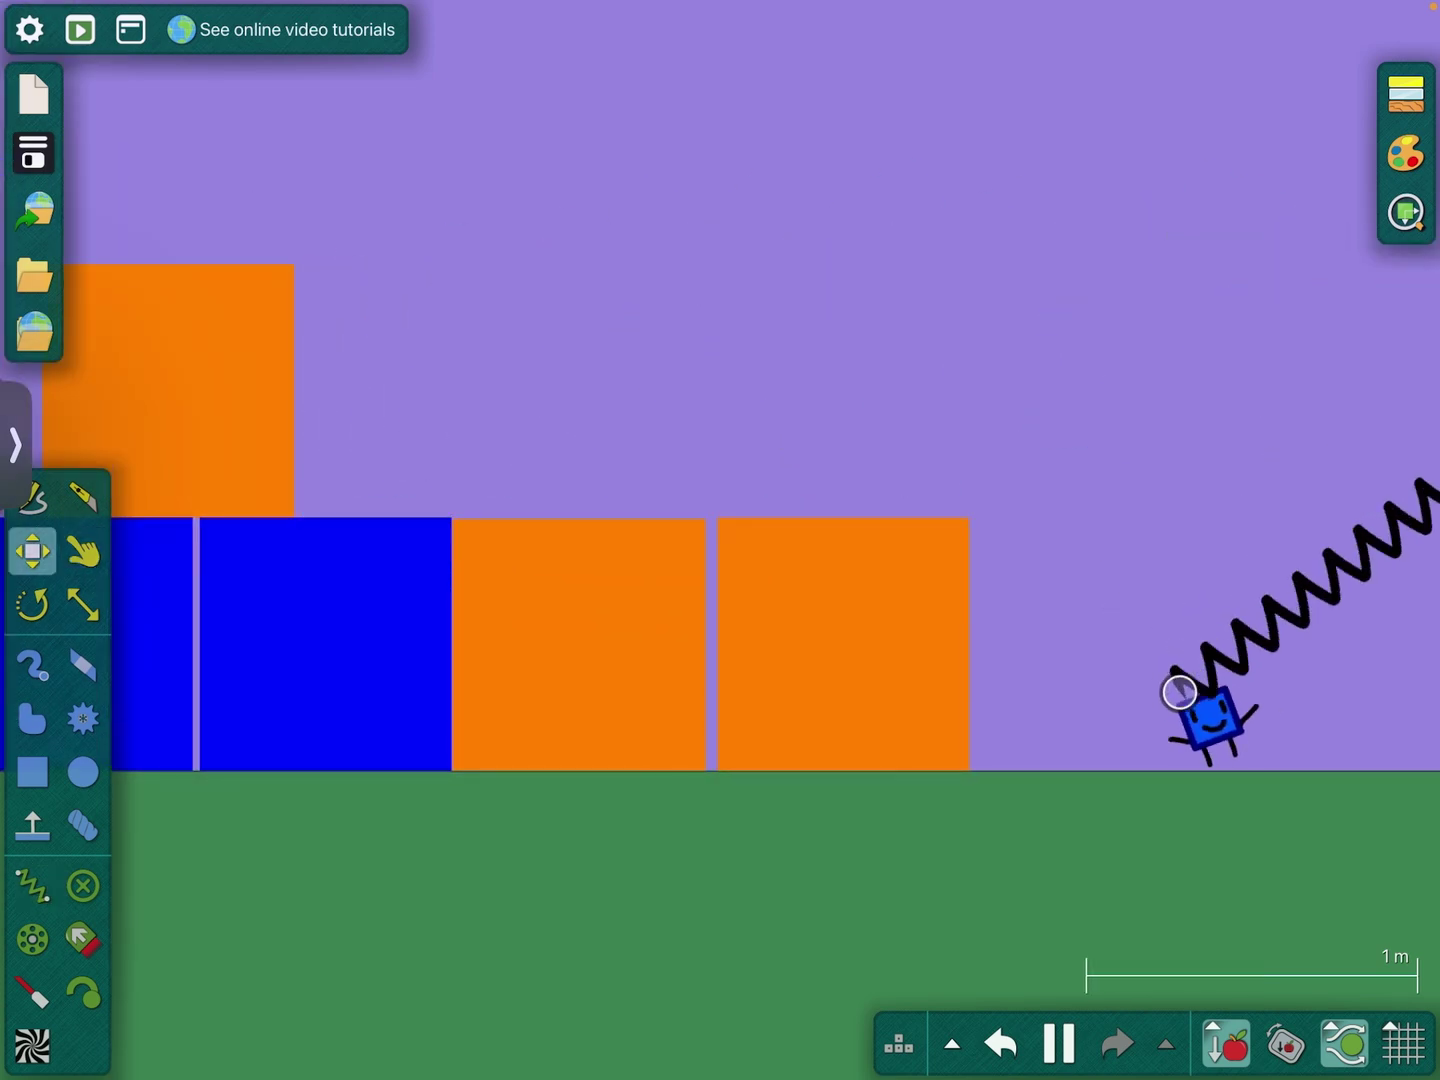
pyautogui.click(82, 551)
pyautogui.moveTo(679, 491); pyautogui.dragTo(1333, 546)
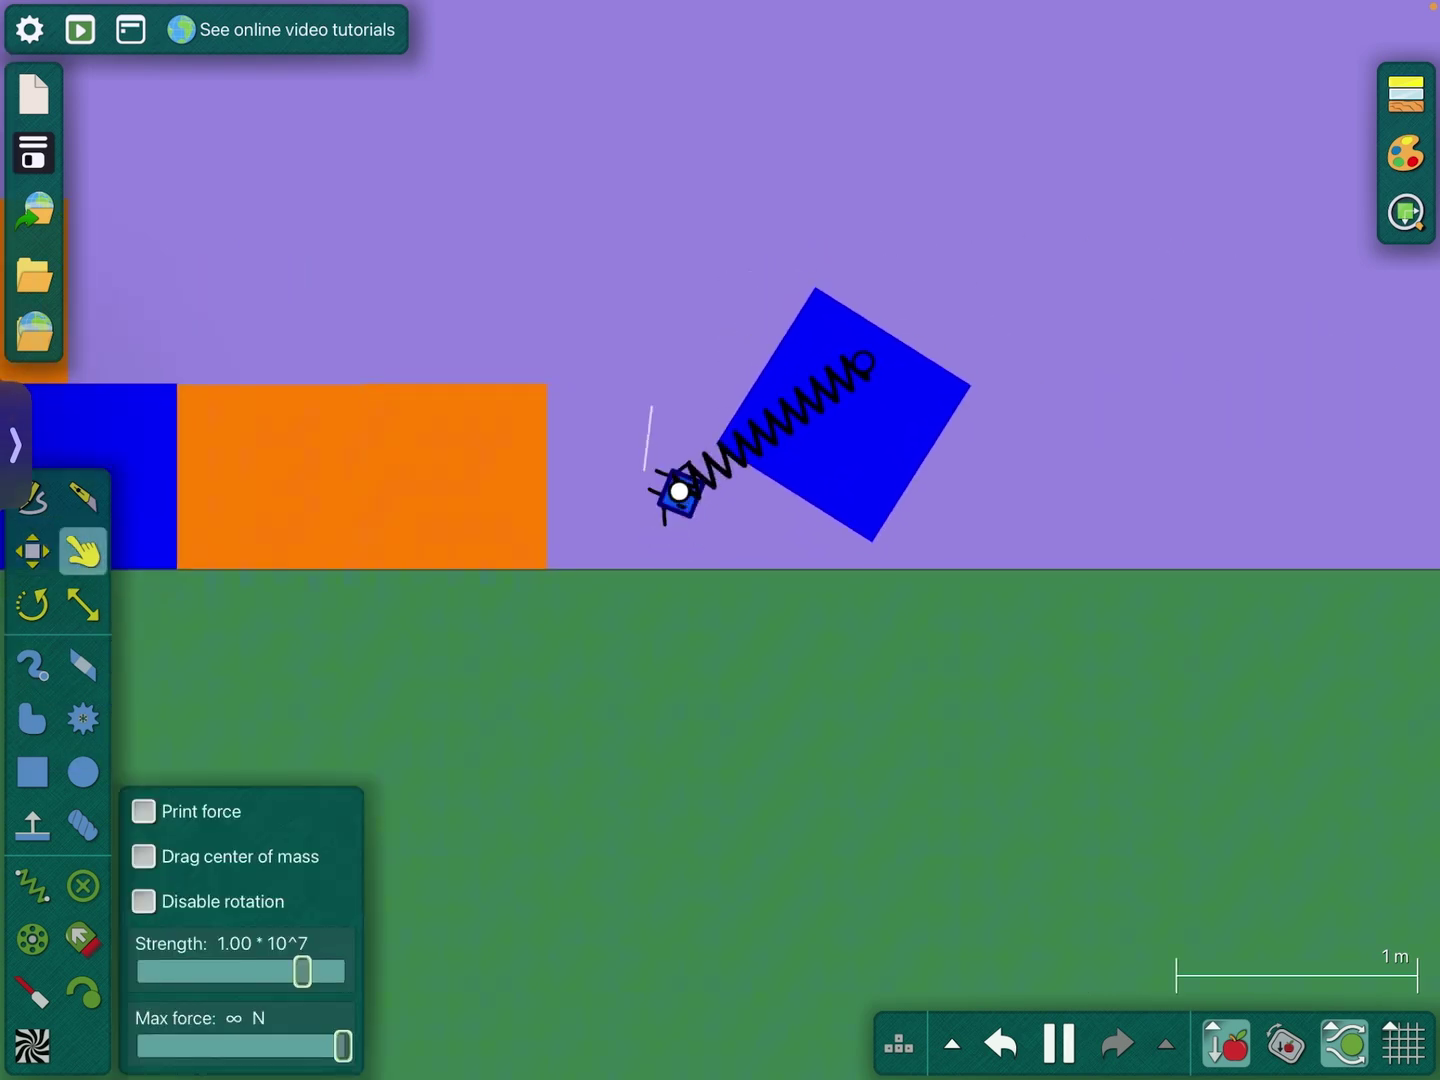
pyautogui.scroll(-5, 1369, 537)
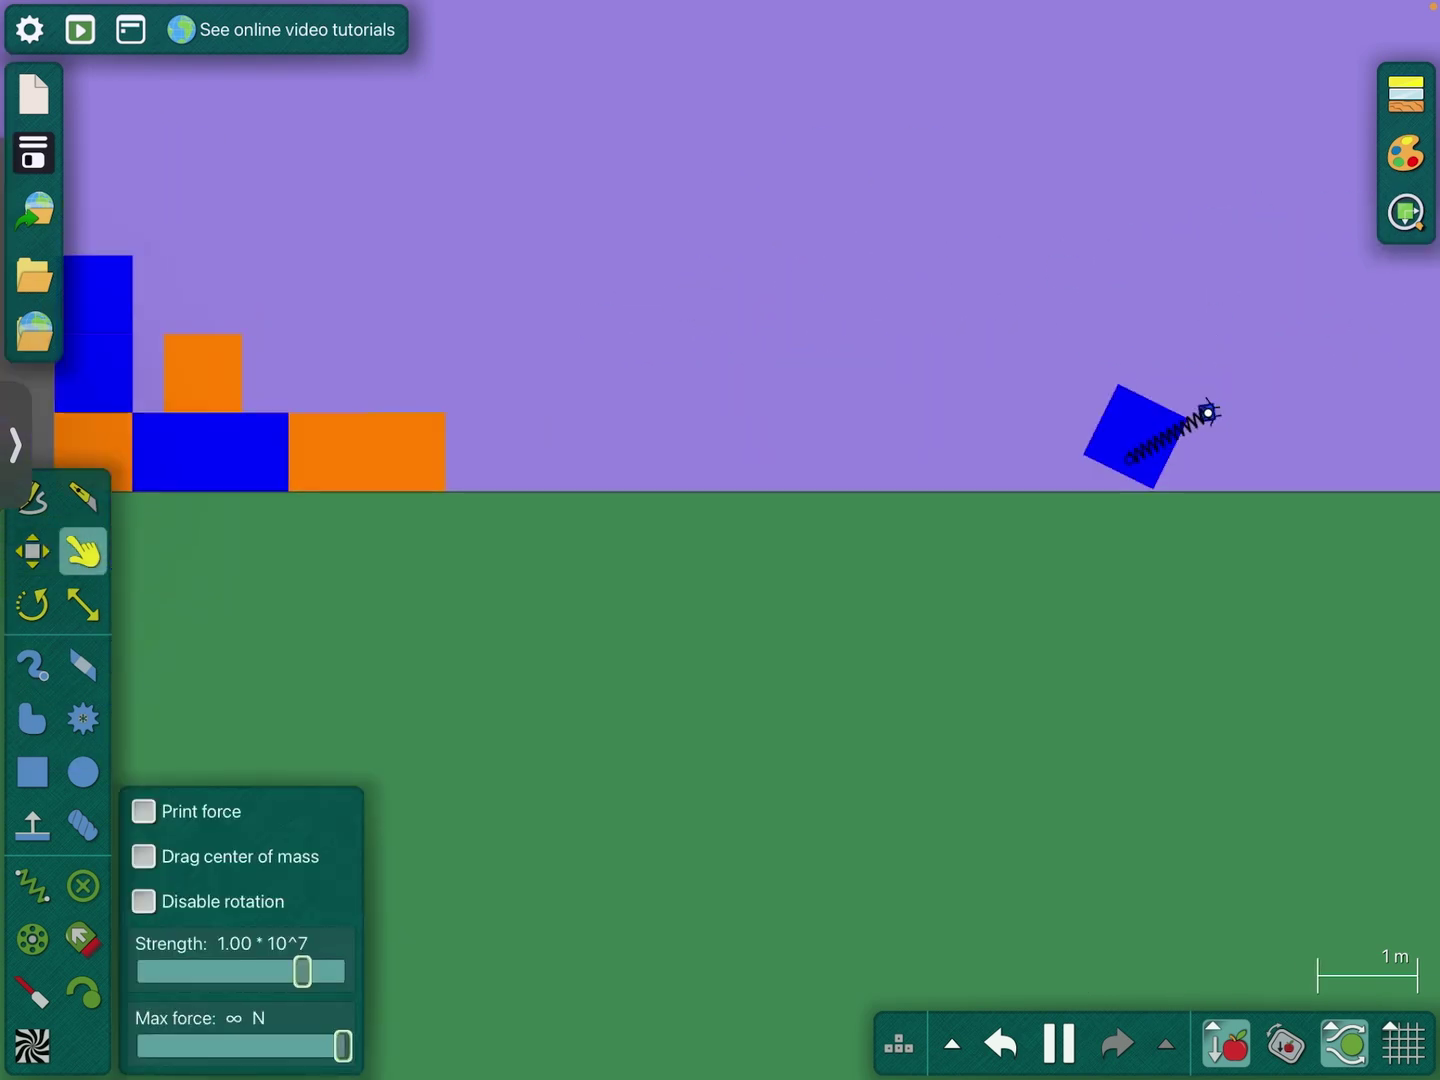
# Spring the orange figure to an orange block and fling it up toward the edge.
pyautogui.press('m')
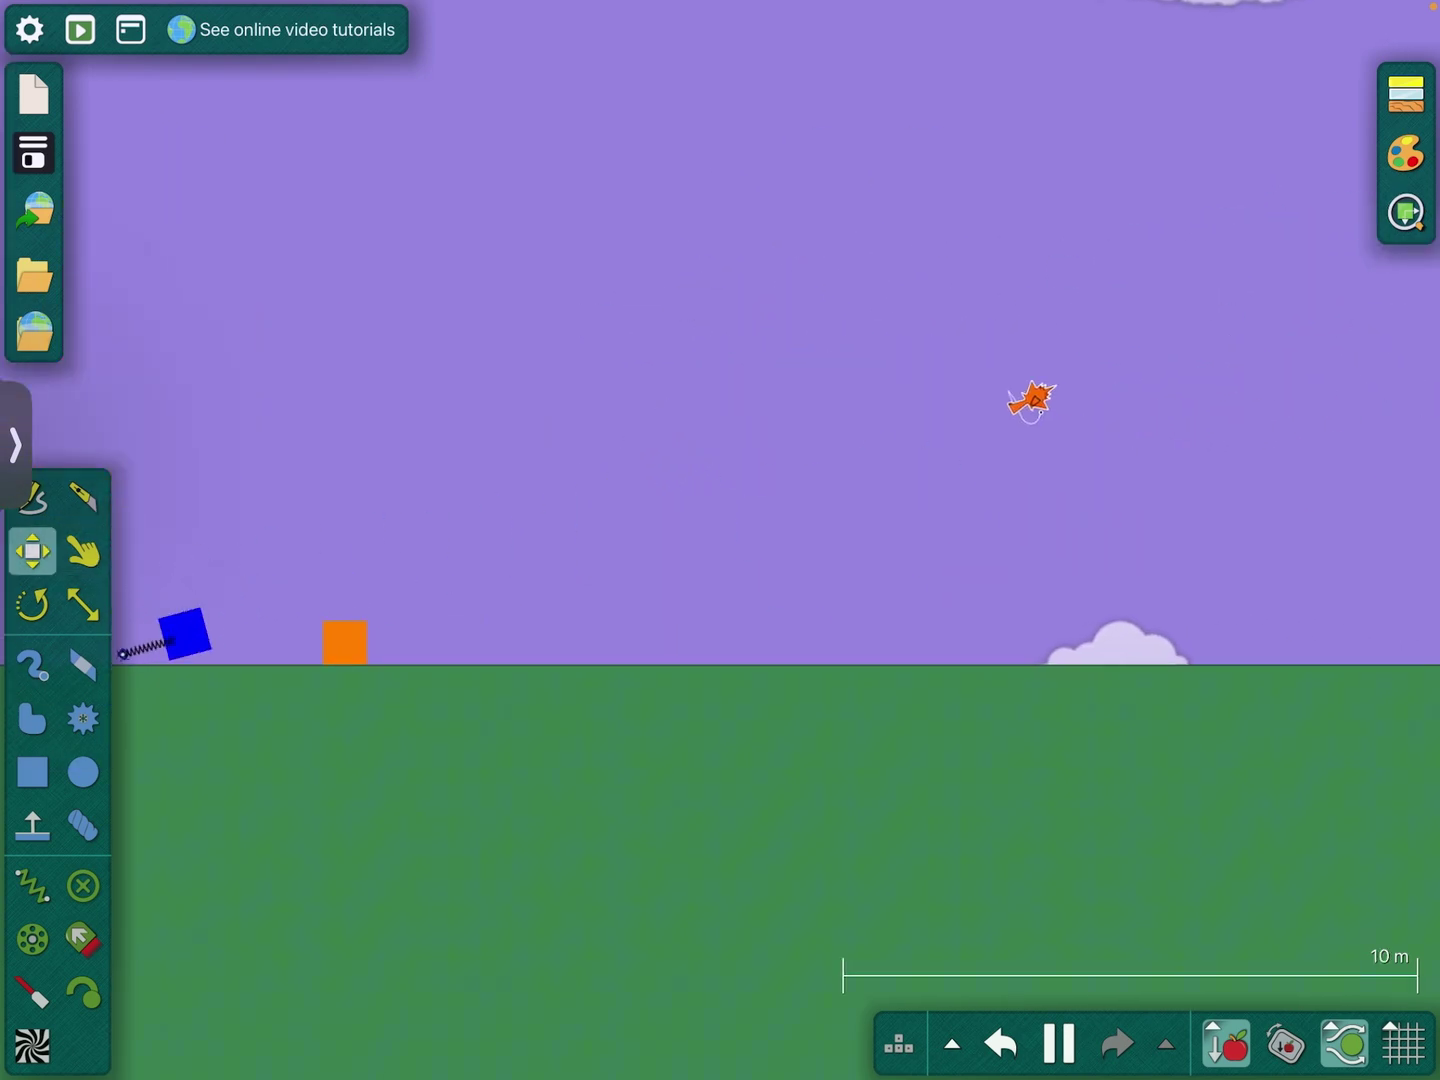
pyautogui.scroll(5, 234, 642)
pyautogui.click(82, 551)
pyautogui.moveTo(524, 450)
pyautogui.mouseDown()
pyautogui.moveTo(784, 516)
pyautogui.moveTo(835, 552)
pyautogui.mouseUp()
pyautogui.press('i')
pyautogui.press('d')
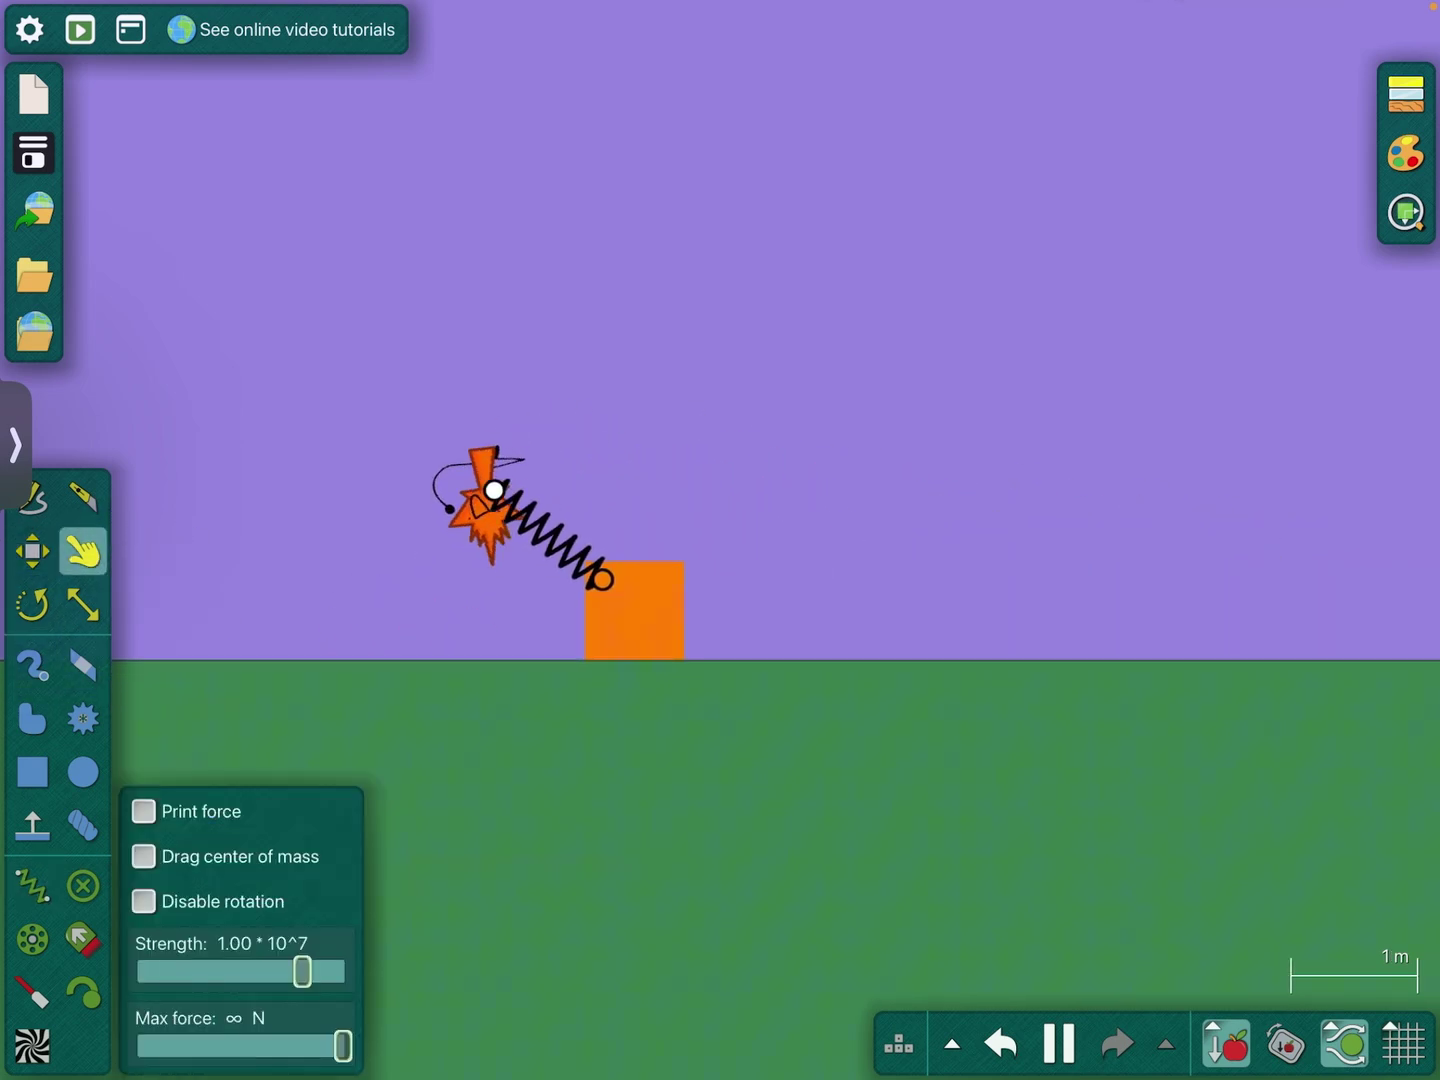
pyautogui.moveTo(484, 495); pyautogui.dragTo(1334, 112)
pyautogui.scroll(-5, 720, 540)
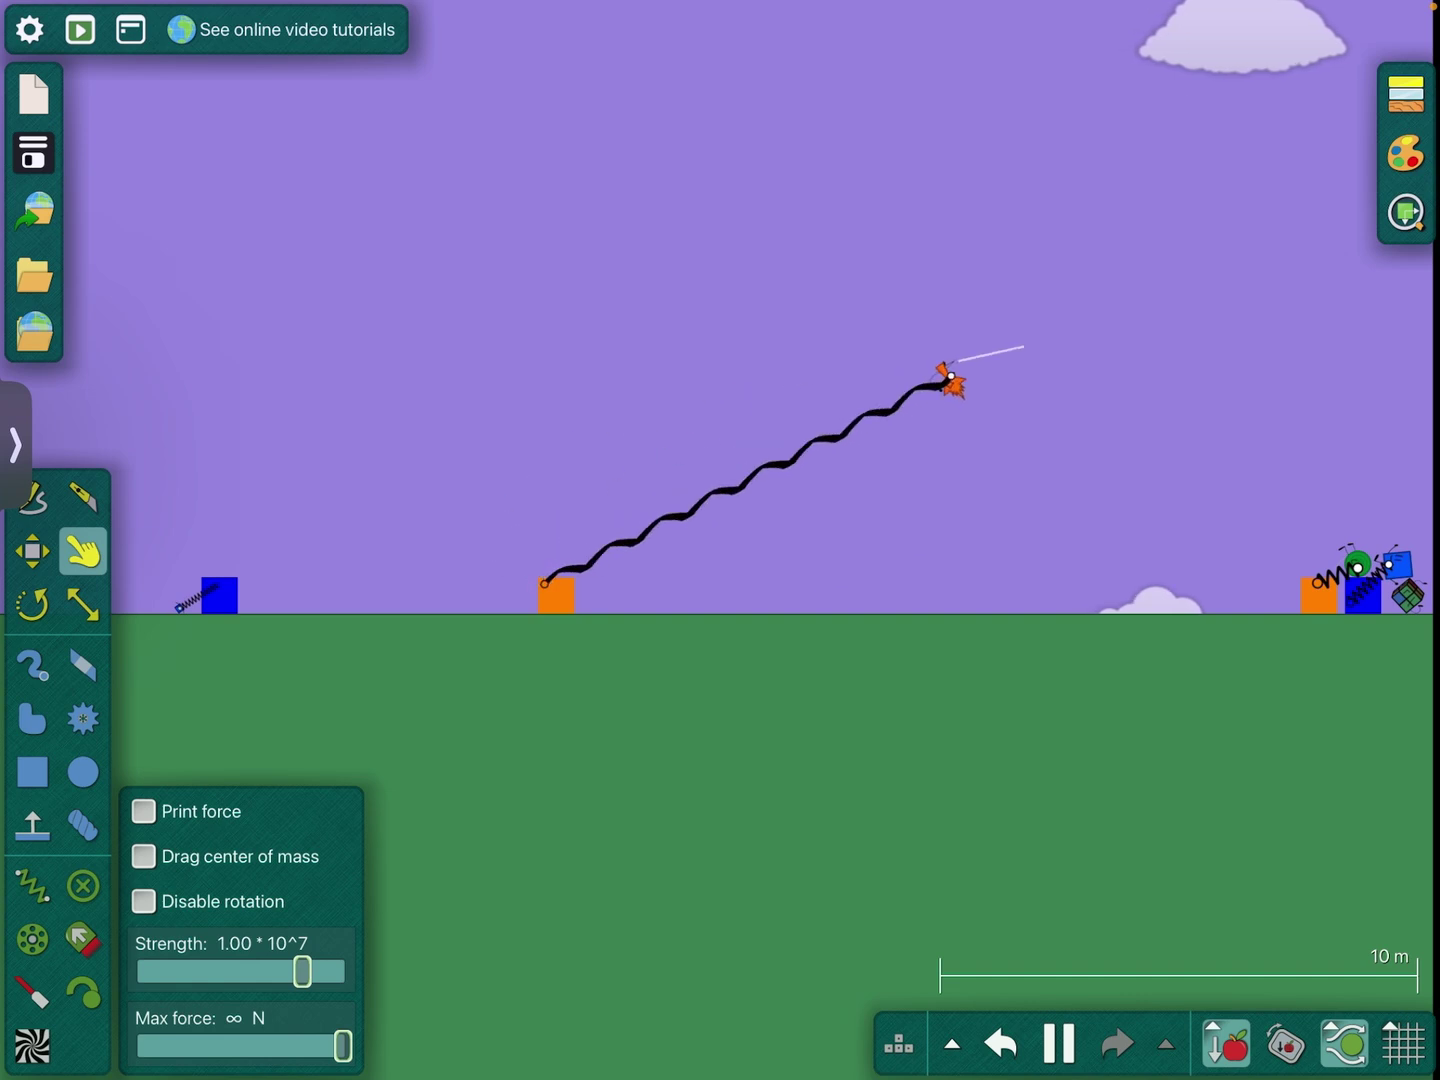
pyautogui.moveTo(1341, 126); pyautogui.dragTo(1369, 121)
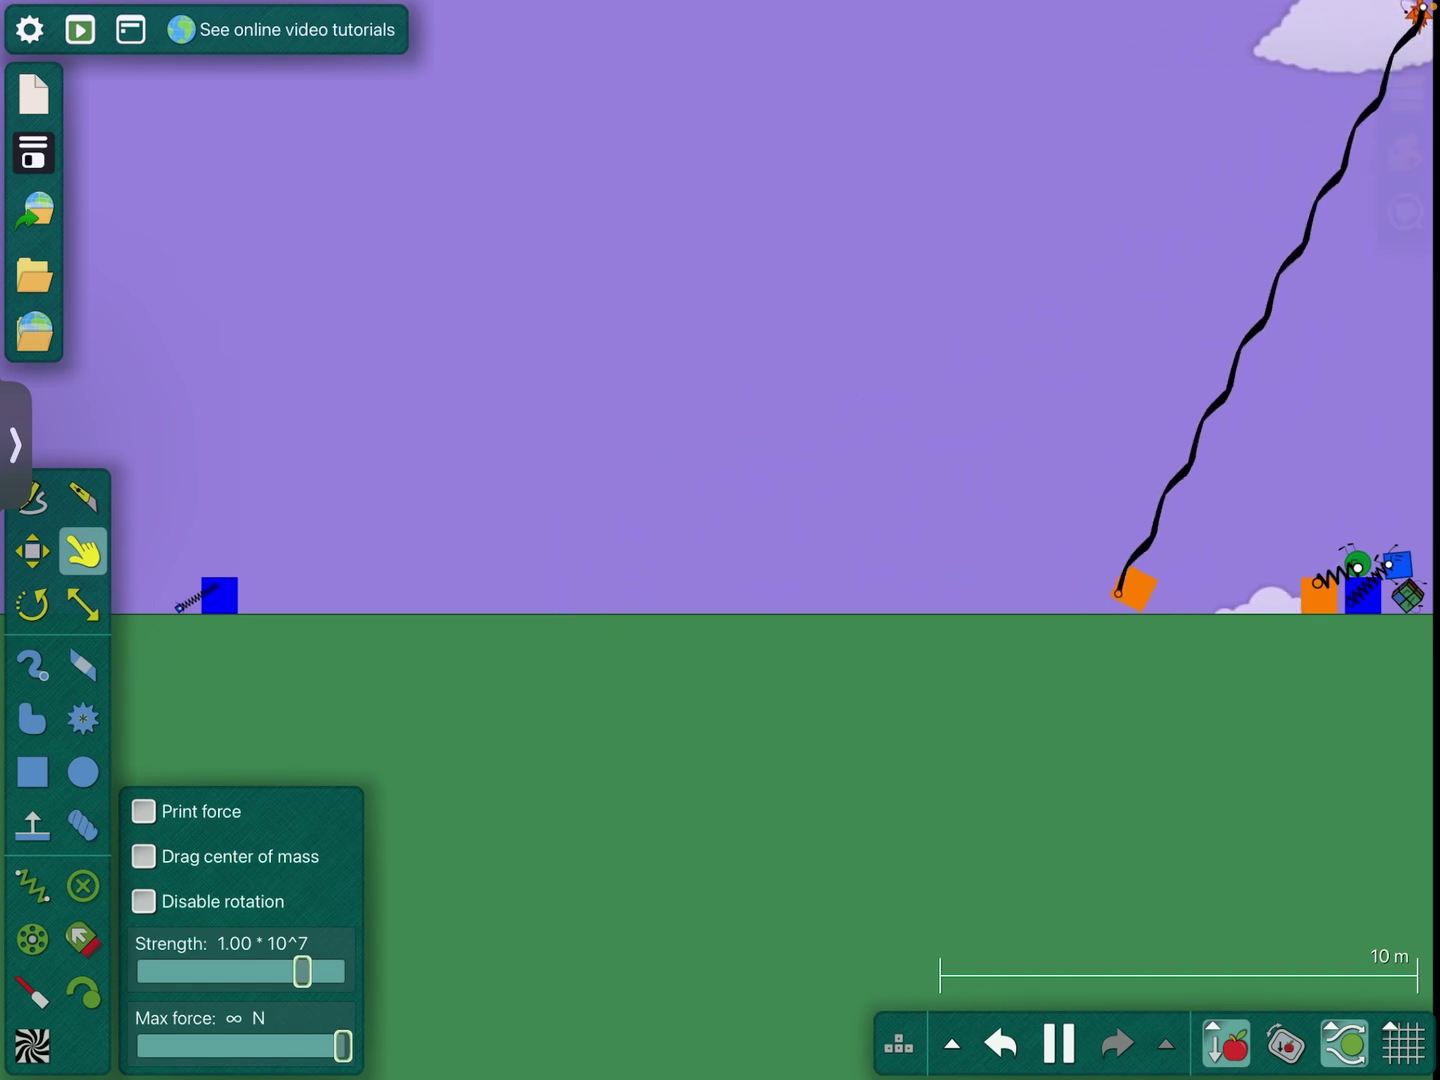
pyautogui.scroll(-2, 546, 518)
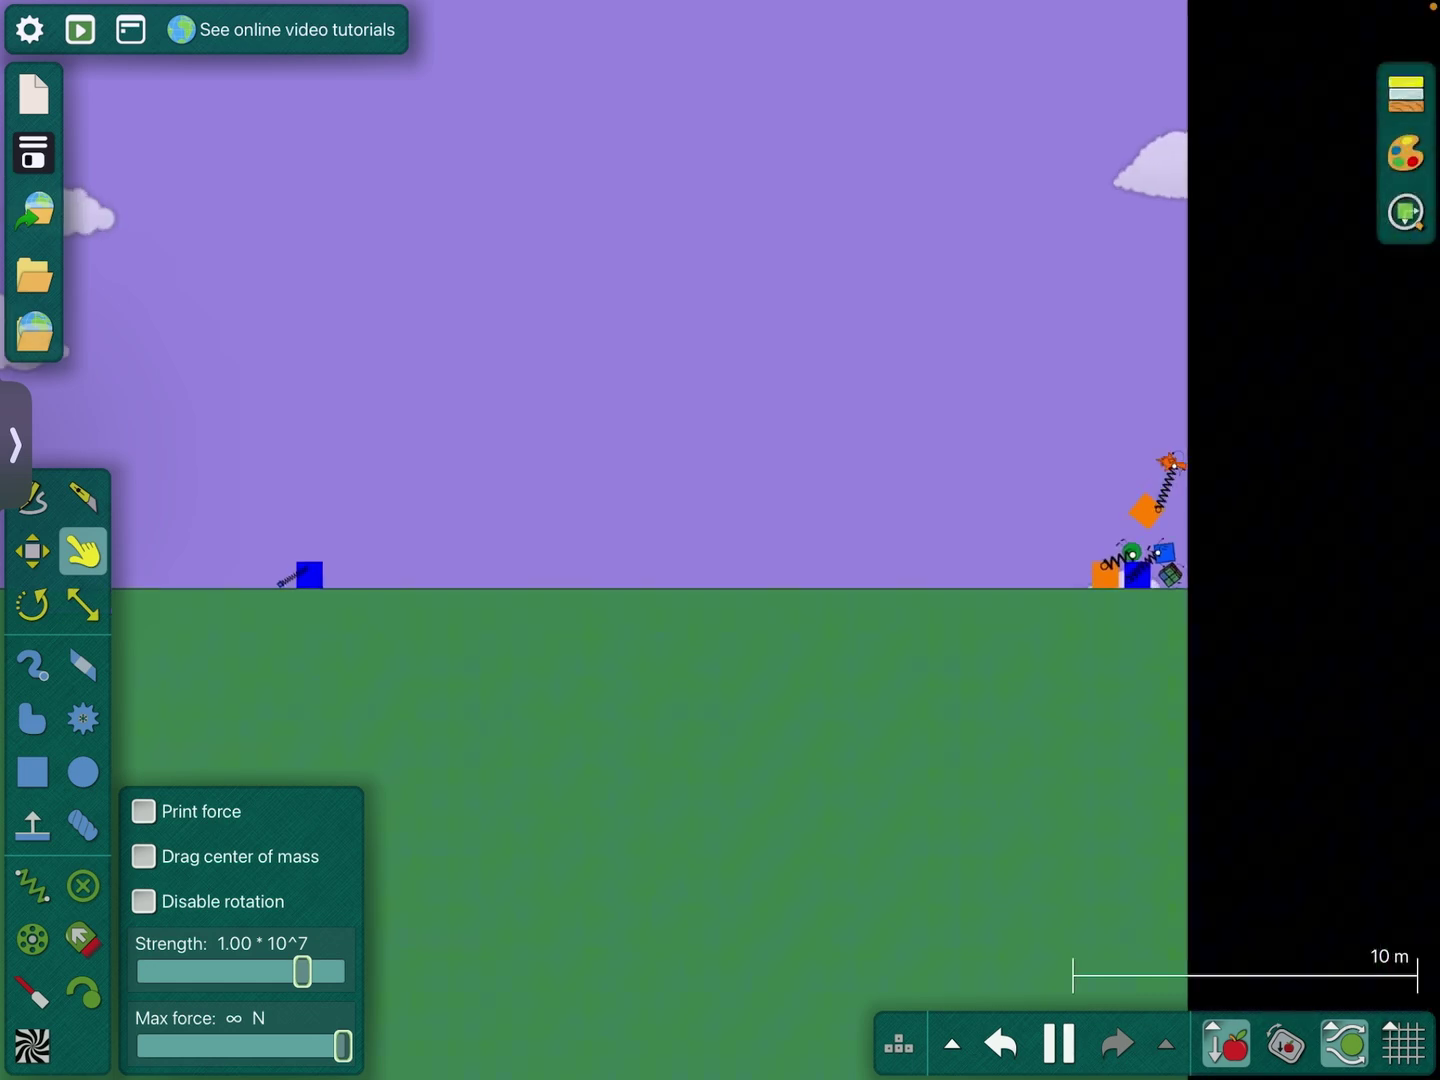
pyautogui.scroll(3, 1170, 574)
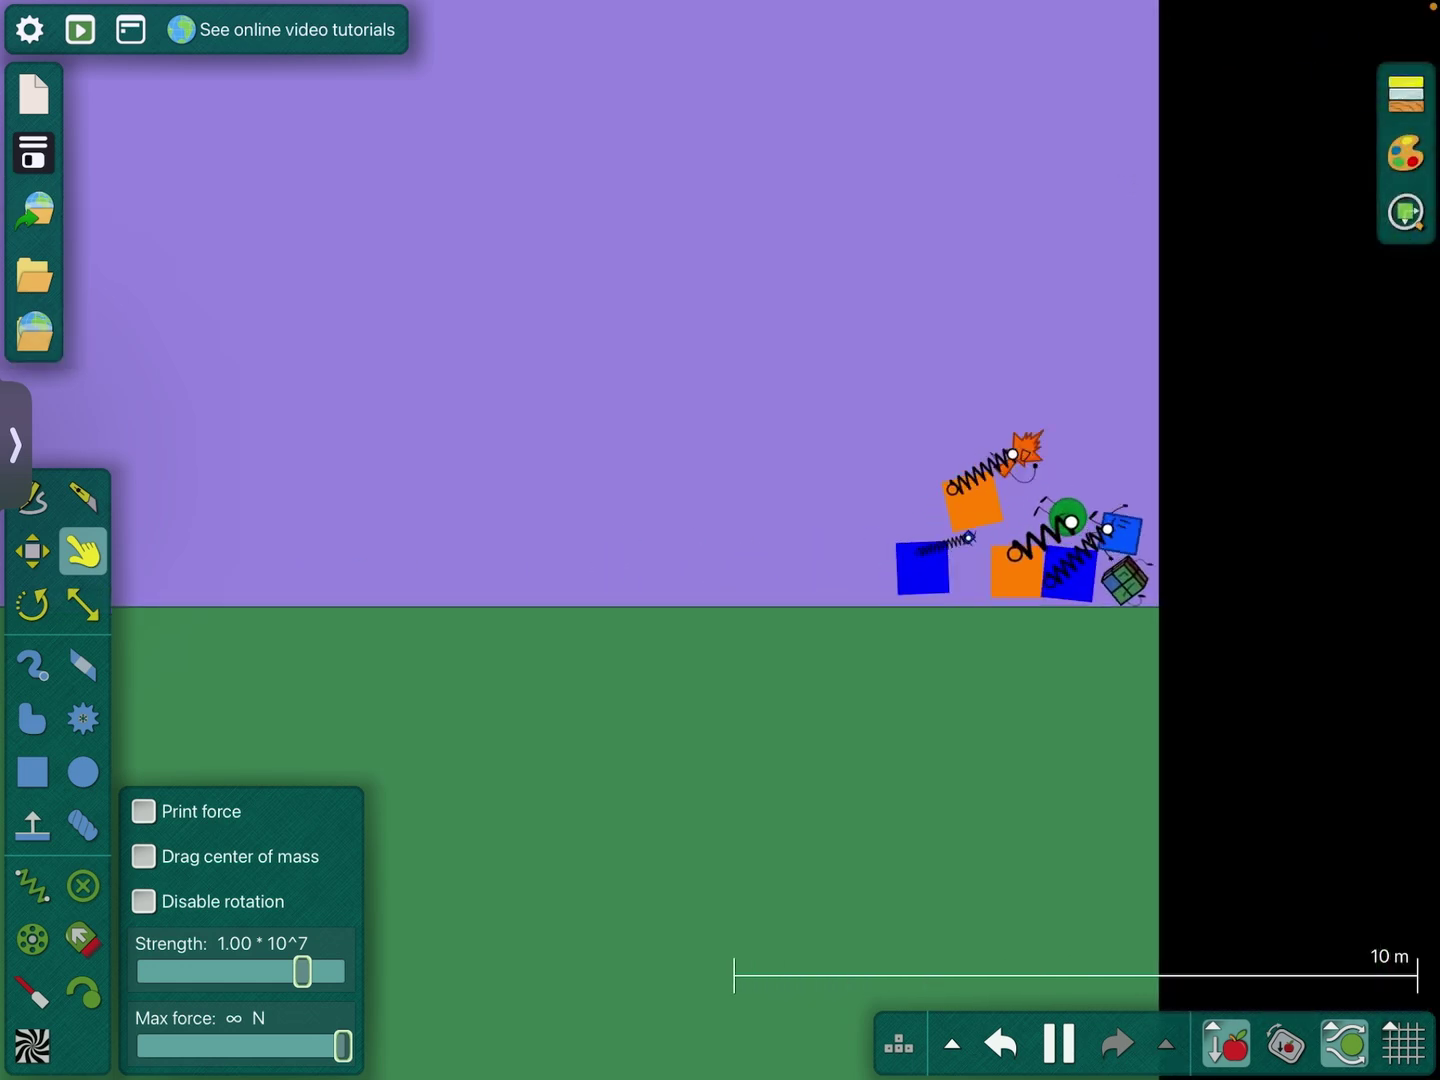
pyautogui.scroll(4, 1108, 585)
# Cut through the springs with the Knife and lift the freed orange figure.
pyautogui.press('k')
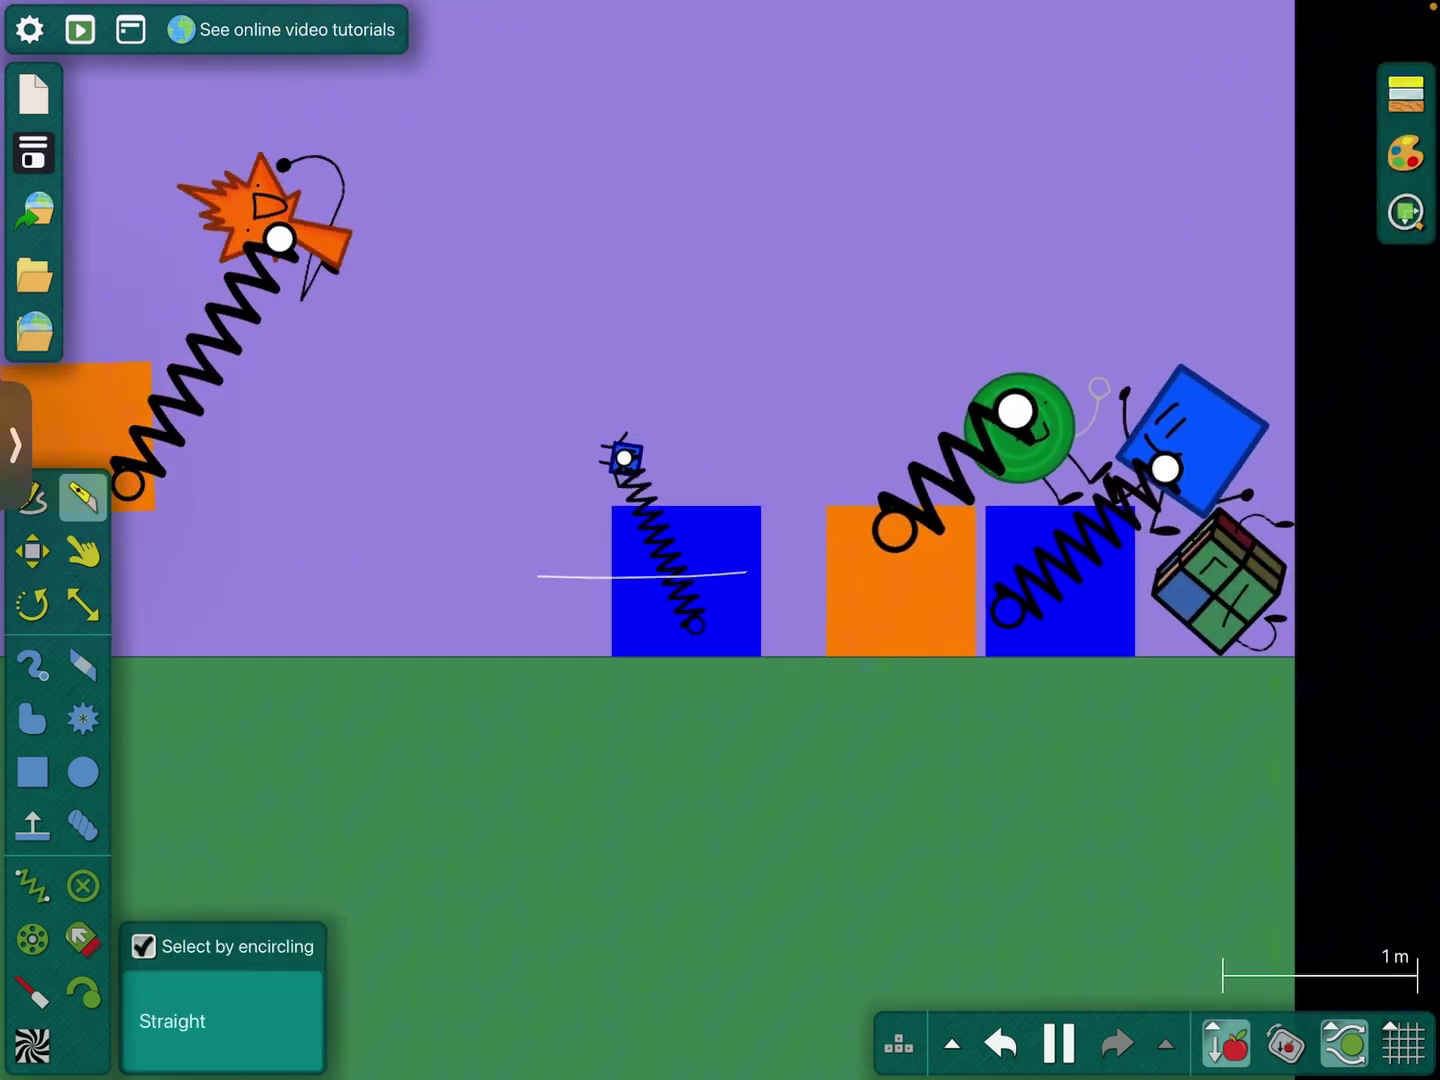
pyautogui.moveTo(530, 573); pyautogui.dragTo(739, 572)
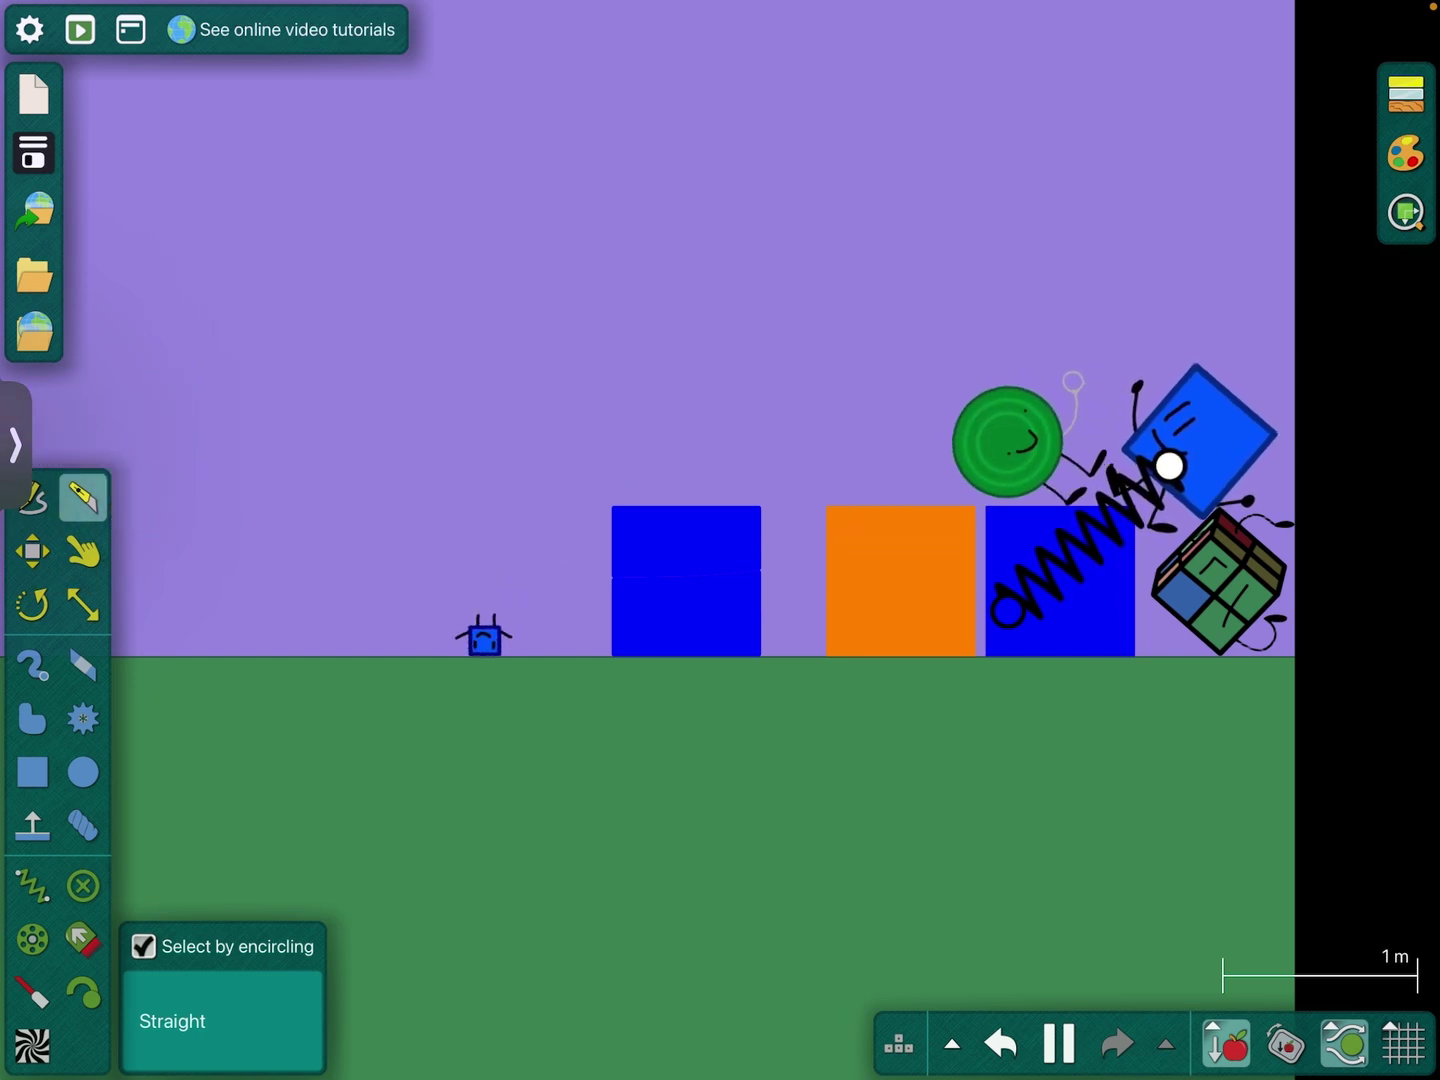
pyautogui.scroll(-1, 1406, 509)
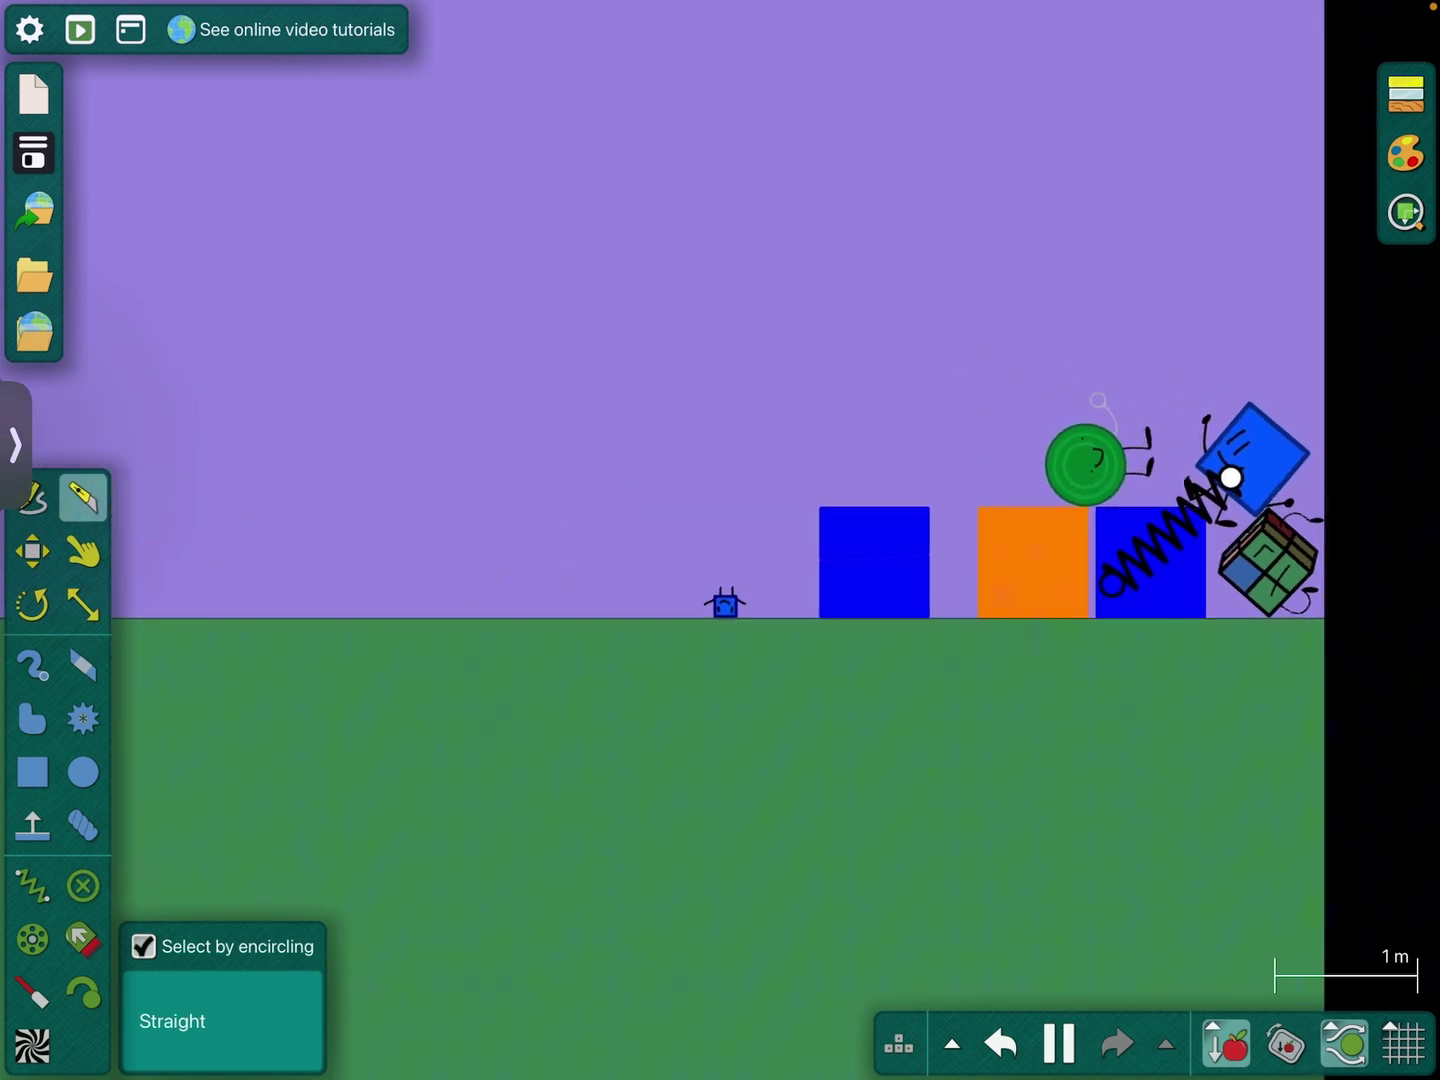
pyautogui.scroll(-3, 1165, 539)
pyautogui.scroll(3, 553, 479)
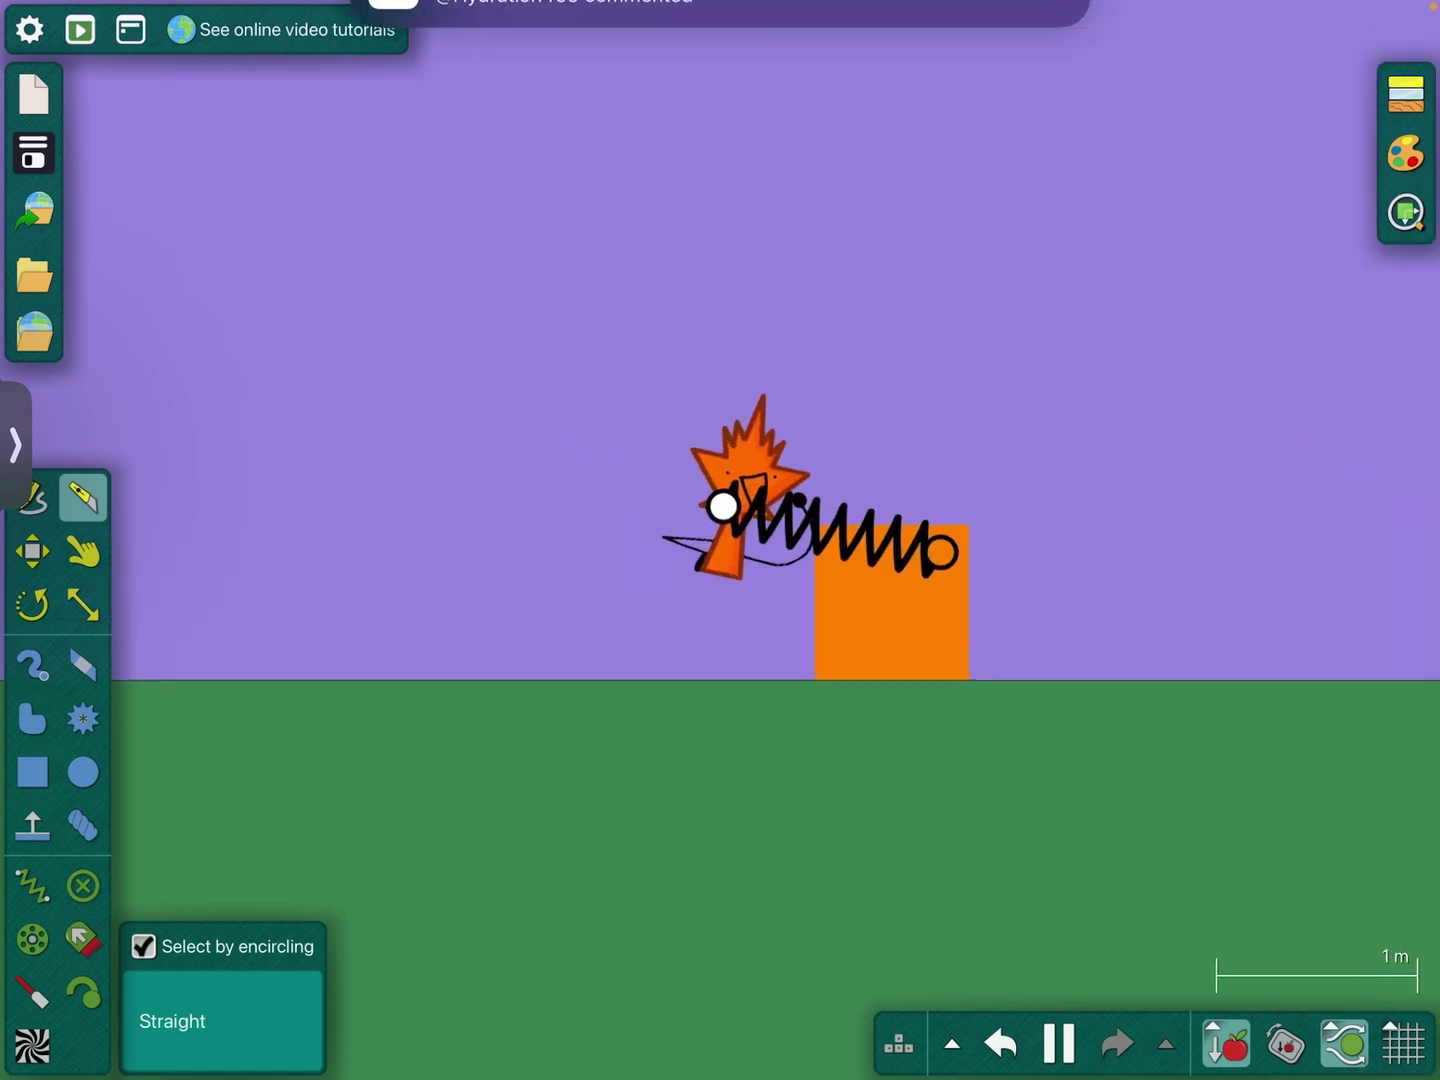
pyautogui.click(83, 551)
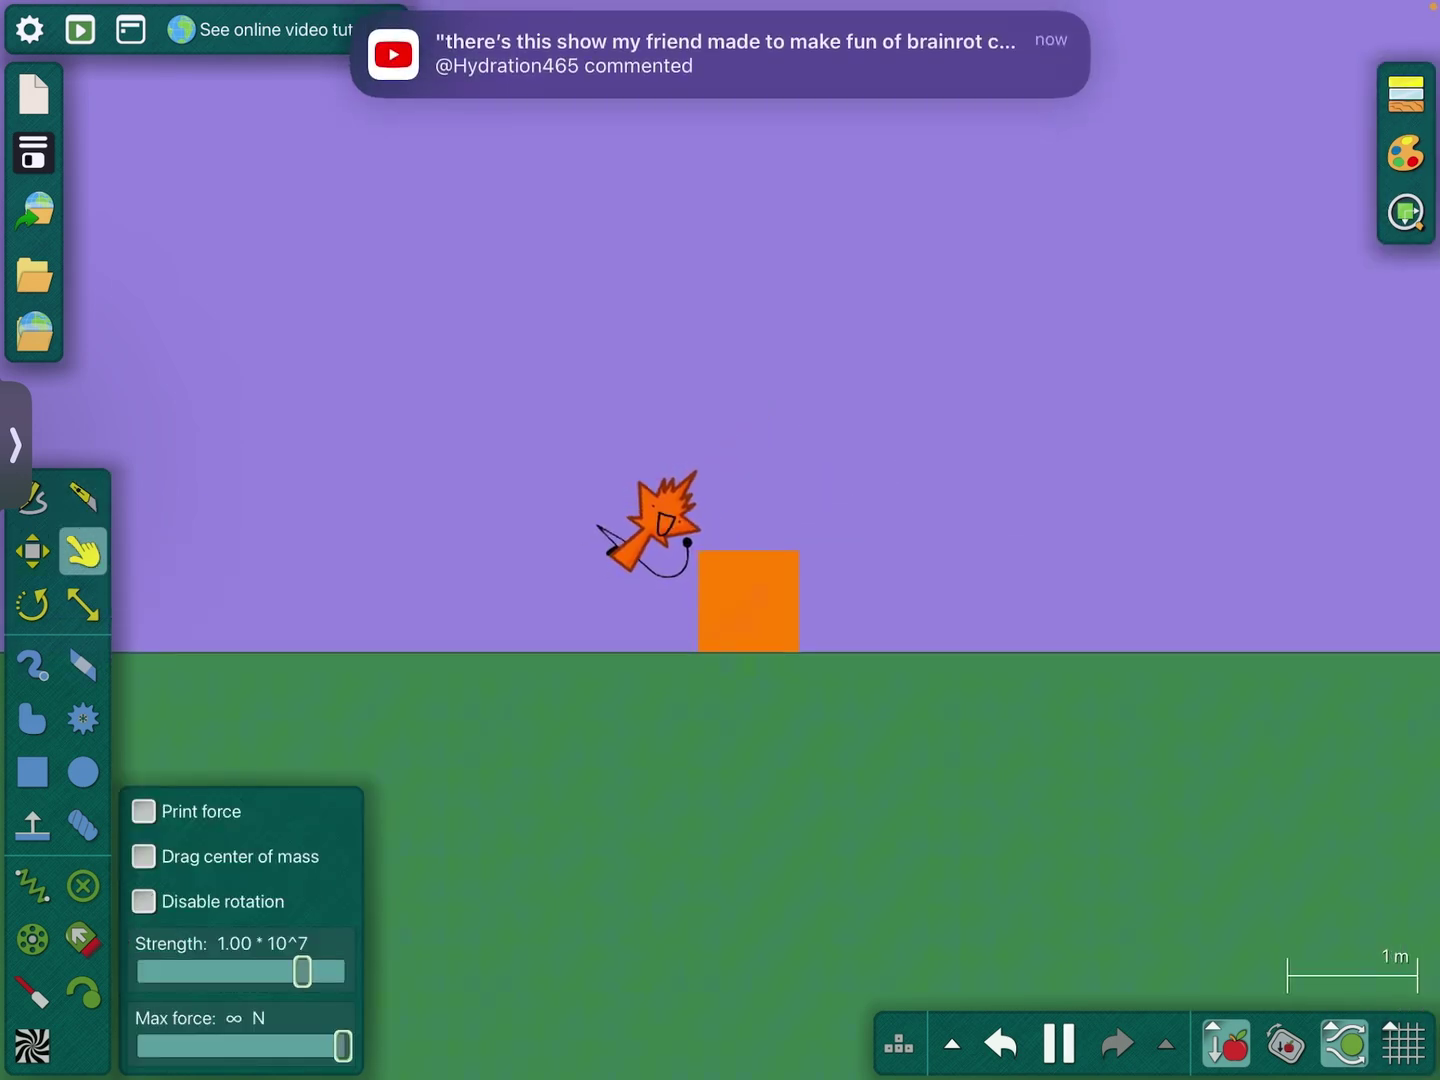
pyautogui.moveTo(675, 501); pyautogui.dragTo(741, 454)
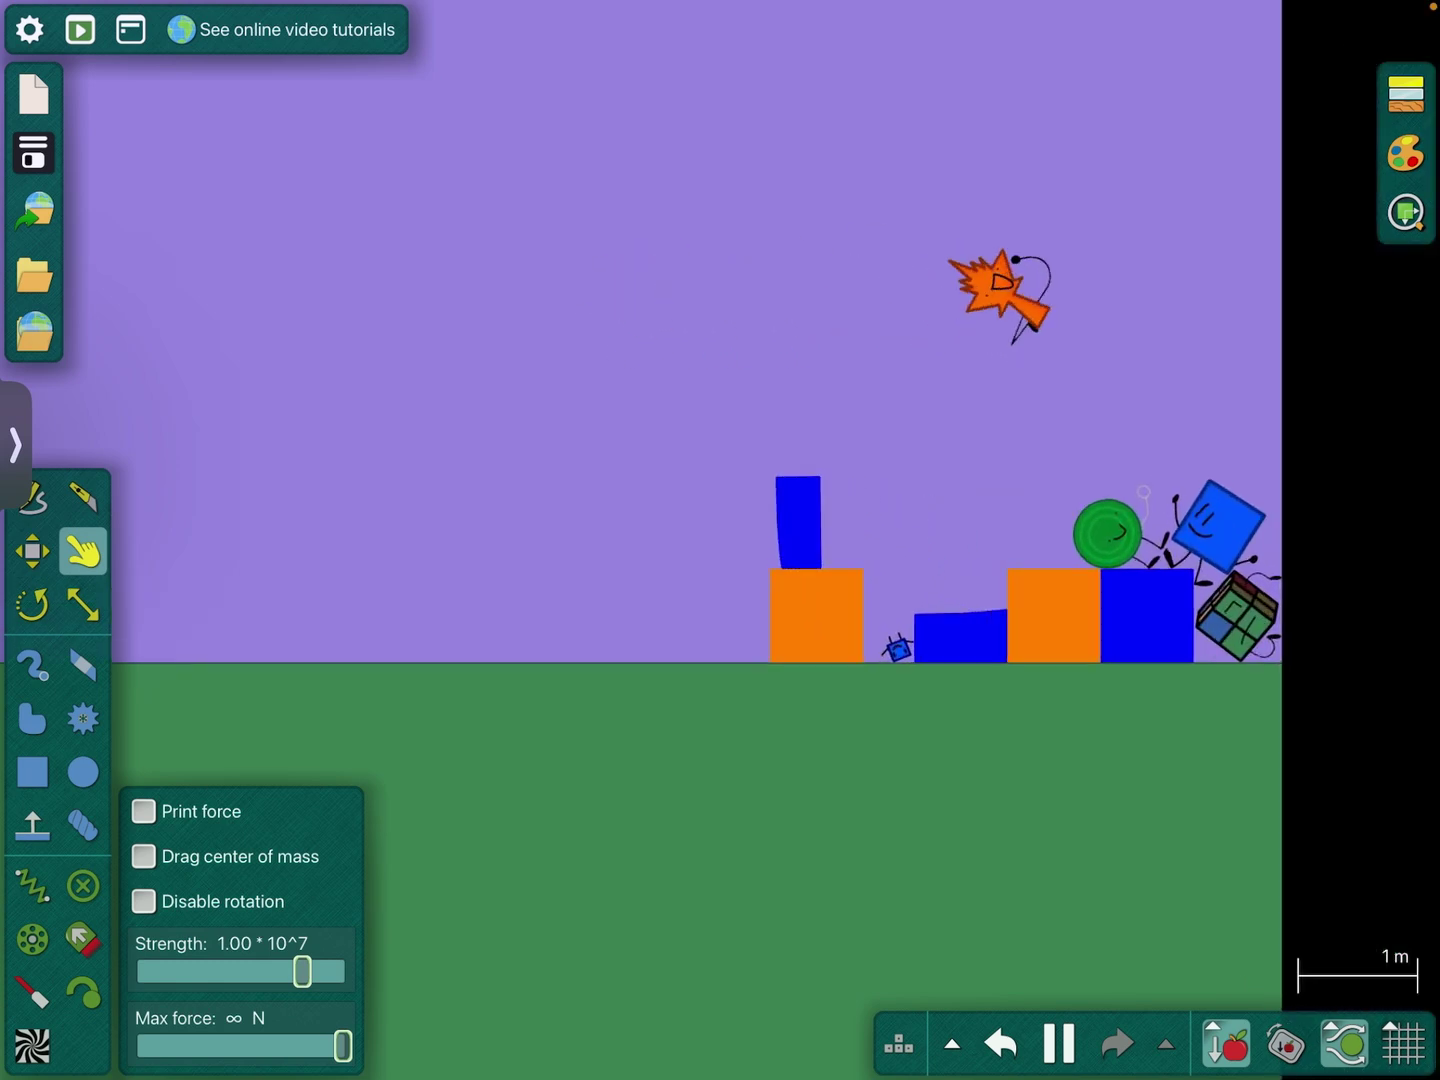
# Erase the small blue block through its right-click menu.
pyautogui.click(32, 551)
pyautogui.rightClick(933, 633)
pyautogui.click(934, 632)
pyautogui.rightClick(934, 632)
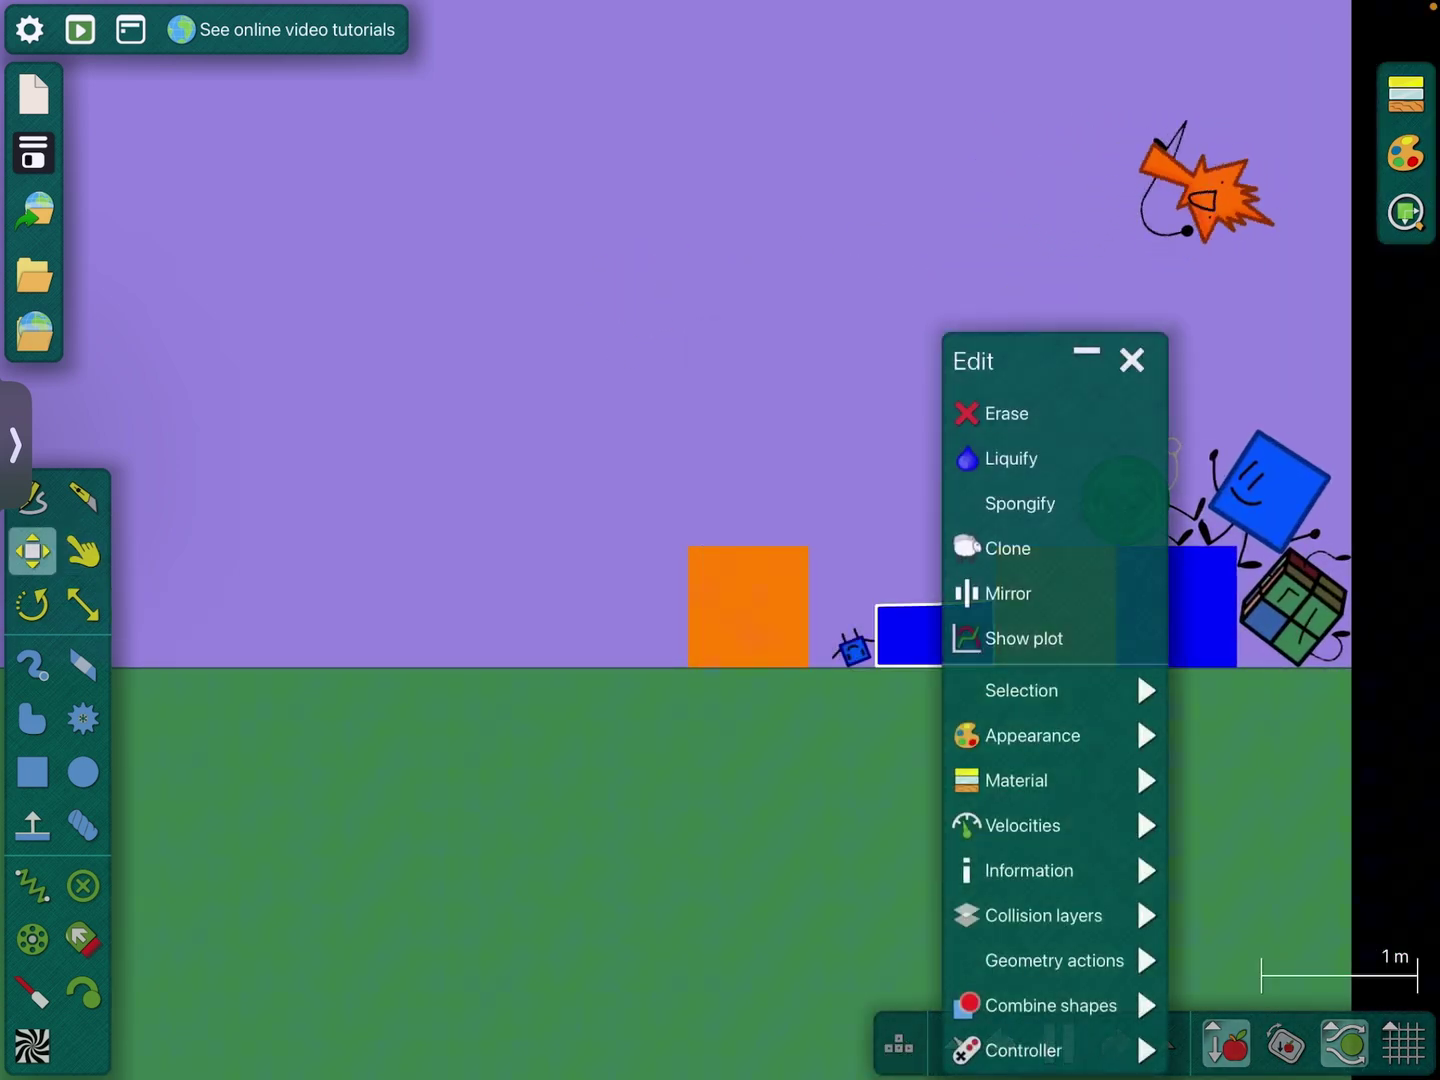
pyautogui.click(987, 411)
# Fling the small blue figure, shift the orange block right, and slide the cube left.
pyautogui.moveTo(855, 651); pyautogui.dragTo(983, 498)
pyautogui.moveTo(748, 607); pyautogui.dragTo(937, 608)
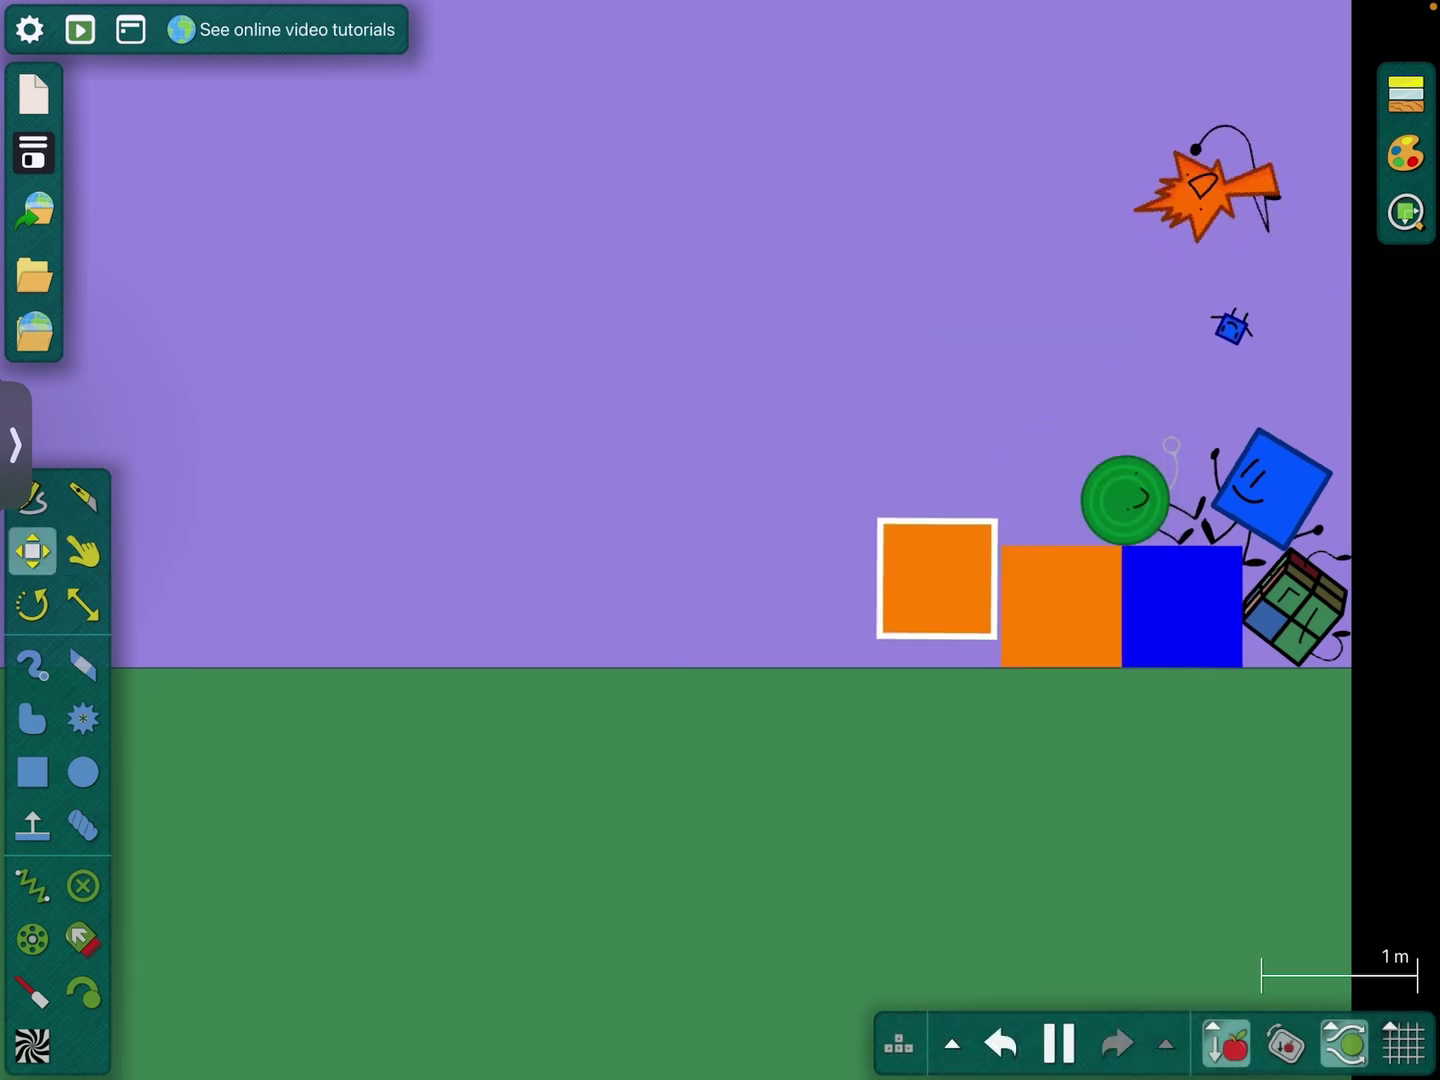
pyautogui.moveTo(1294, 608); pyautogui.dragTo(846, 490)
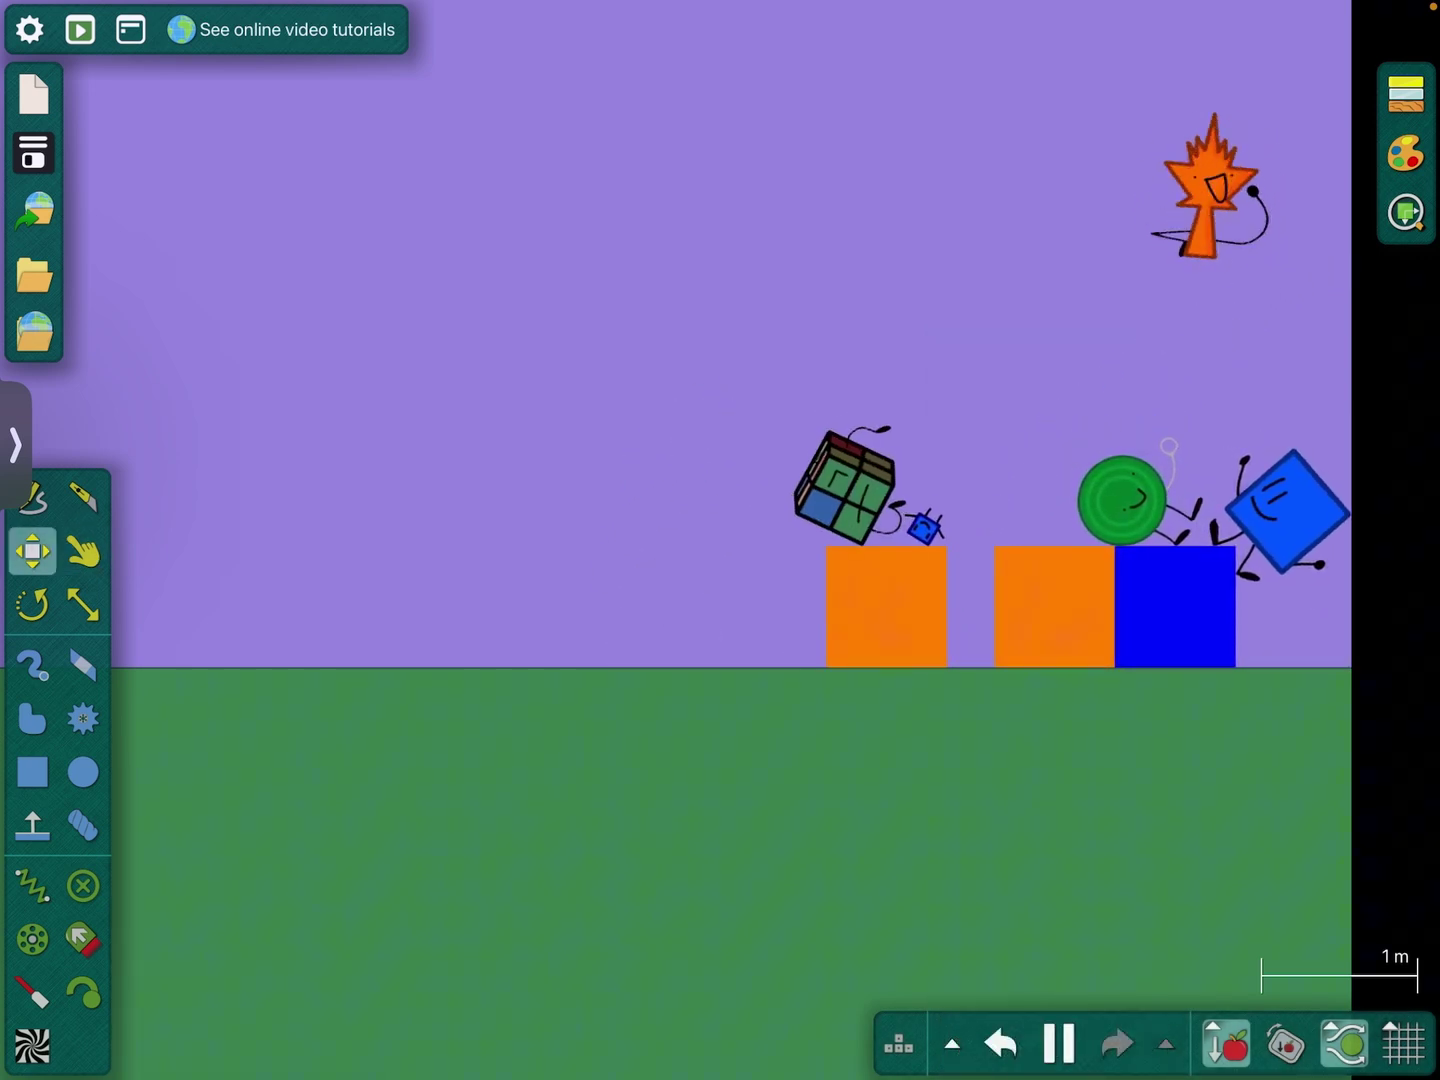
pyautogui.click(82, 551)
pyautogui.scroll(3, 699, 672)
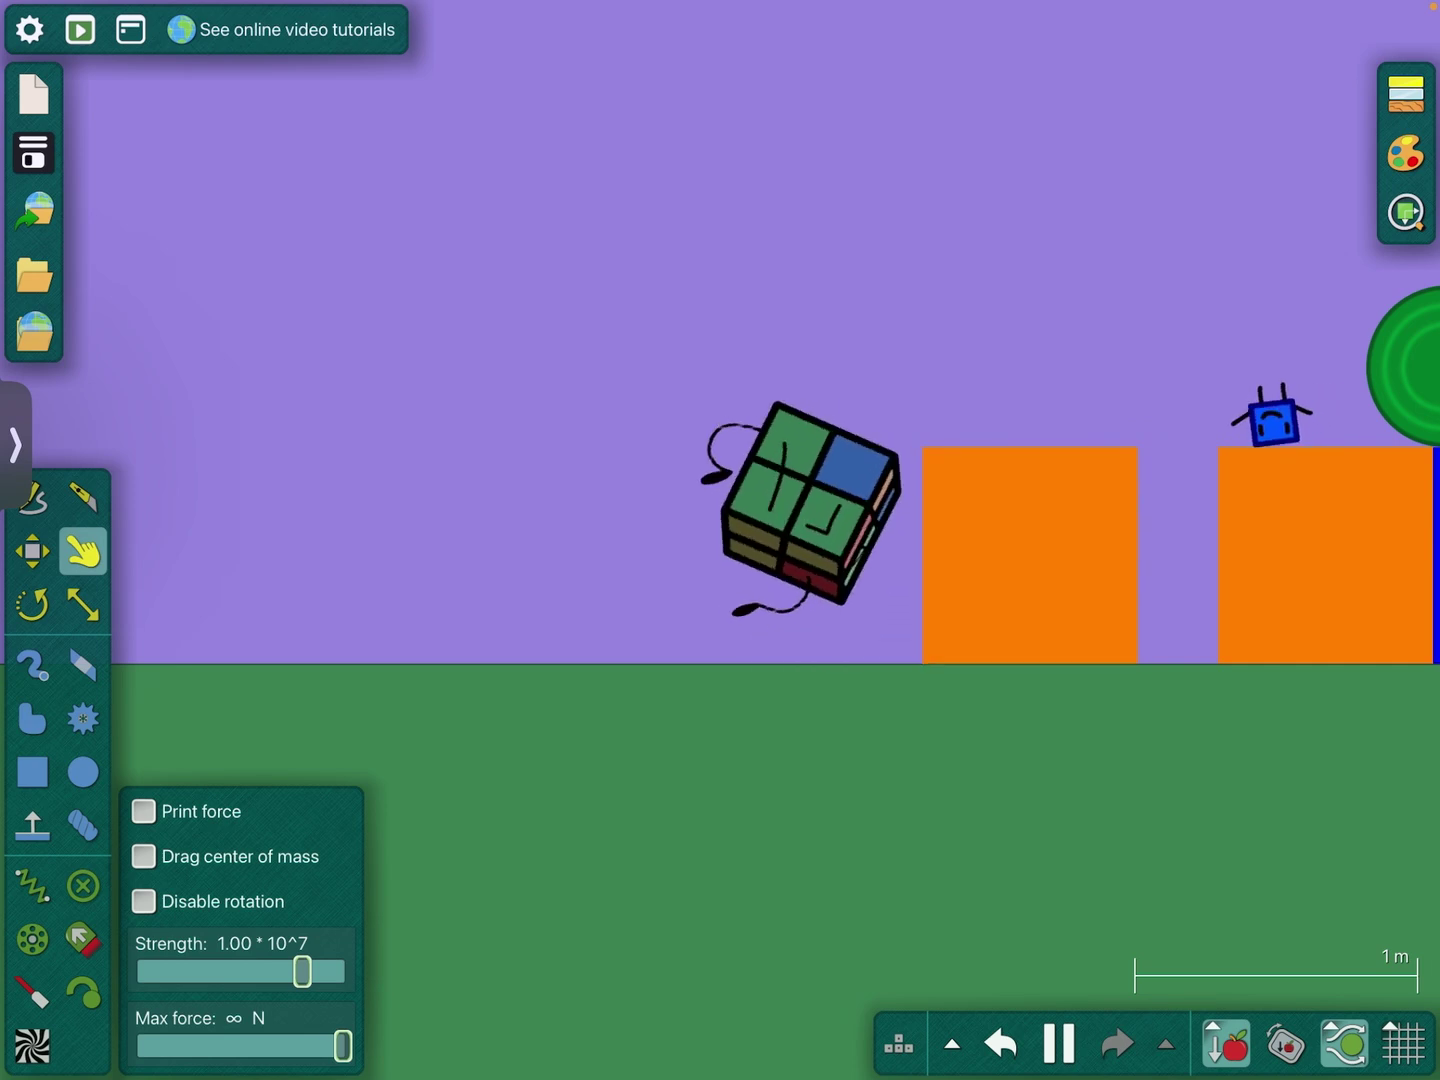
pyautogui.rightClick(813, 551)
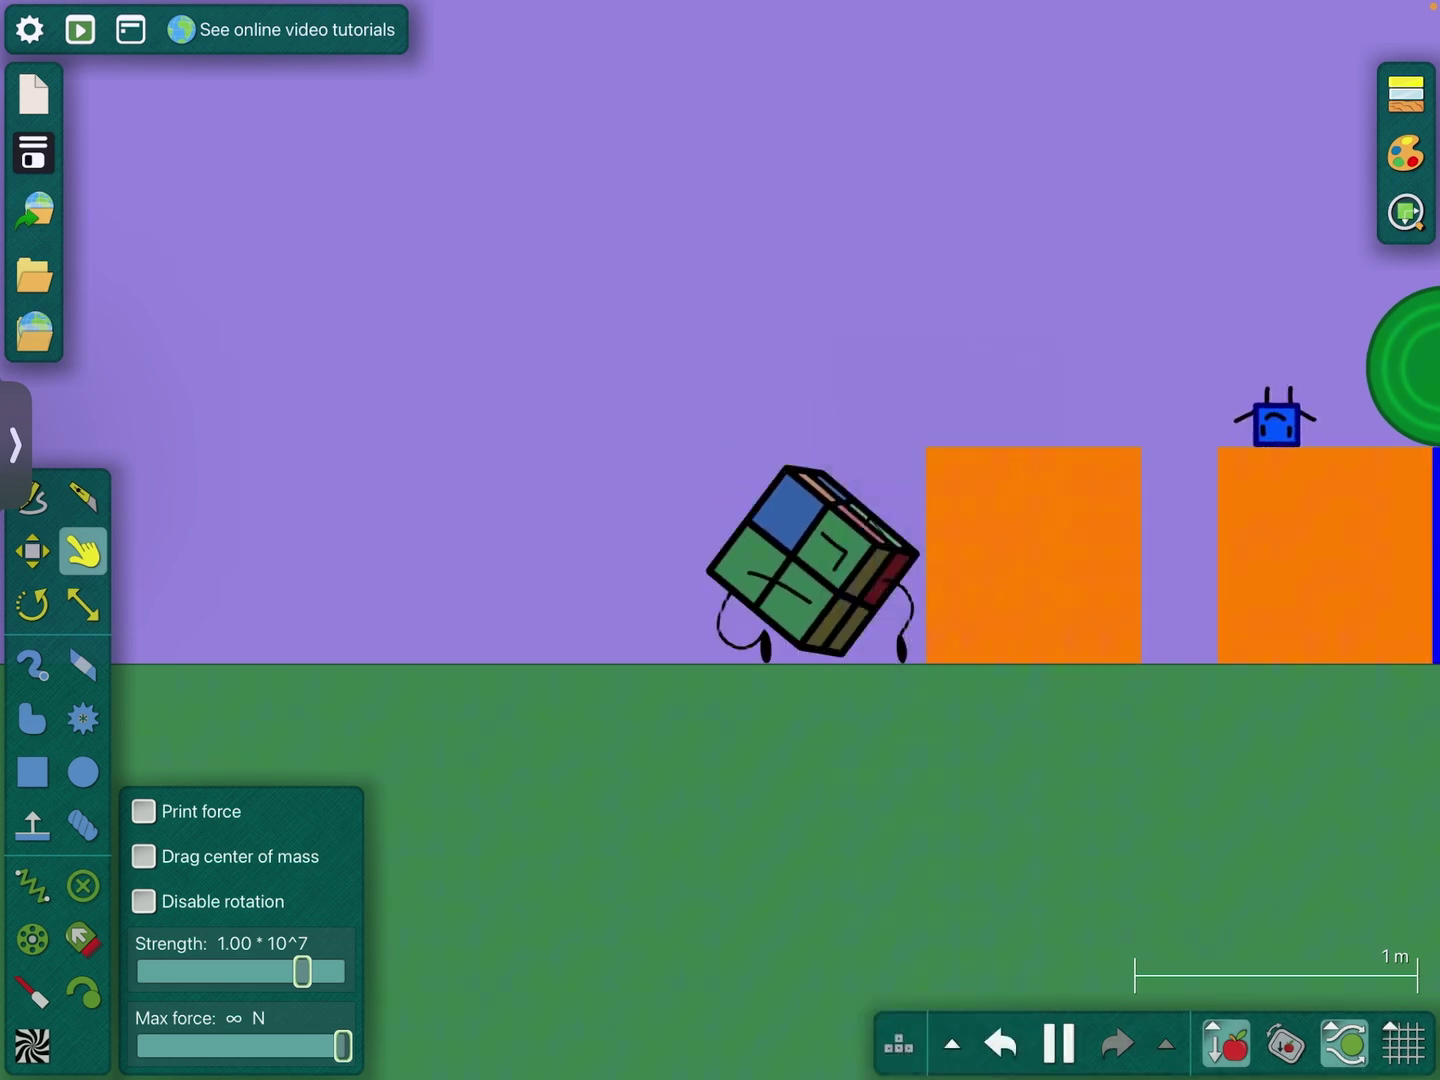
pyautogui.moveTo(812, 559); pyautogui.dragTo(470, 560)
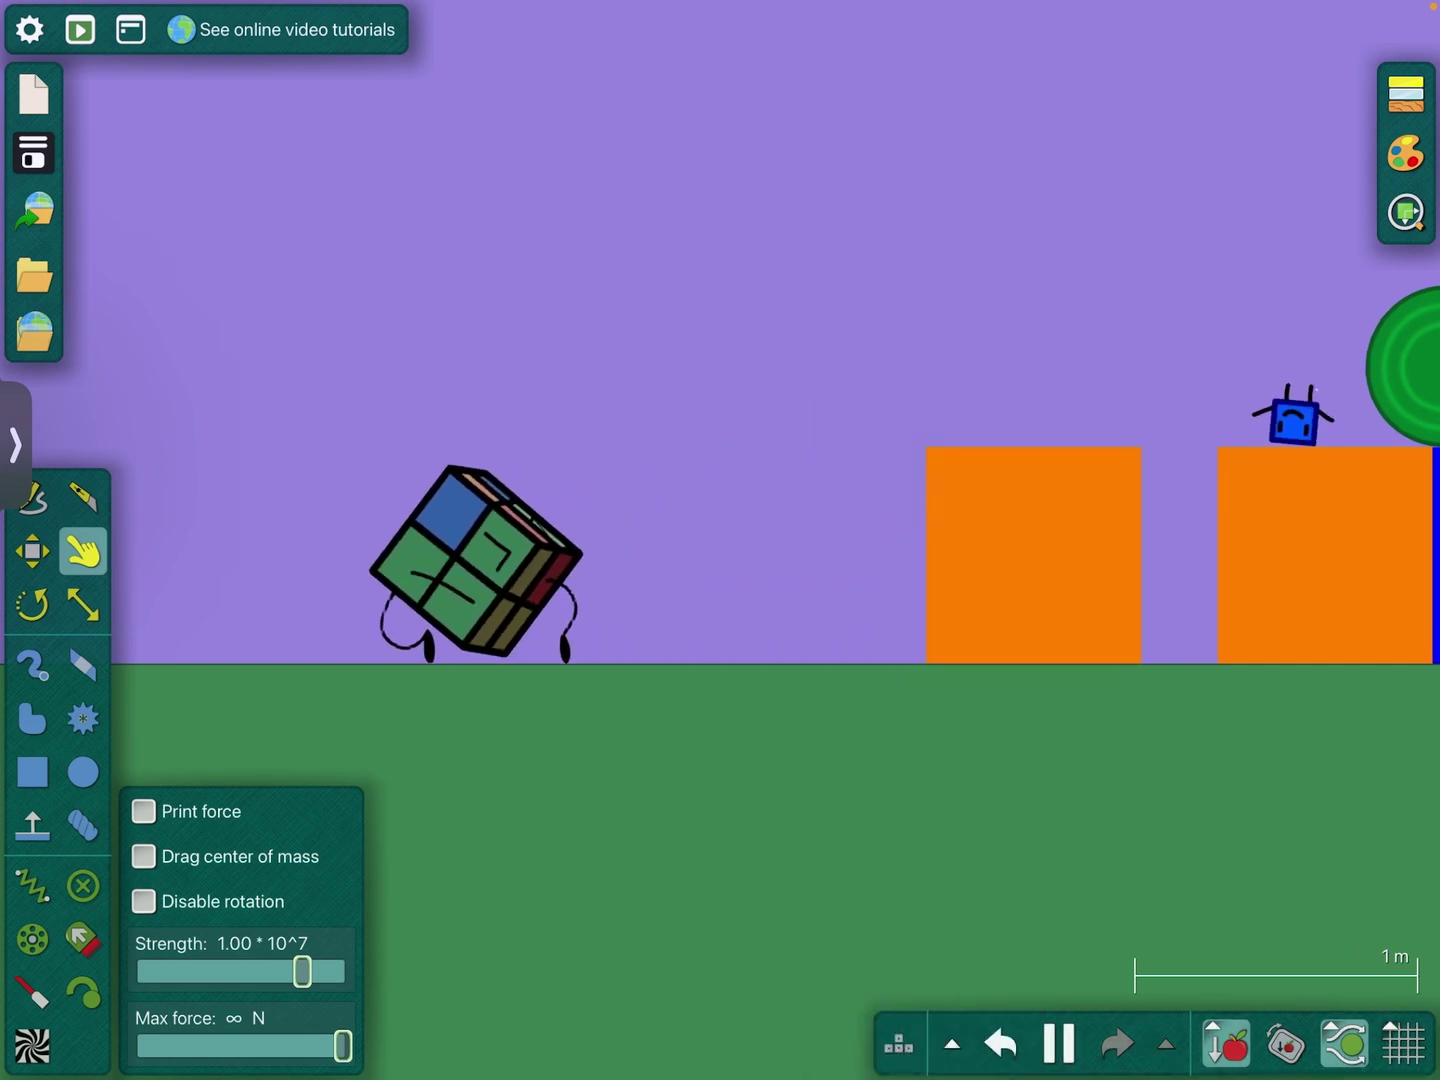
pyautogui.scroll(-5, 720, 562)
pyautogui.scroll(3, 720, 563)
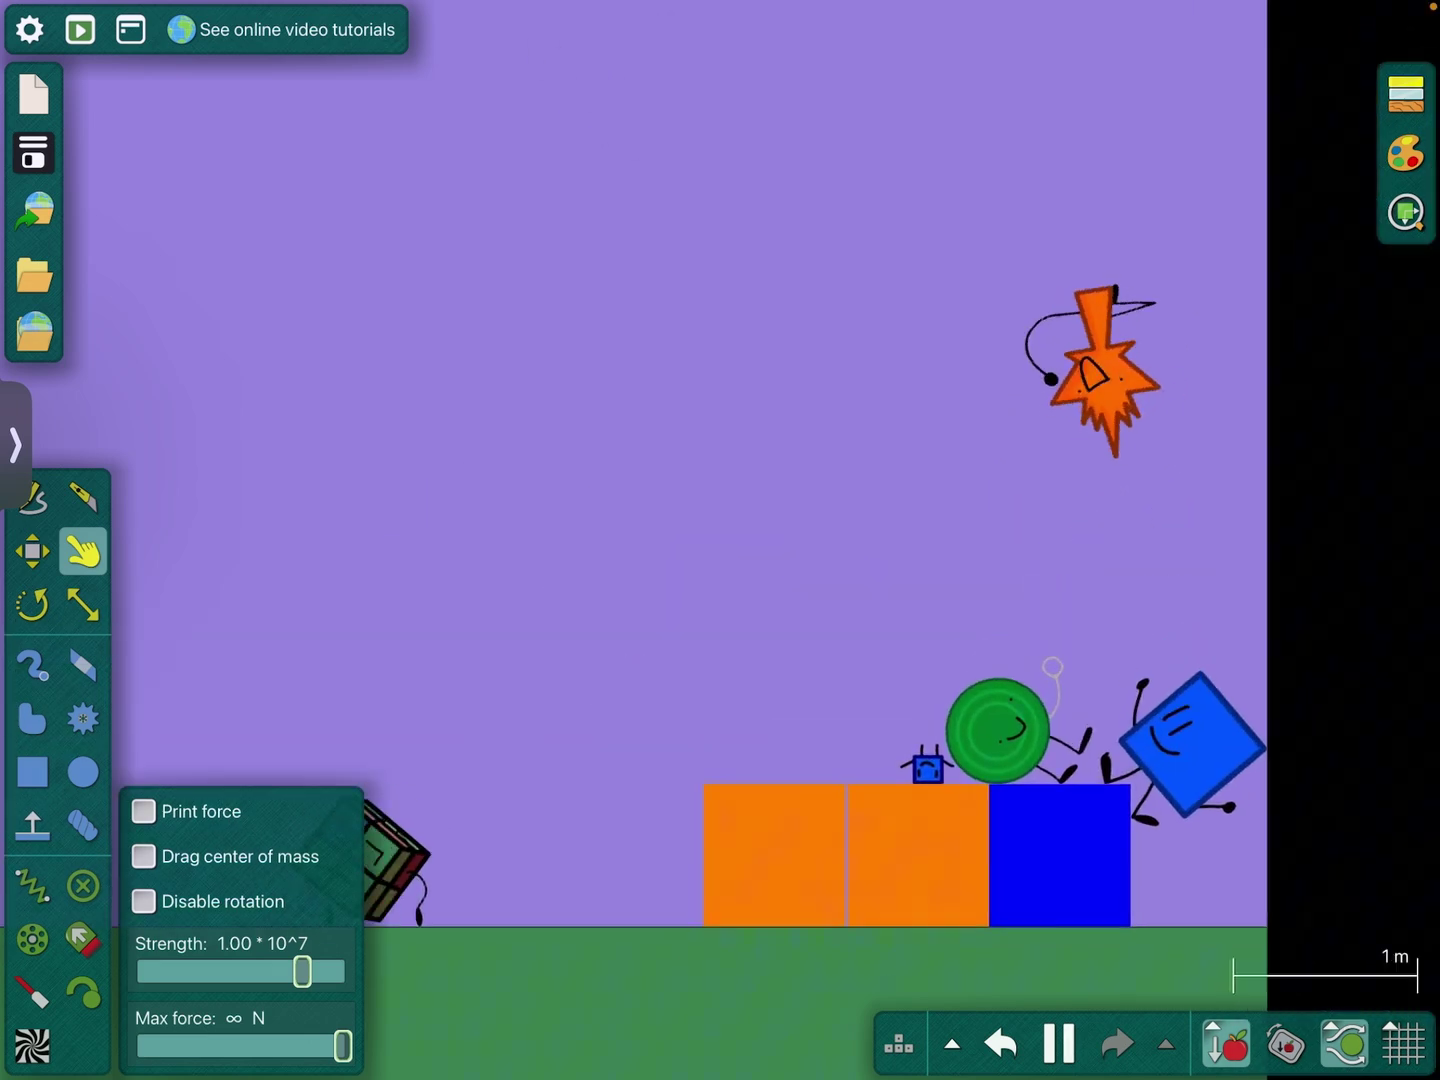
pyautogui.scroll(-2, 720, 562)
pyautogui.scroll(-3, 720, 540)
# Clone the first group of shelves and characters and move the copies above the enclosure.
pyautogui.moveTo(720, 450); pyautogui.dragTo(1238, 450)
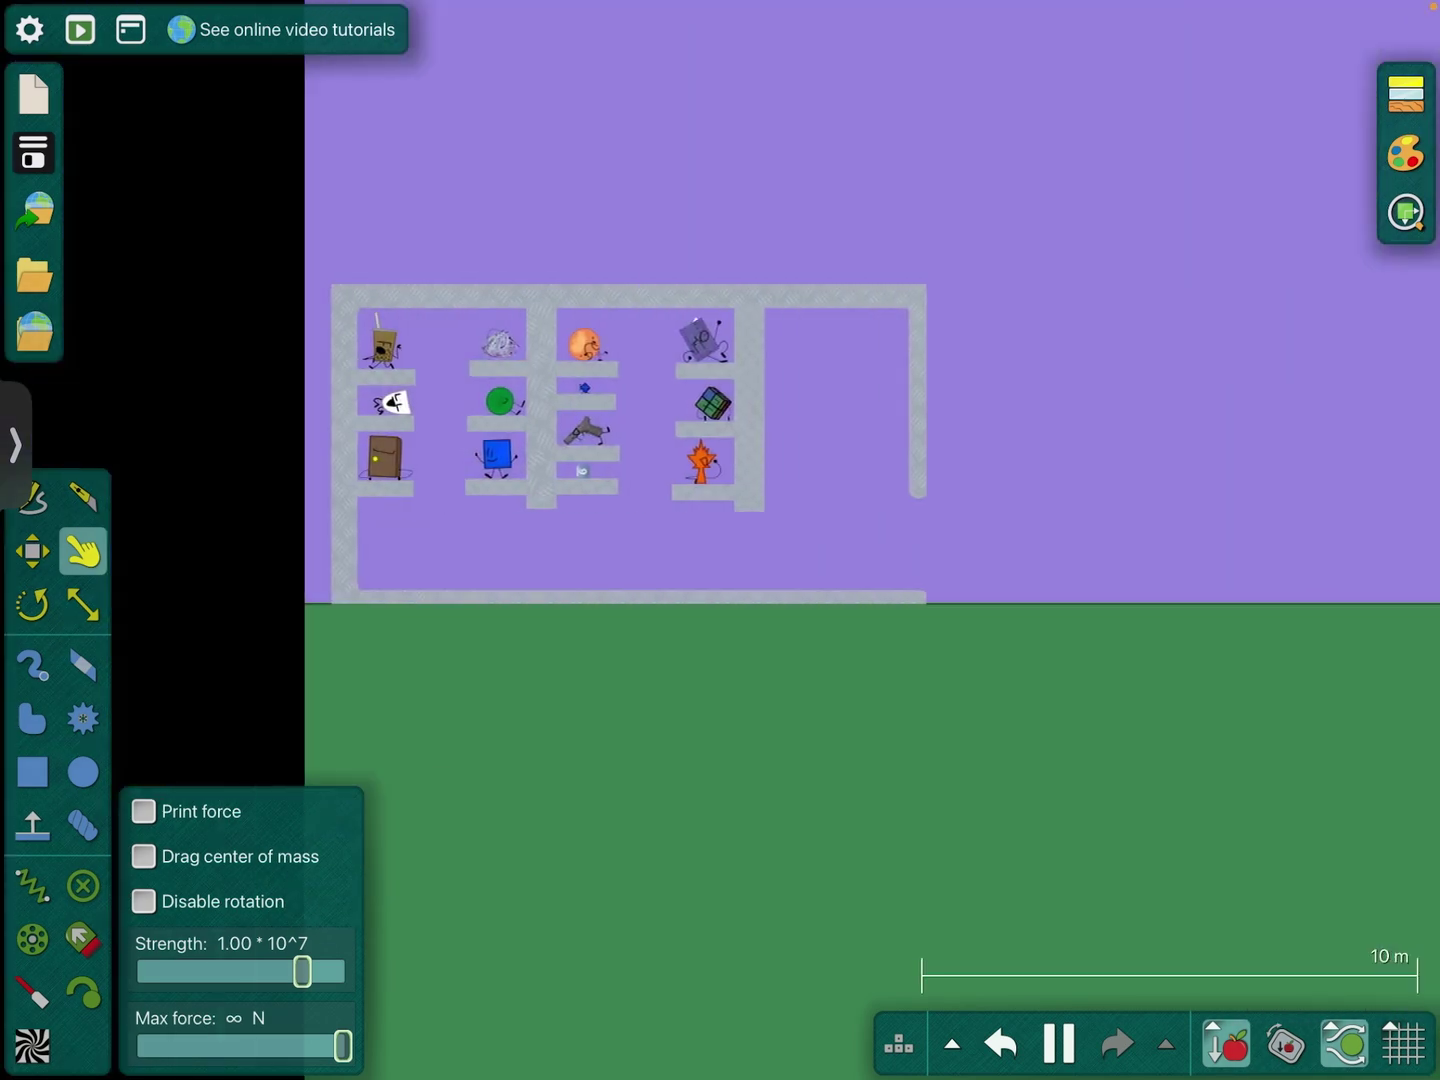
pyautogui.scroll(2, 751, 289)
pyautogui.scroll(2, 751, 289)
pyautogui.click(31, 550)
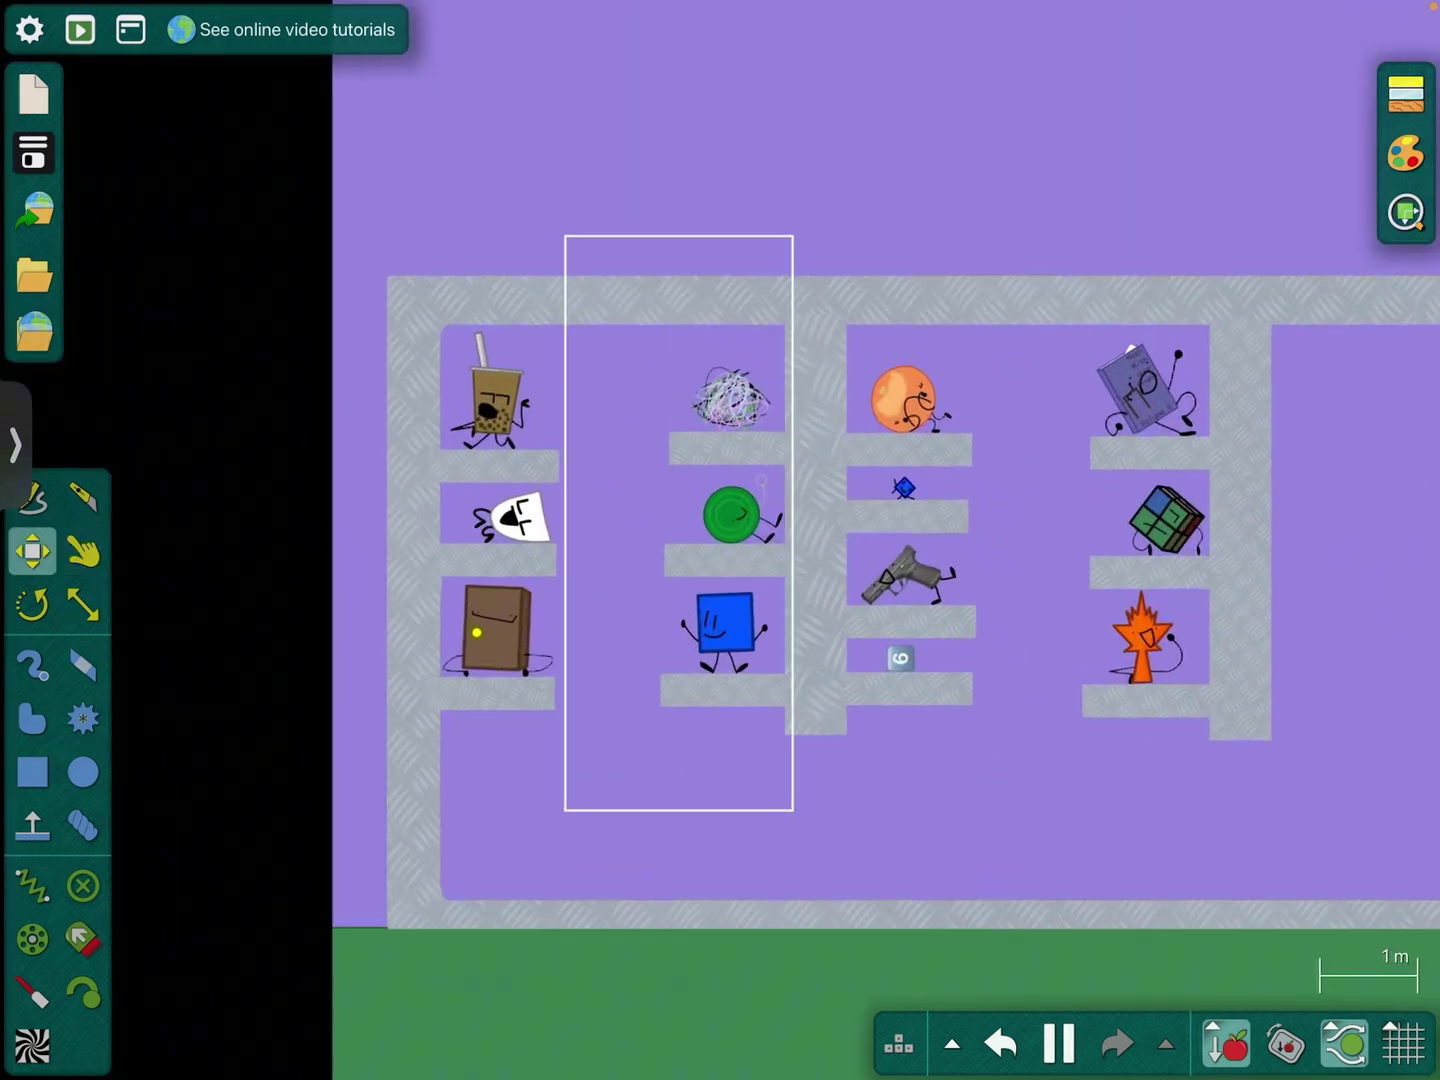
pyautogui.moveTo(430, 244); pyautogui.dragTo(793, 810)
pyautogui.rightClick(551, 422)
pyautogui.click(589, 634)
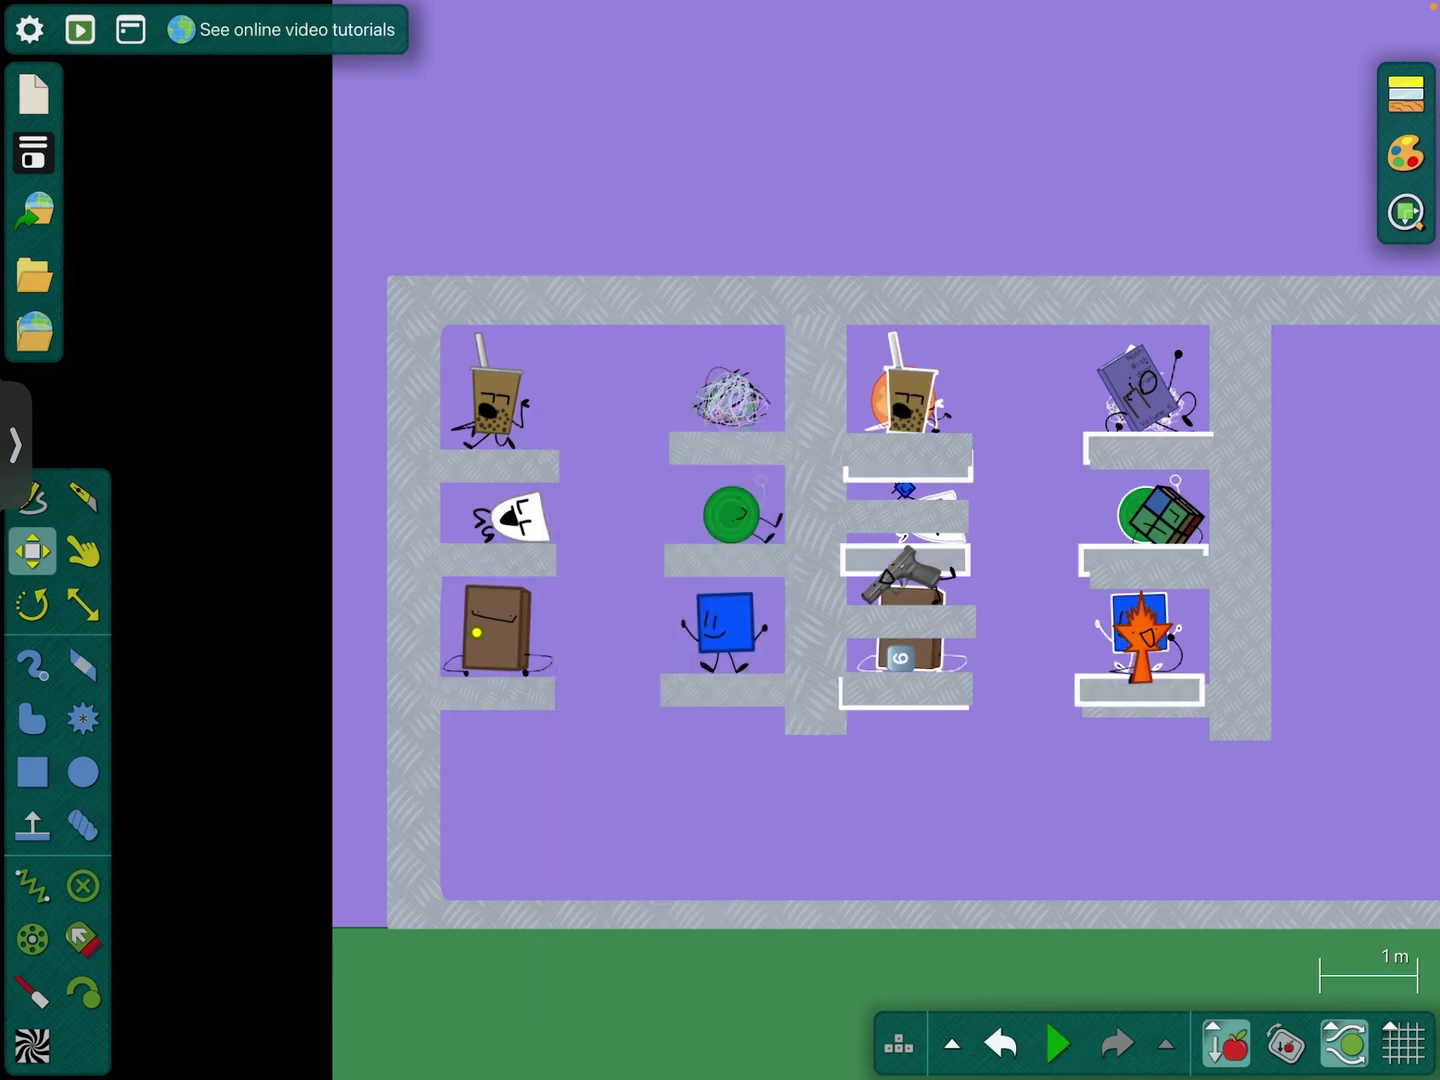
pyautogui.click(1058, 1043)
pyautogui.moveTo(1013, 225); pyautogui.dragTo(701, 307)
pyautogui.moveTo(585, 697); pyautogui.dragTo(878, 23)
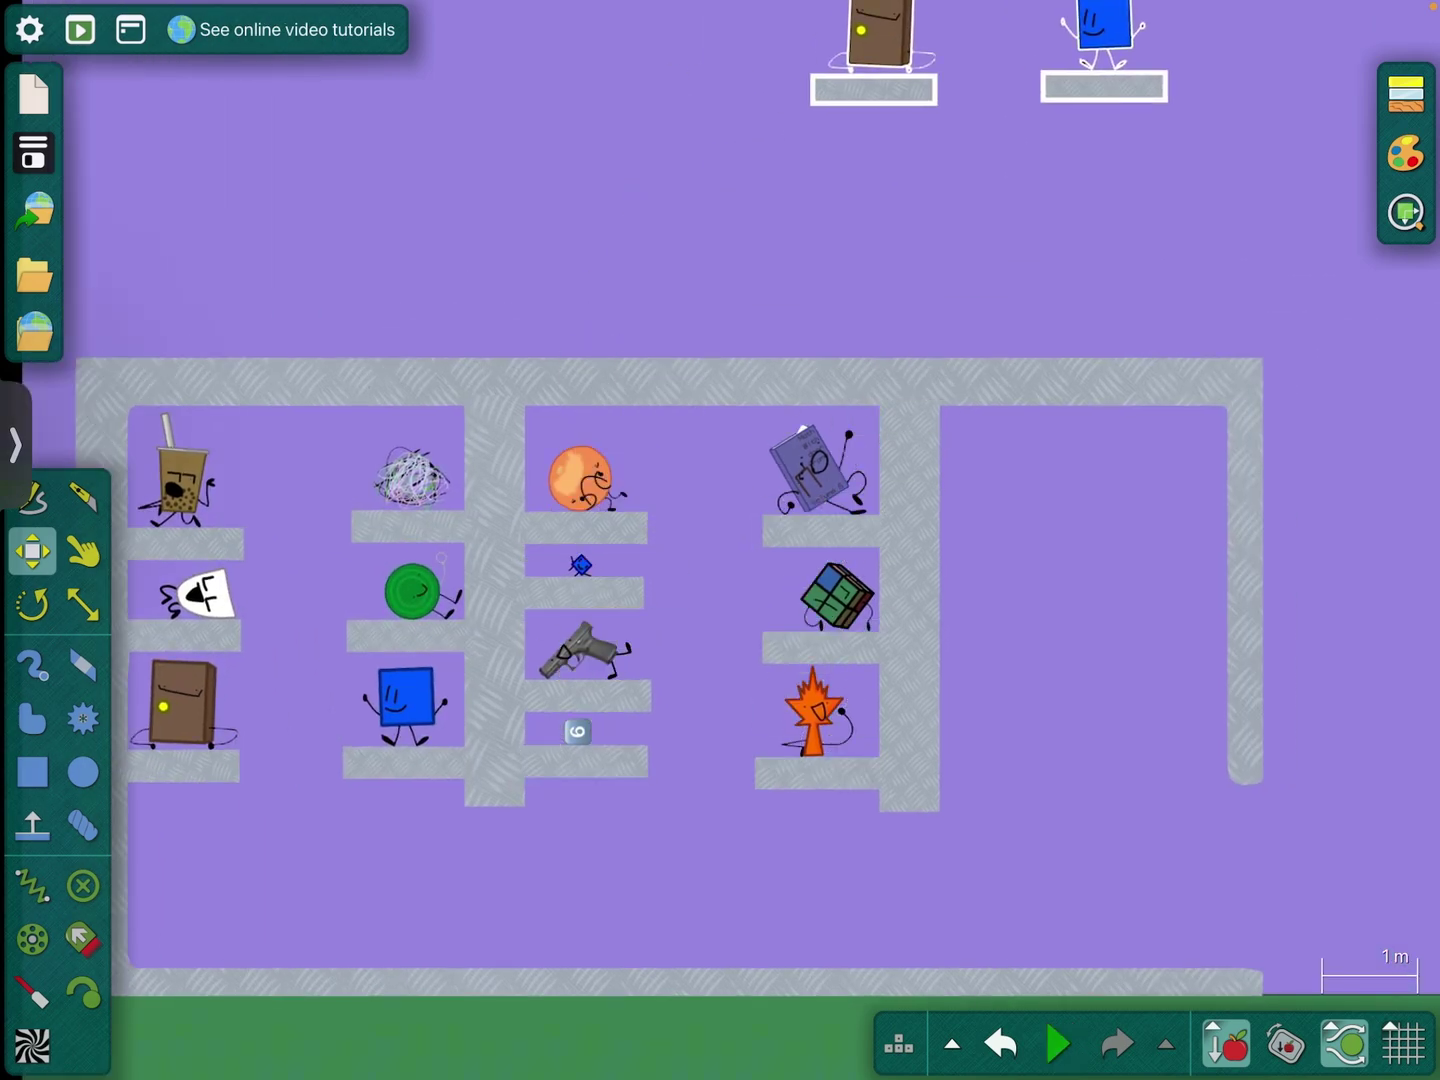
# Clone another set of shelves and characters and move them to the upper right.
pyautogui.moveTo(544, 371); pyautogui.dragTo(927, 911)
pyautogui.rightClick(594, 438)
pyautogui.click(647, 592)
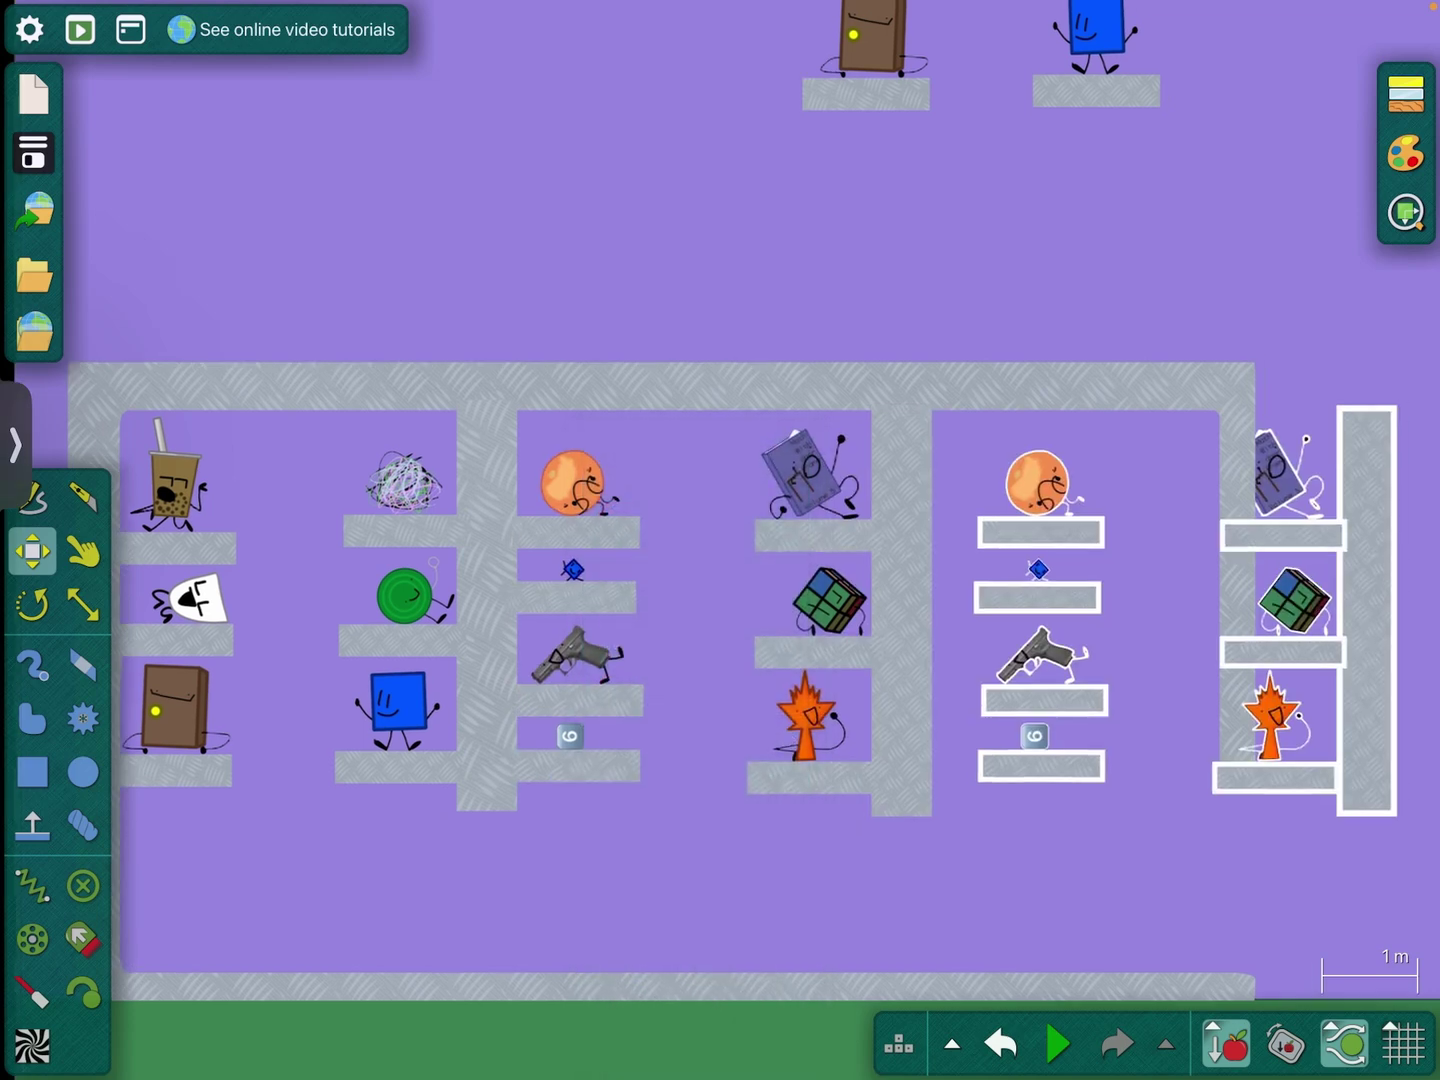
pyautogui.scroll(-2, 720, 540)
pyautogui.moveTo(901, 787); pyautogui.dragTo(1075, 265)
pyautogui.rightClick(1131, 293)
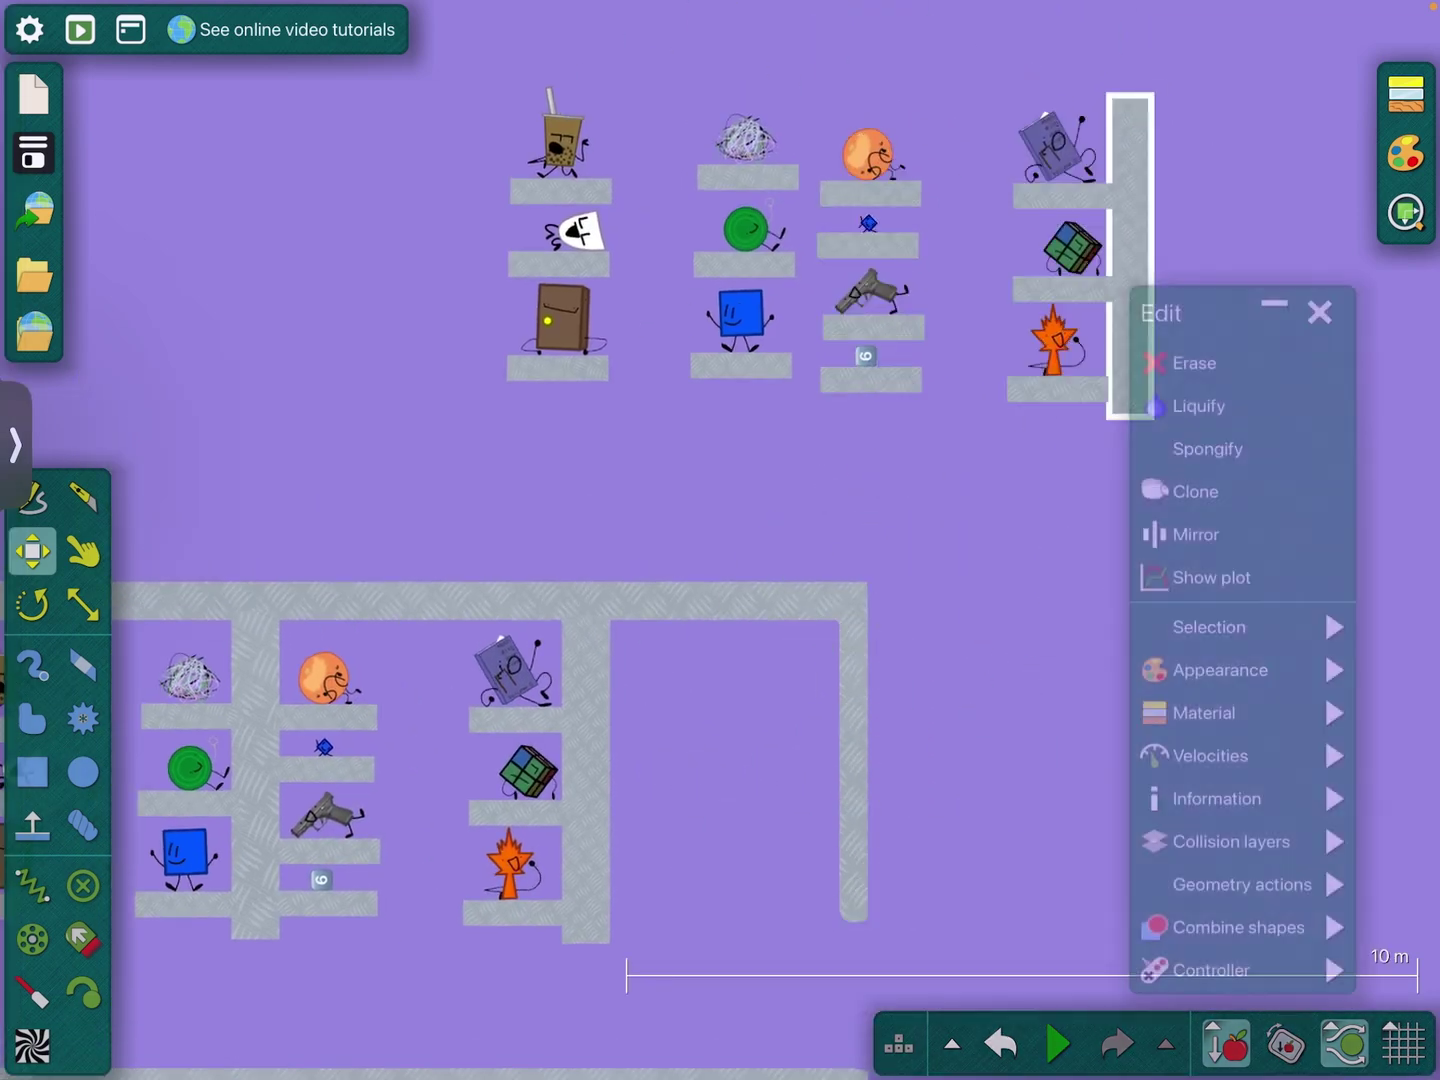
pyautogui.scroll(2, 720, 540)
# Erase the copied top-row, middle-row, and door and blue-square shelves.
pyautogui.click(82, 604)
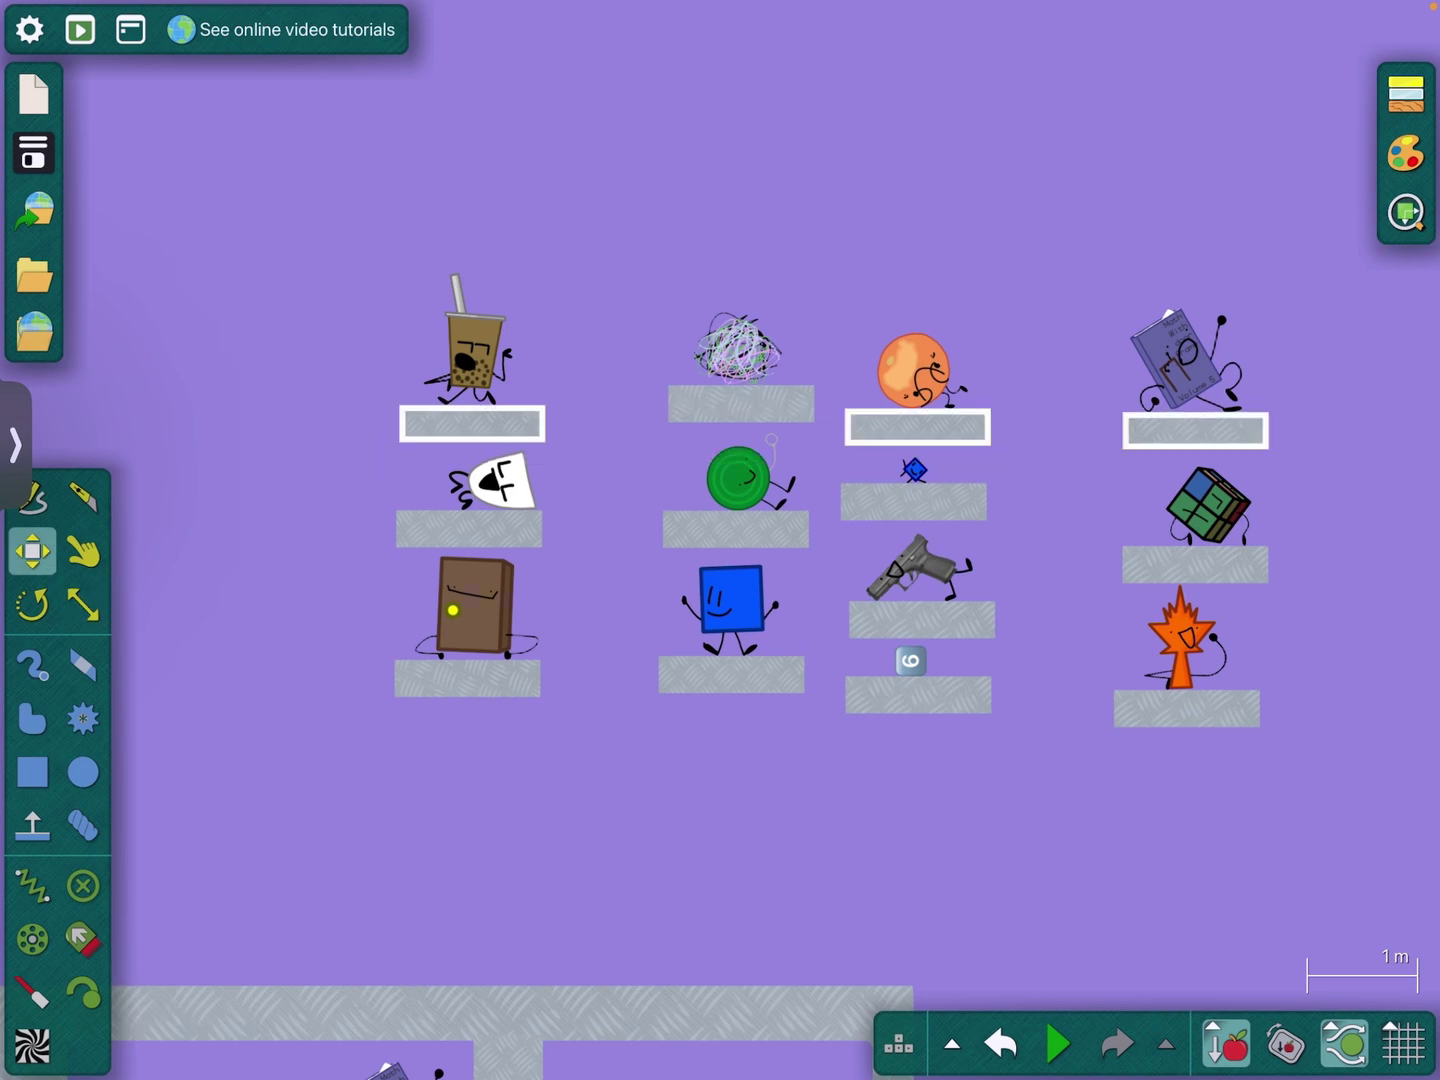
pyautogui.rightClick(934, 383)
pyautogui.click(980, 457)
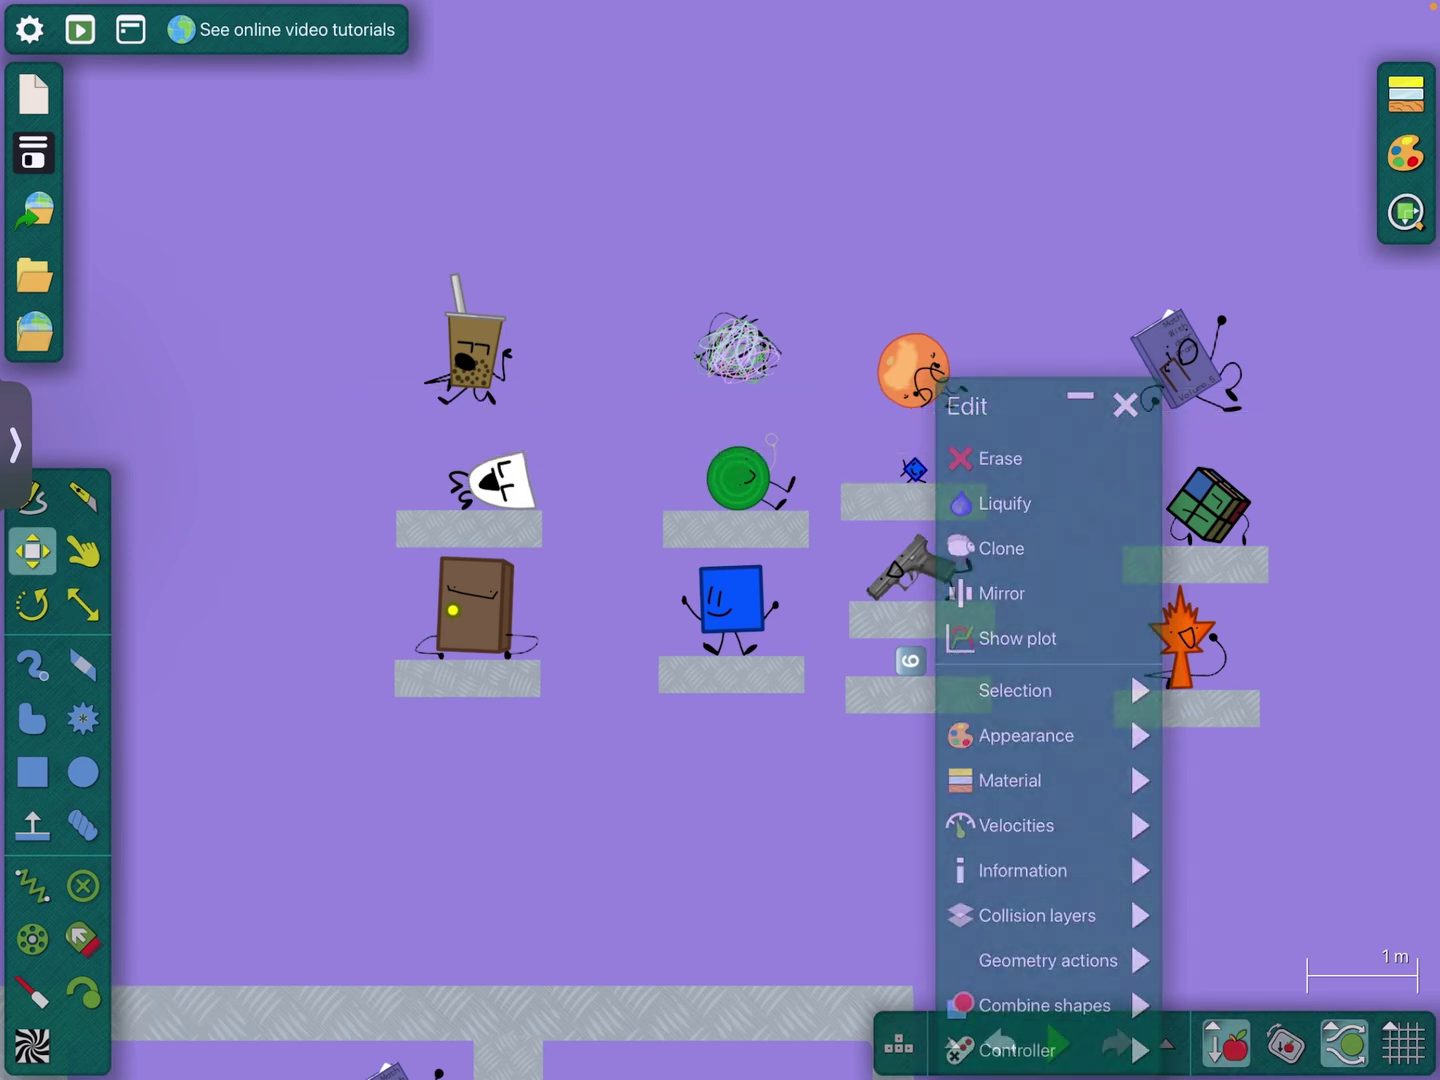
pyautogui.moveTo(366, 487); pyautogui.dragTo(1102, 557)
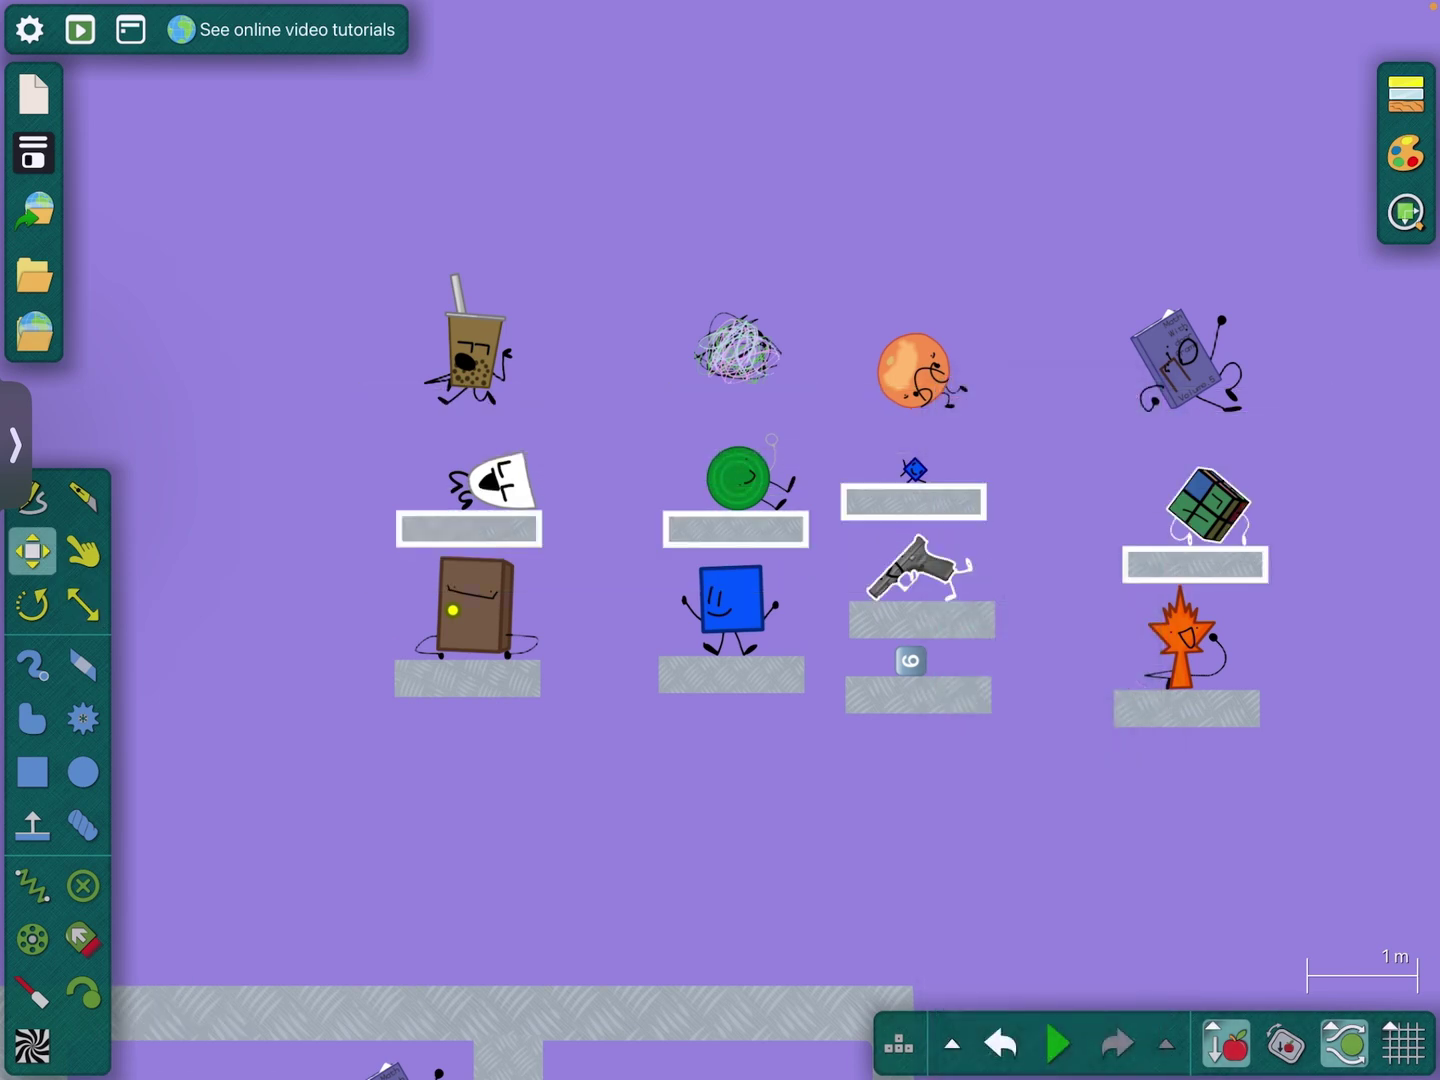
pyautogui.rightClick(951, 377)
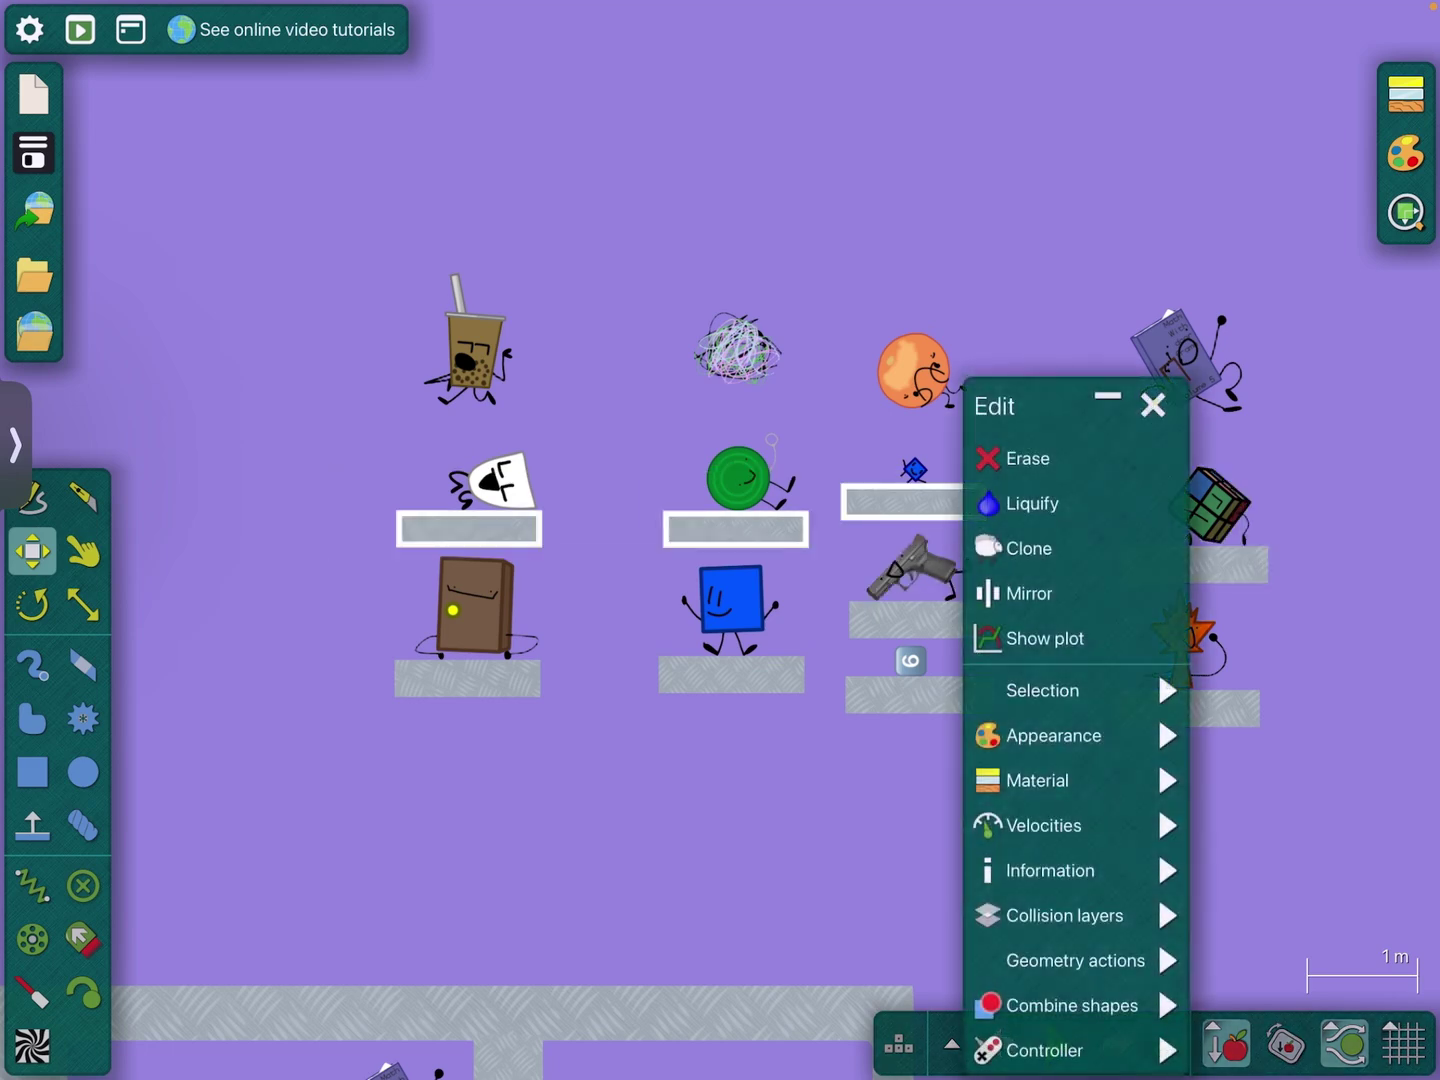
pyautogui.click(1022, 457)
pyautogui.moveTo(344, 637); pyautogui.dragTo(453, 683)
pyautogui.rightClick(774, 383)
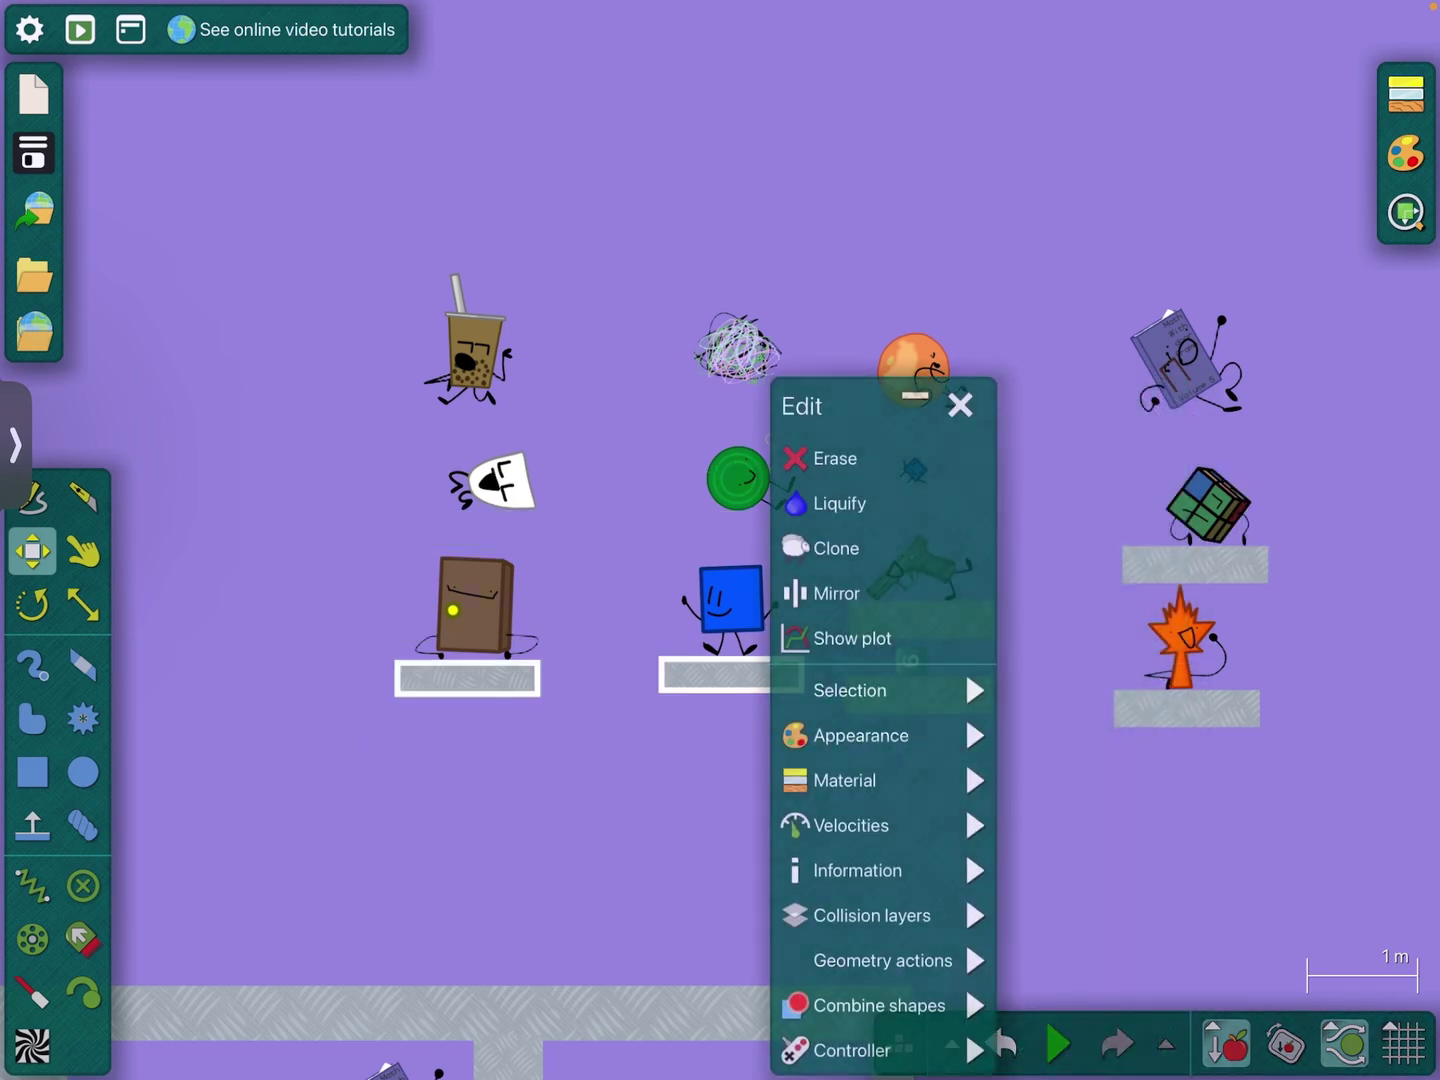
pyautogui.click(803, 457)
# Erase the copied shelves under the gun, the 6 block, the cube and the star.
pyautogui.click(922, 619)
pyautogui.rightClick(962, 335)
pyautogui.click(1028, 411)
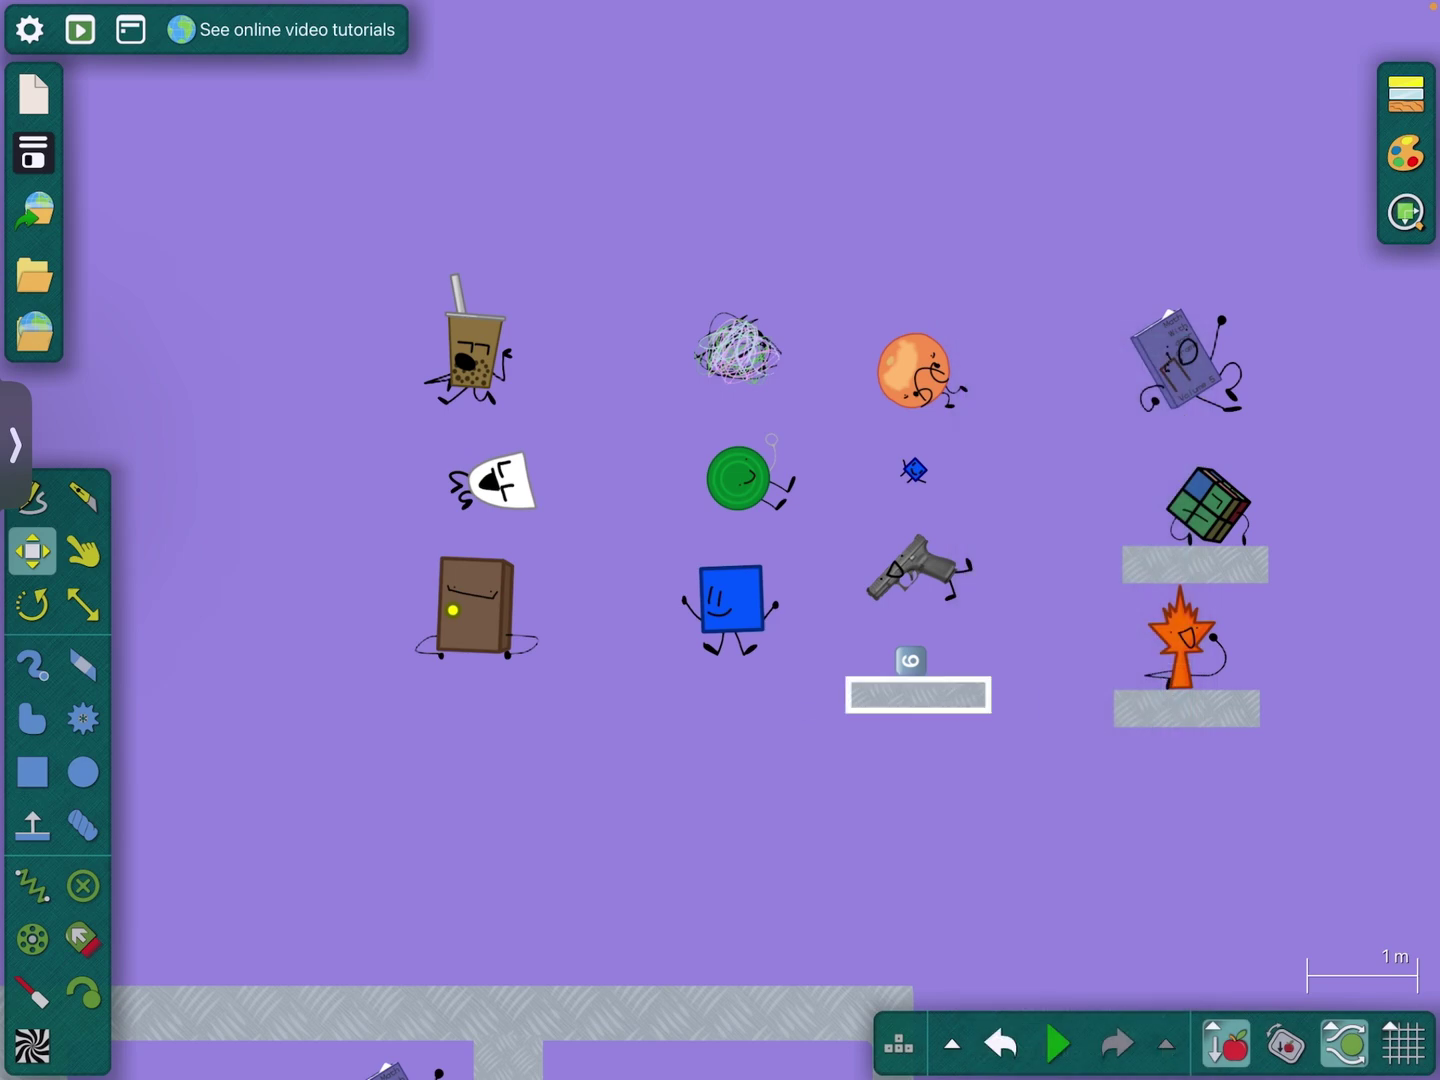
pyautogui.rightClick(954, 333)
pyautogui.click(1018, 412)
pyautogui.moveTo(1034, 536); pyautogui.dragTo(1141, 565)
pyautogui.rightClick(1195, 563)
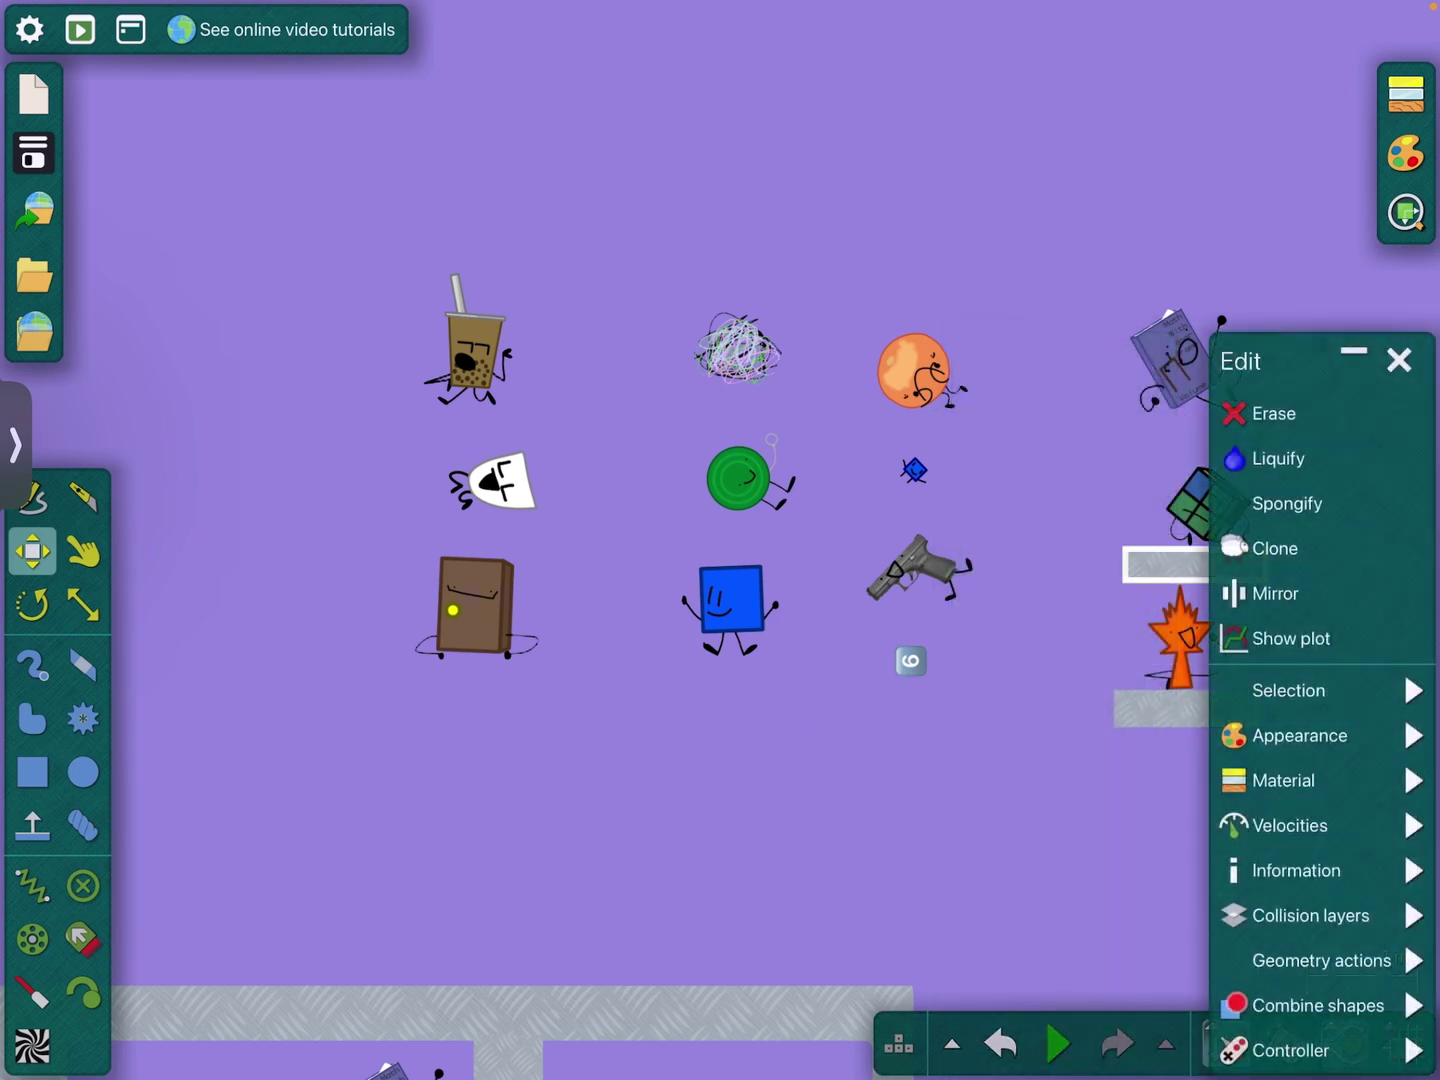
pyautogui.click(1249, 412)
pyautogui.moveTo(1085, 667); pyautogui.dragTo(1262, 737)
pyautogui.rightClick(1187, 708)
pyautogui.click(1271, 411)
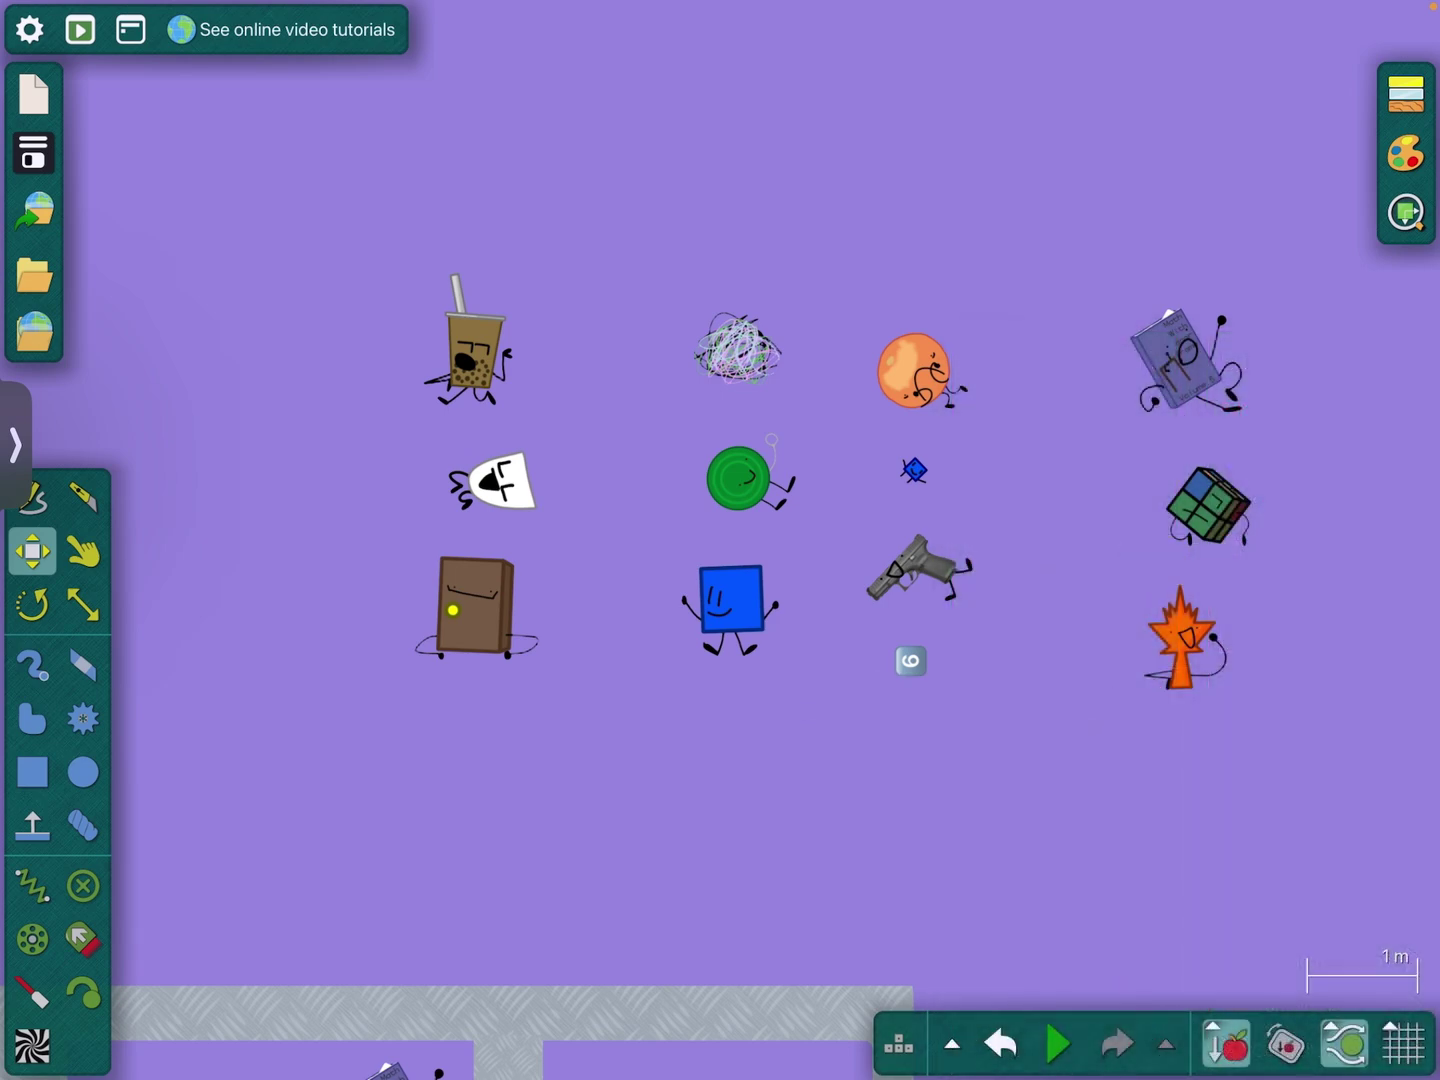
# Erase the orange star, blue diamond, green circle and blue square copies.
pyautogui.rightClick(1180, 635)
pyautogui.click(1237, 412)
pyautogui.scroll(1, 807, 226)
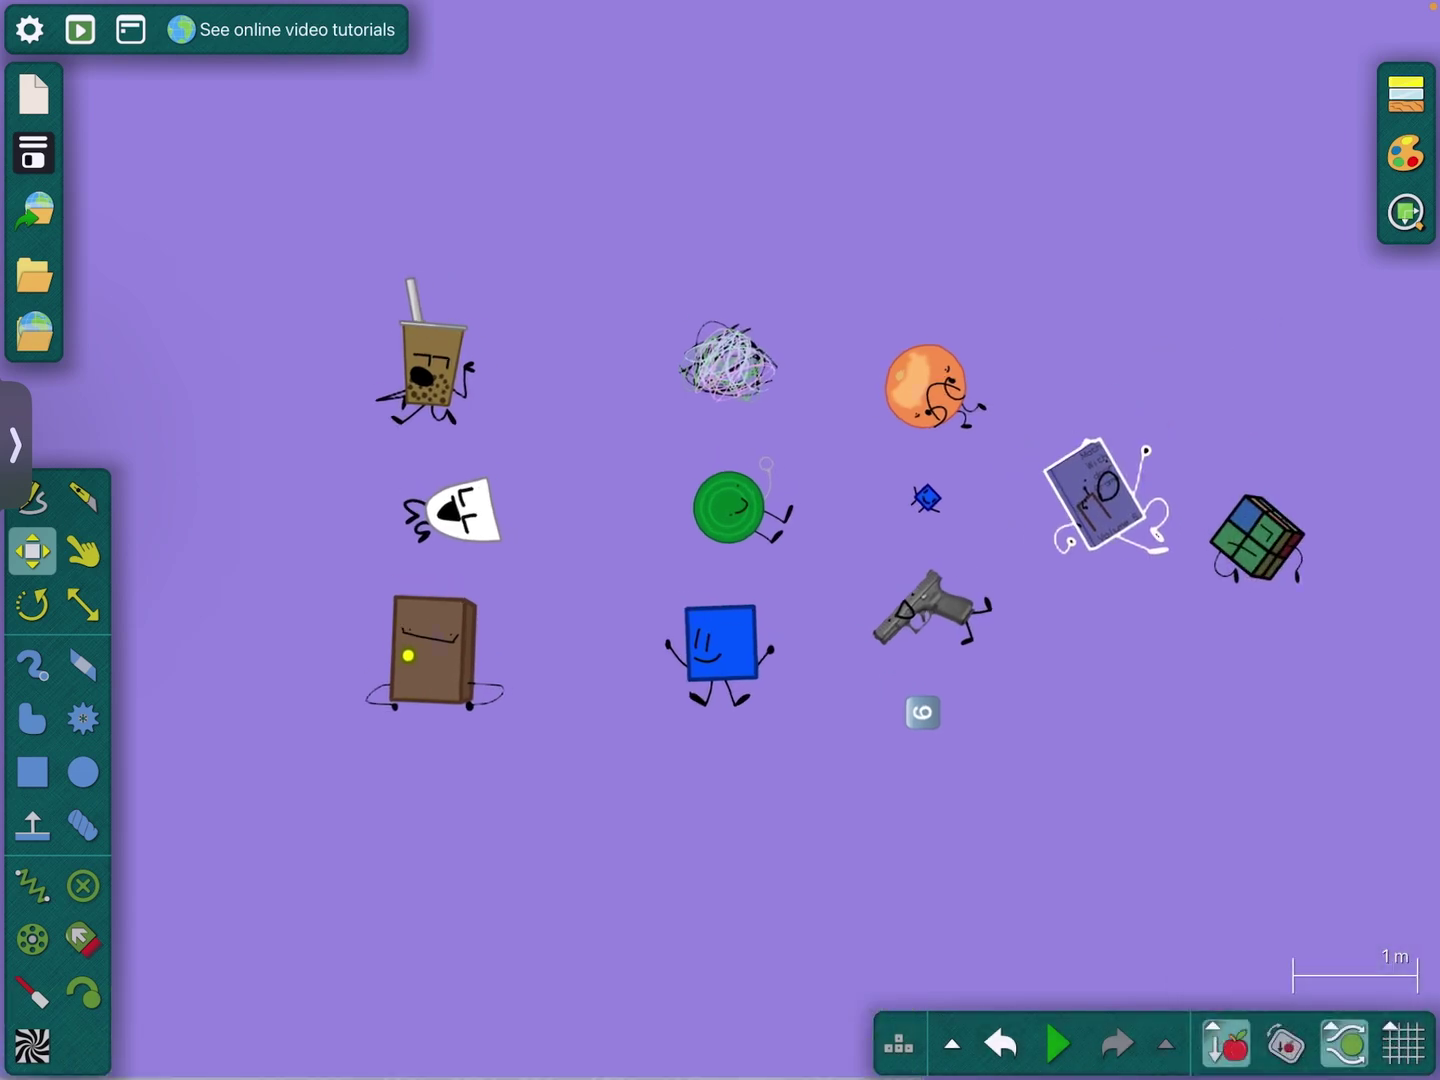
pyautogui.rightClick(927, 498)
pyautogui.click(974, 411)
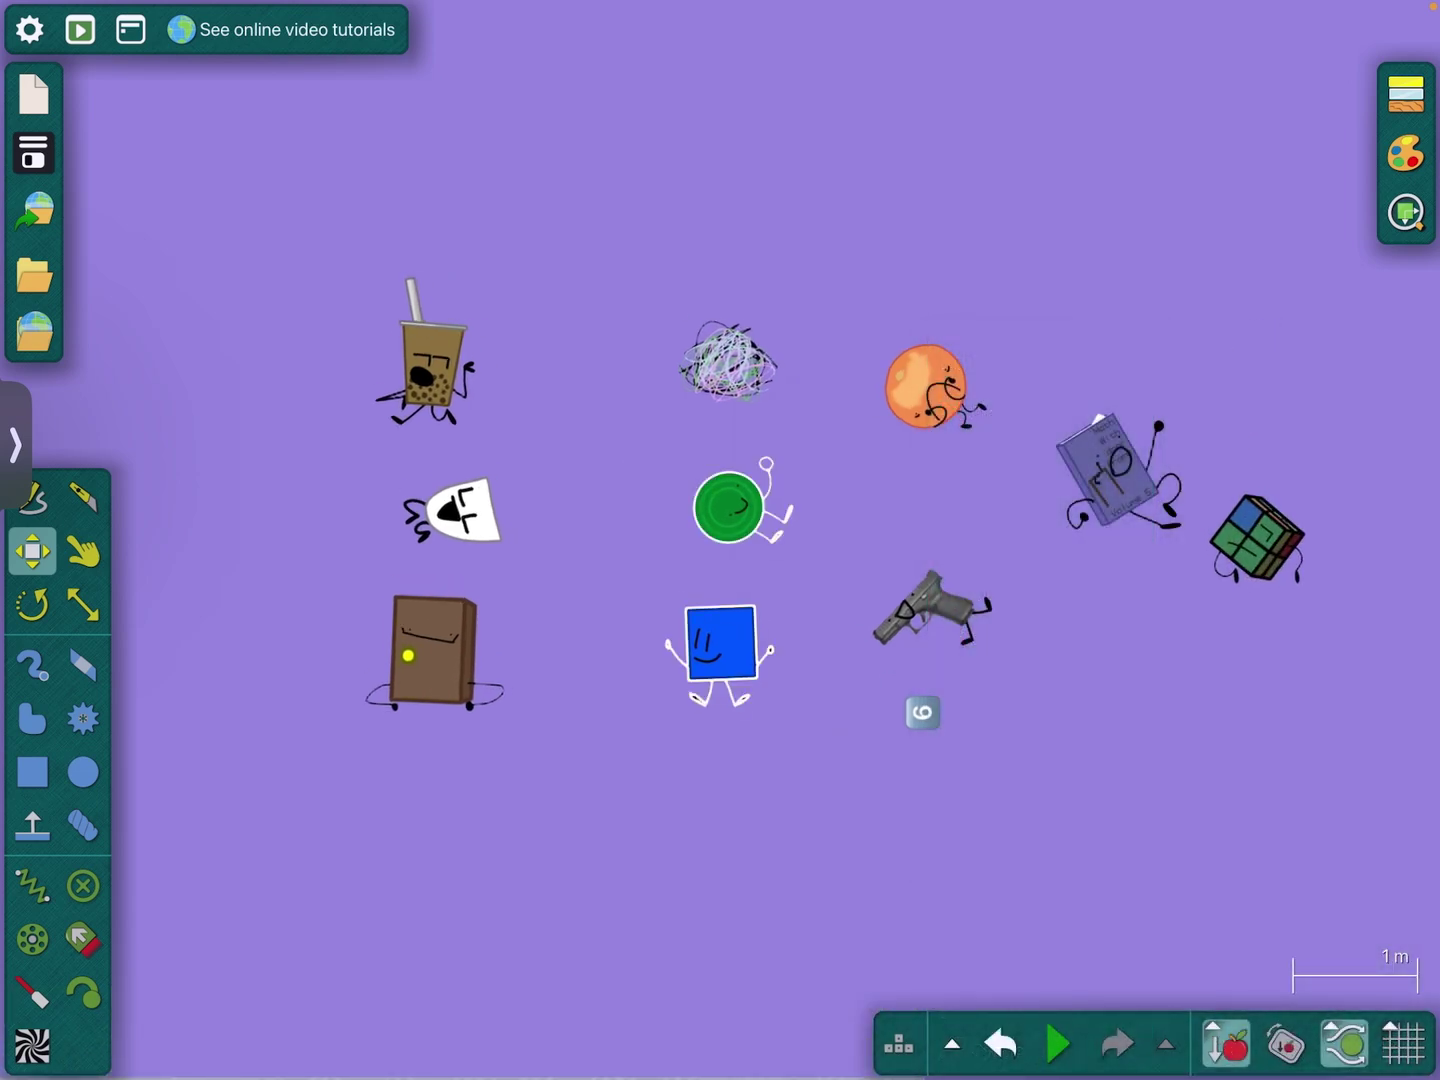
pyautogui.rightClick(729, 506)
pyautogui.click(772, 456)
pyautogui.moveTo(803, 534); pyautogui.dragTo(1058, 767)
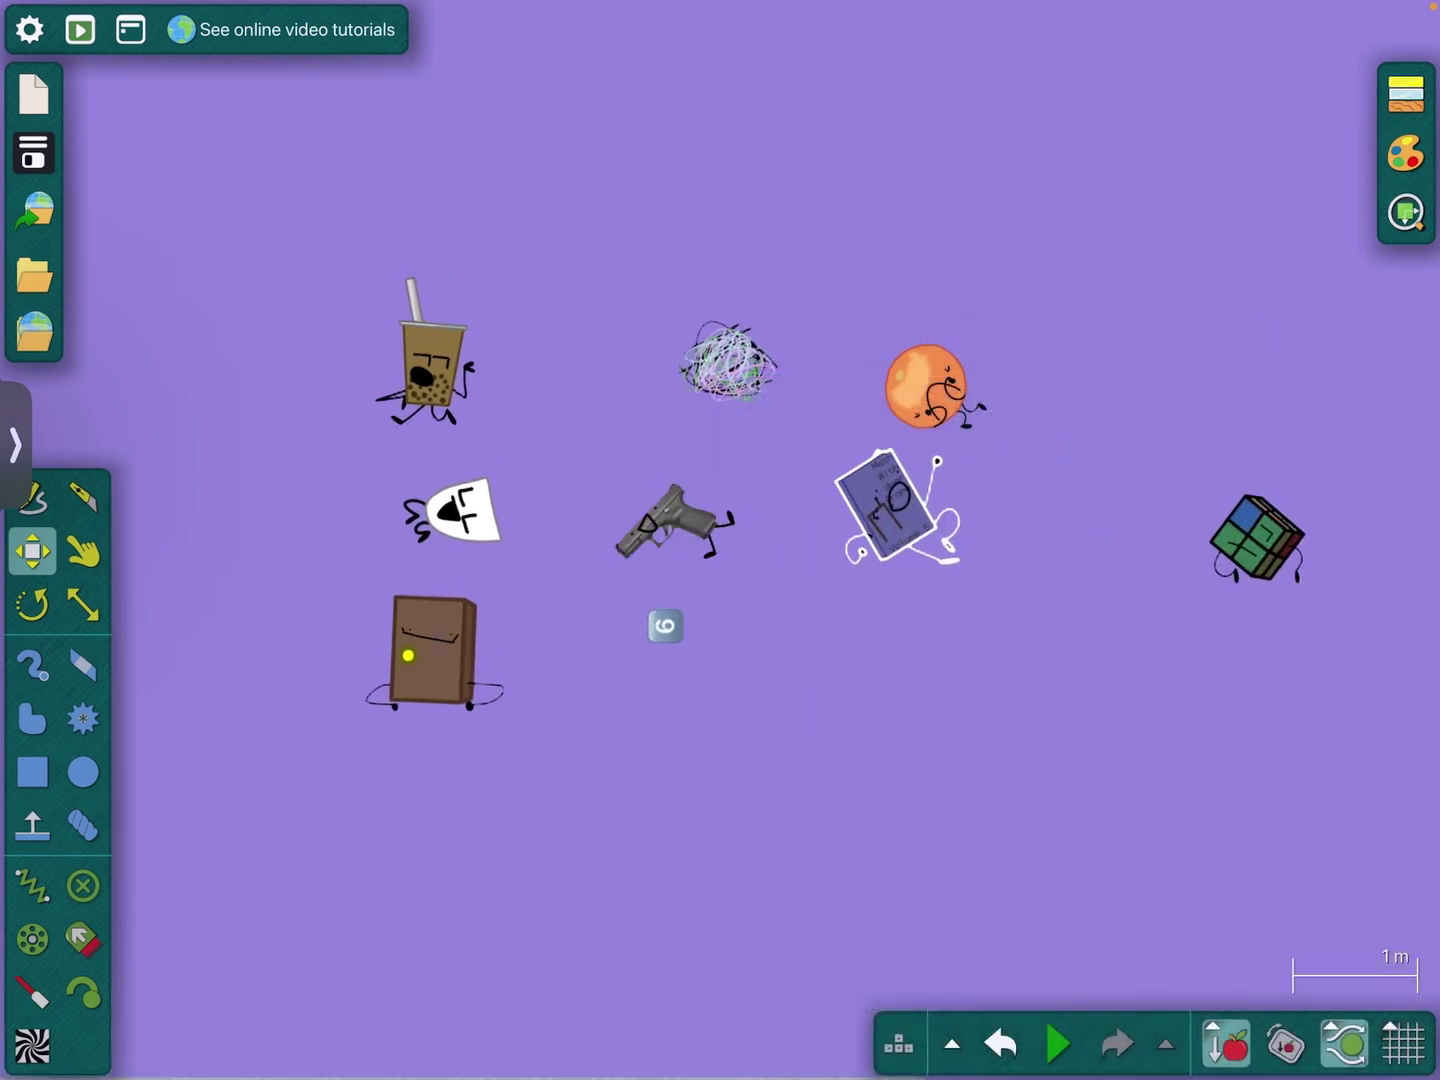
pyautogui.scroll(-1, 324, 507)
pyautogui.scroll(-8, 324, 507)
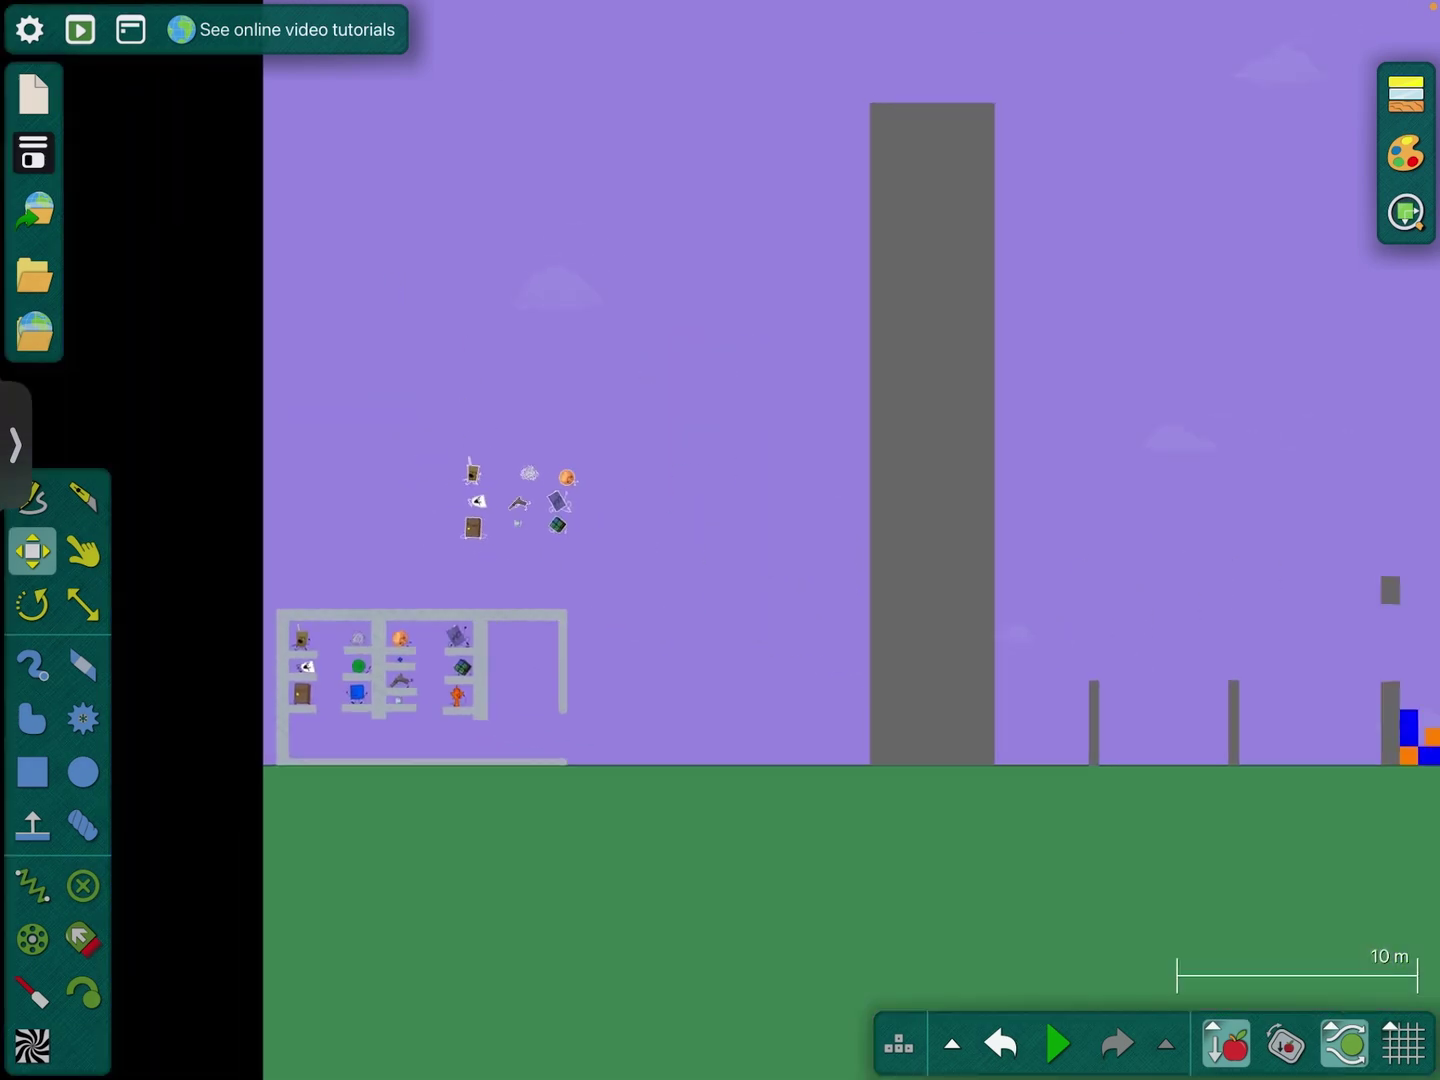
pyautogui.scroll(-2, 324, 508)
pyautogui.scroll(-2, 720, 540)
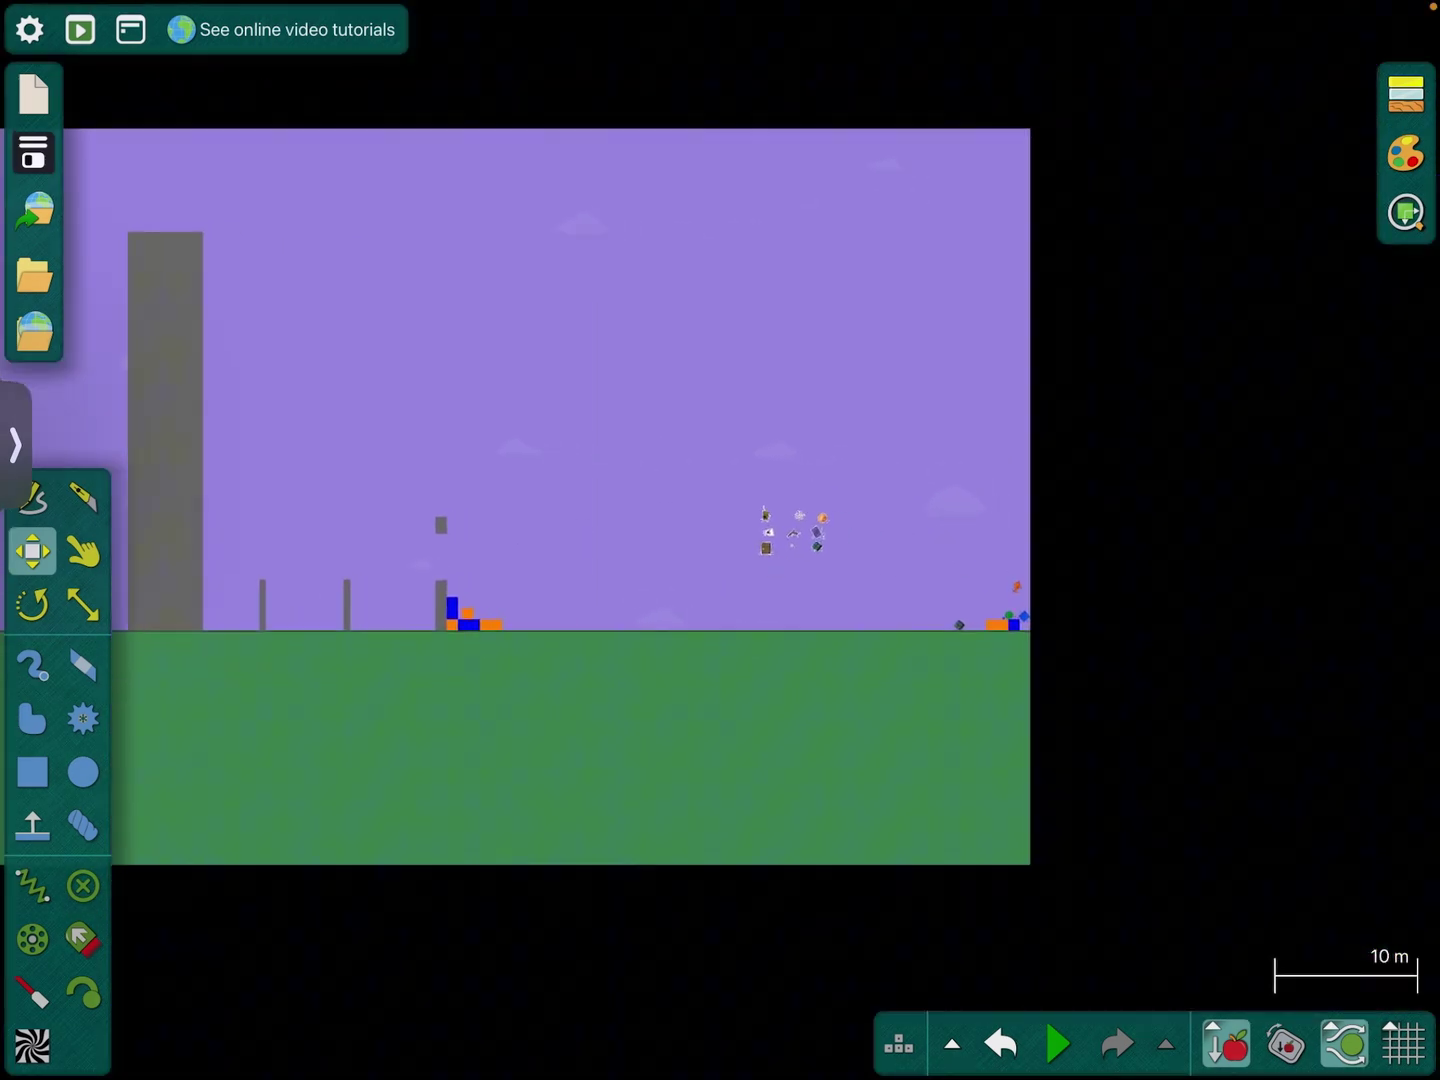
pyautogui.scroll(5, 939, 573)
pyautogui.scroll(6, 864, 692)
# Erase the extra Rubik's cube, run the simulation, and drag the brown door along the ground.
pyautogui.rightClick(933, 605)
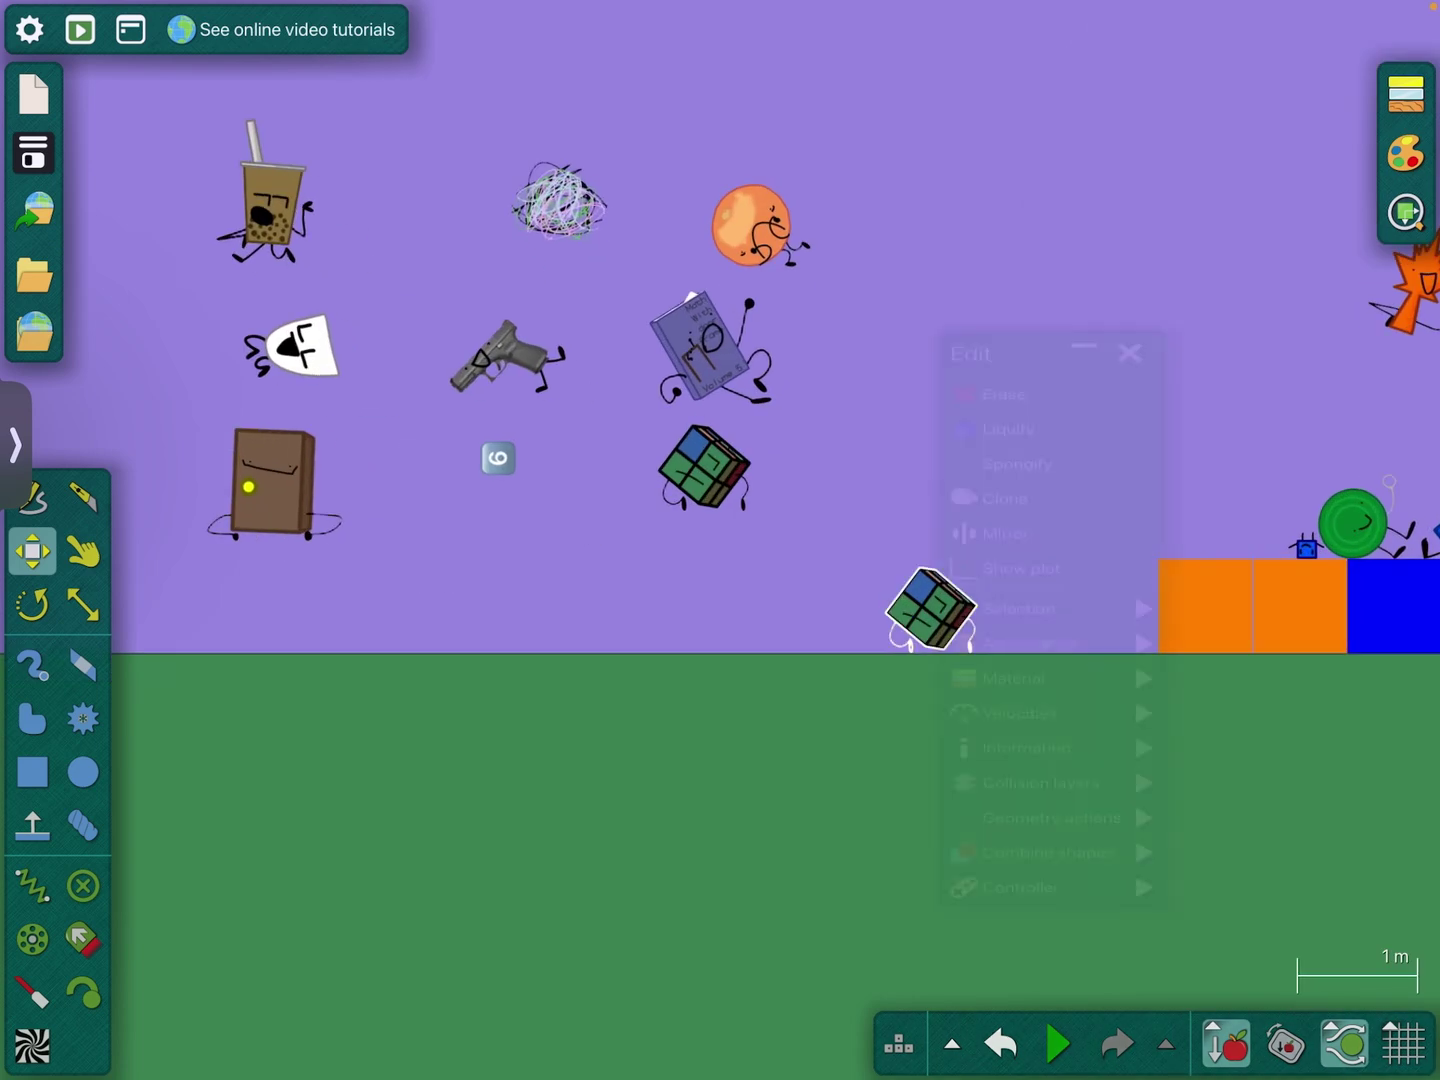
pyautogui.click(997, 412)
pyautogui.scroll(-2, 956, 731)
pyautogui.press('space')
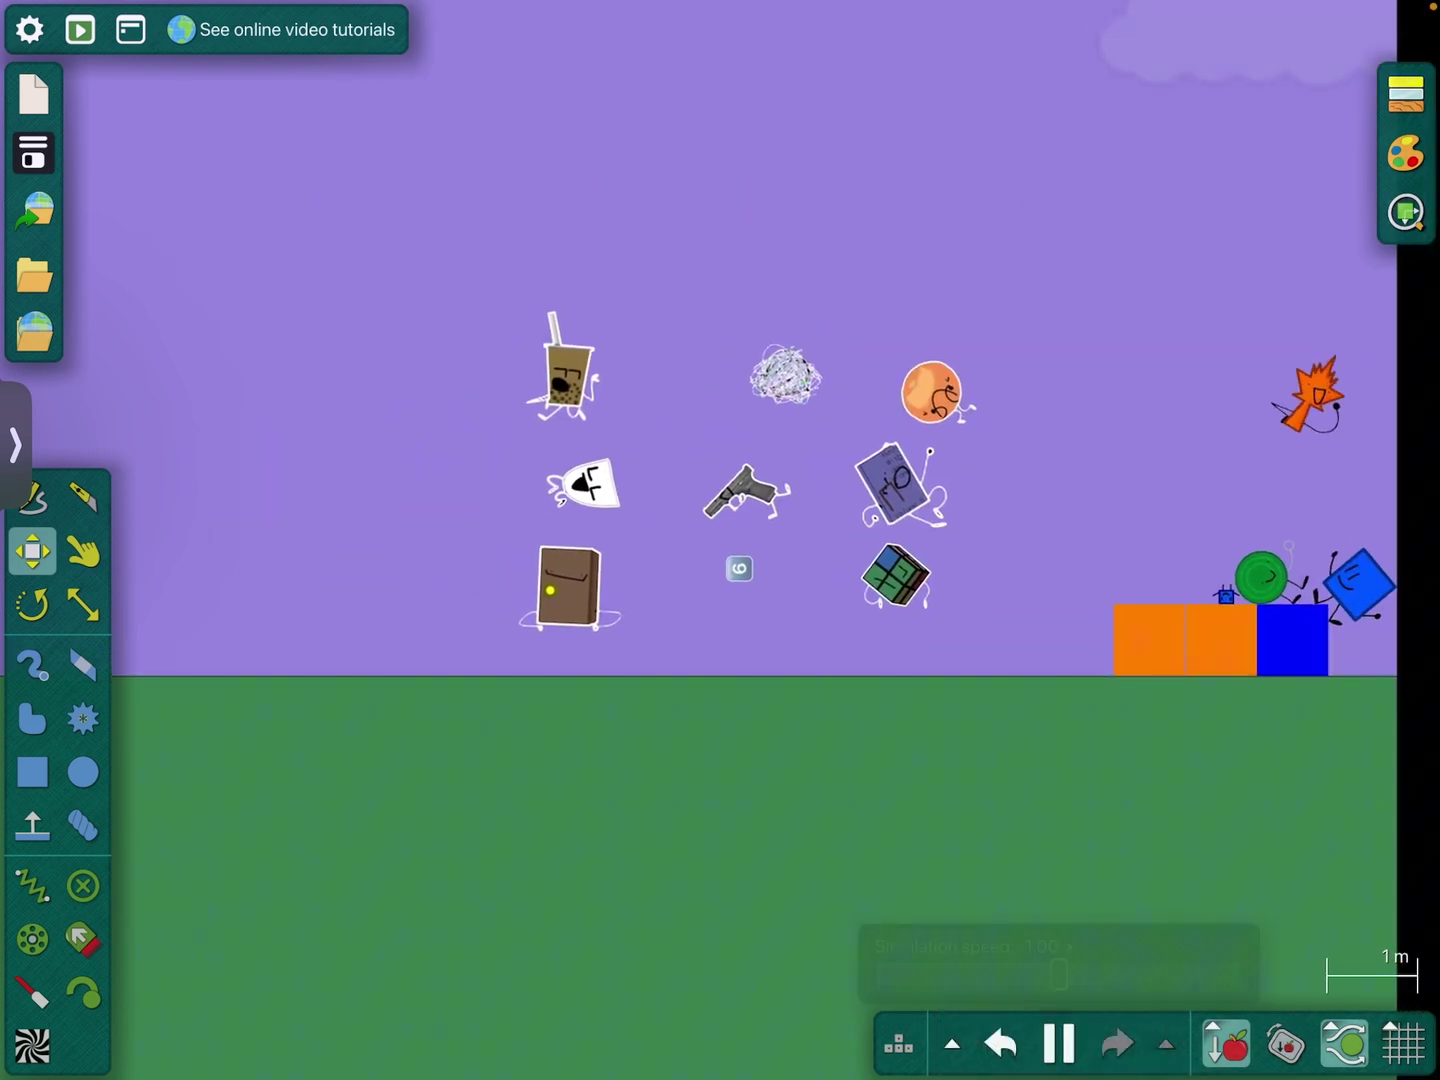
pyautogui.scroll(3, 720, 507)
pyautogui.press('d')
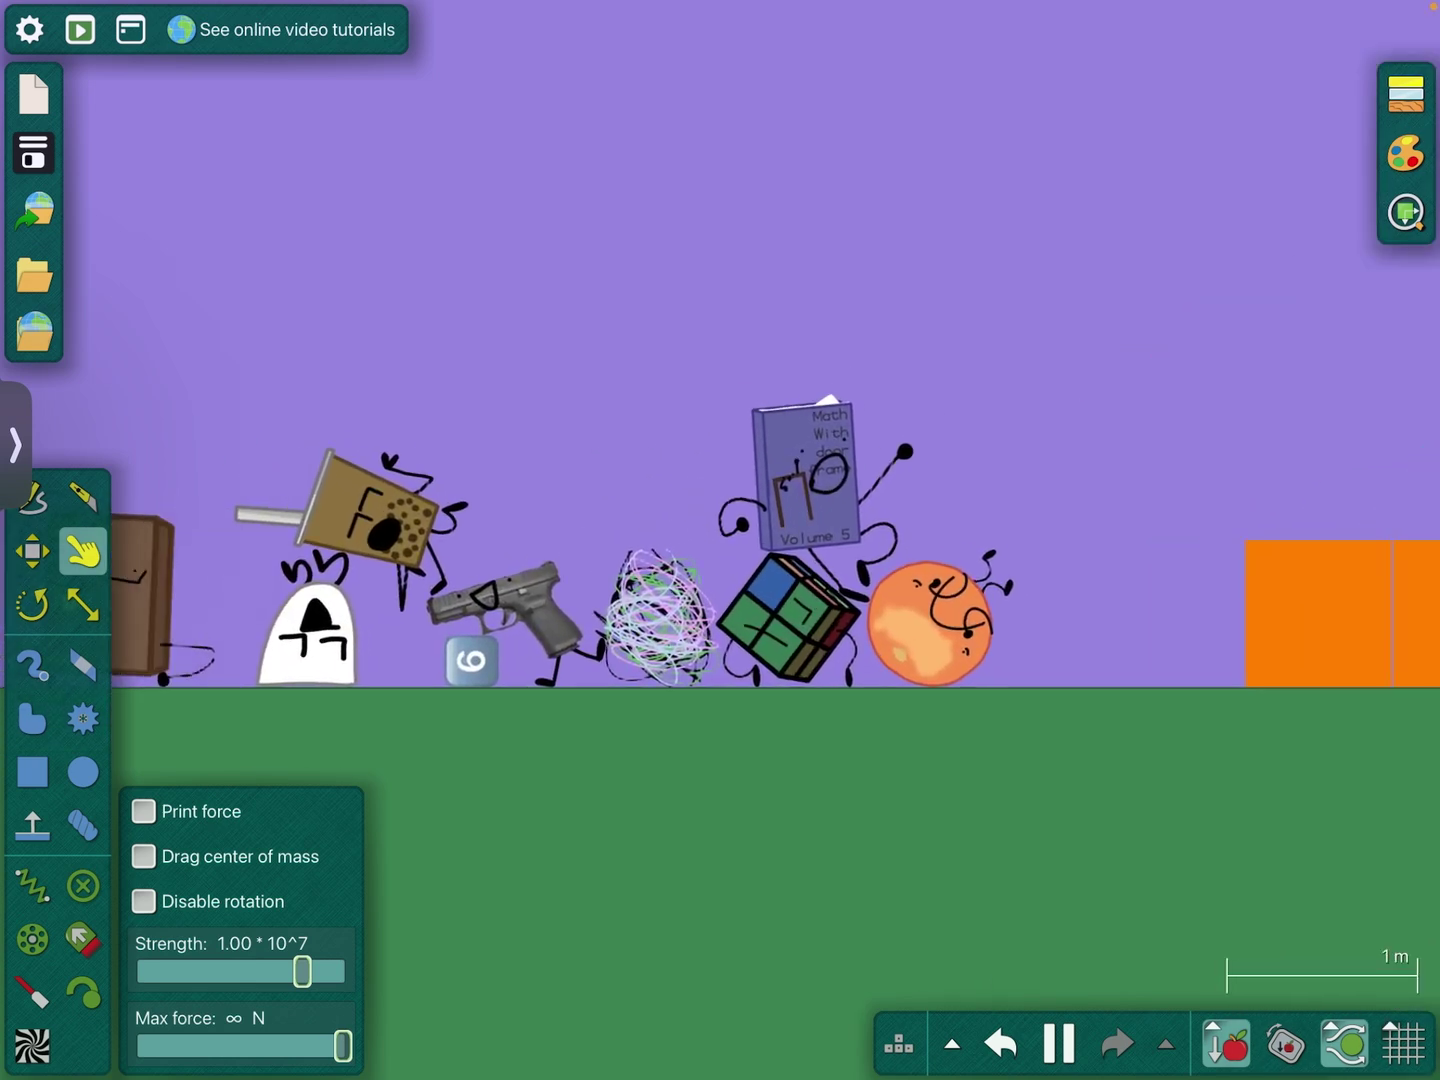
pyautogui.moveTo(147, 600); pyautogui.dragTo(146, 600)
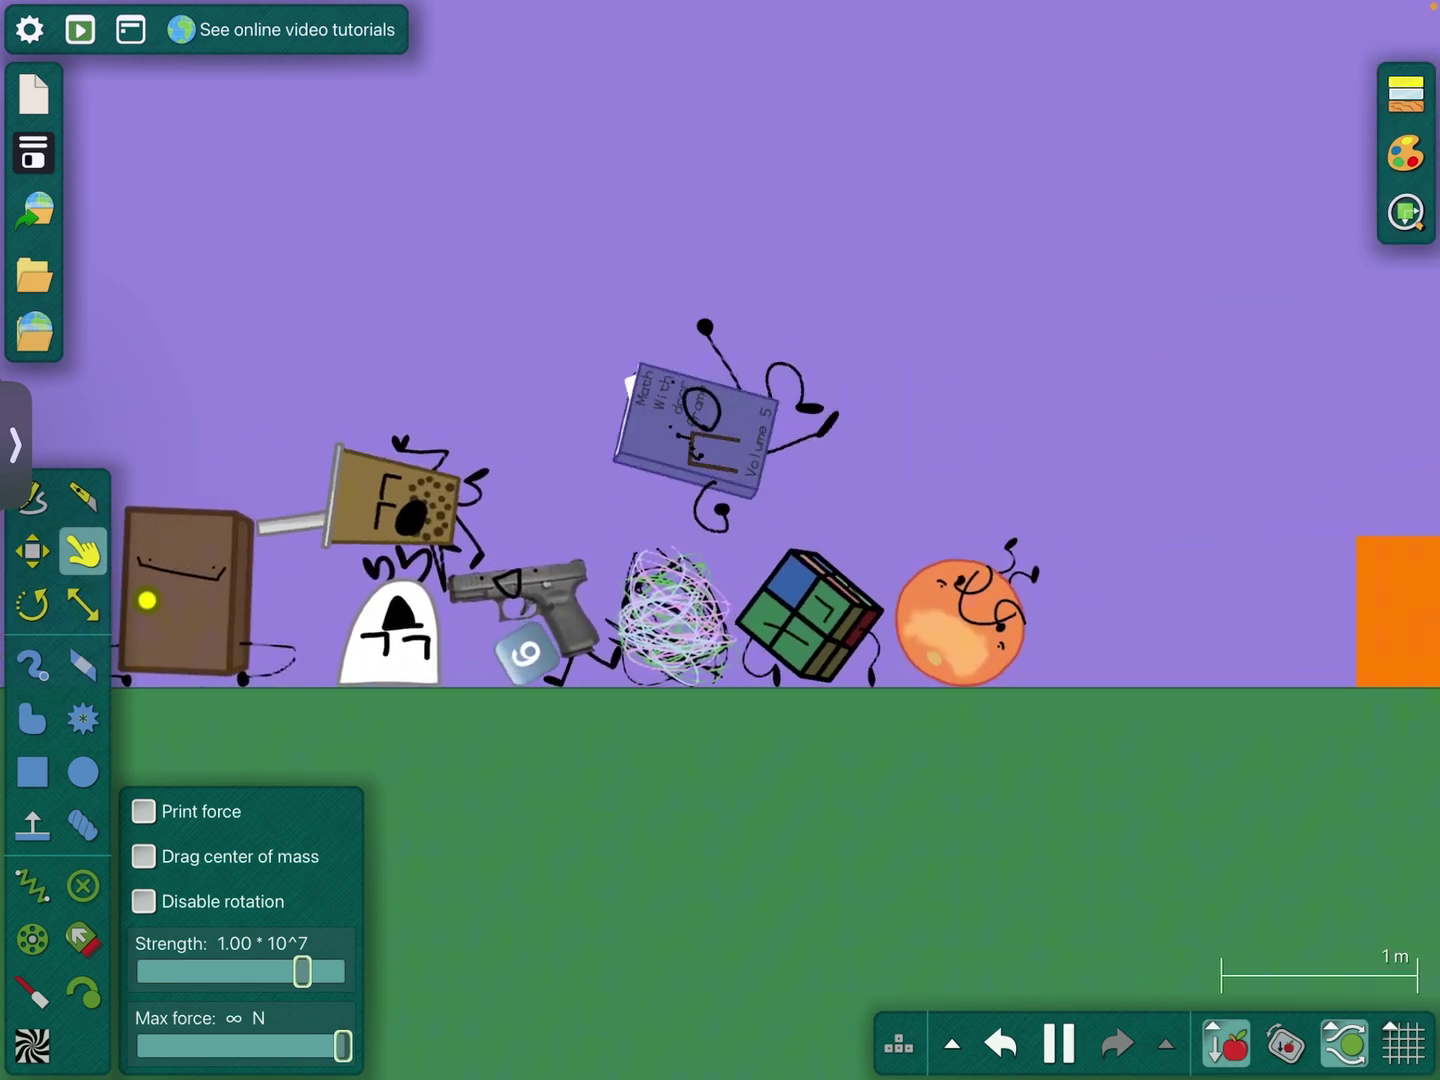
pyautogui.scroll(-5, 720, 540)
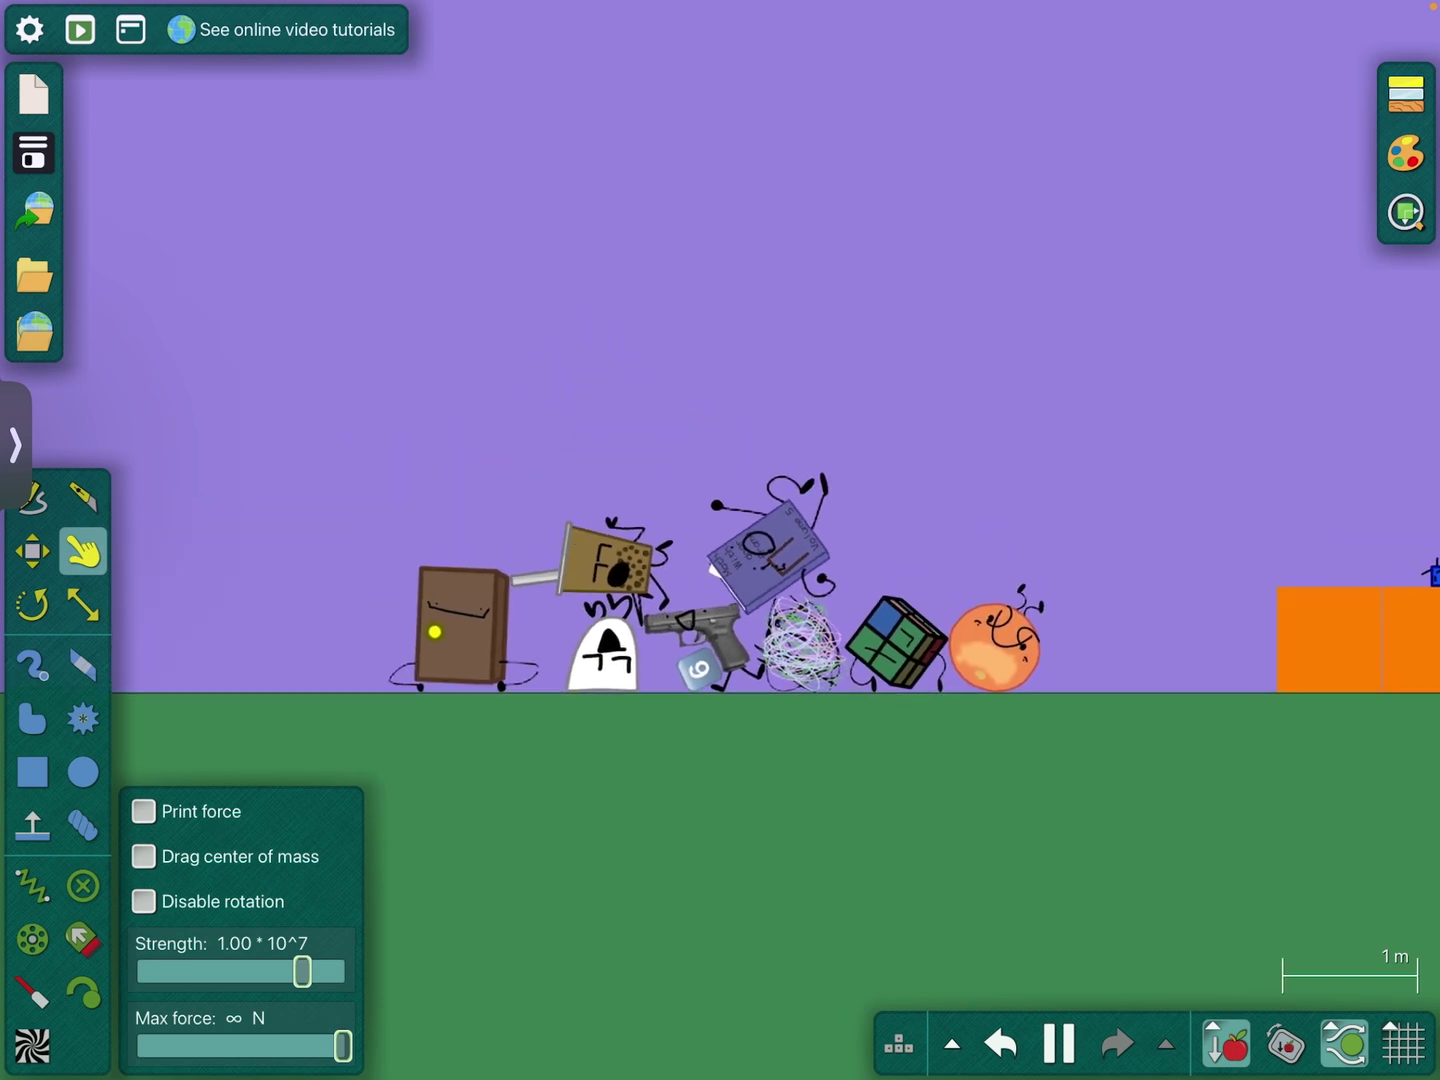
pyautogui.scroll(1, 720, 540)
pyautogui.click(32, 550)
pyautogui.moveTo(746, 525); pyautogui.dragTo(1106, 746)
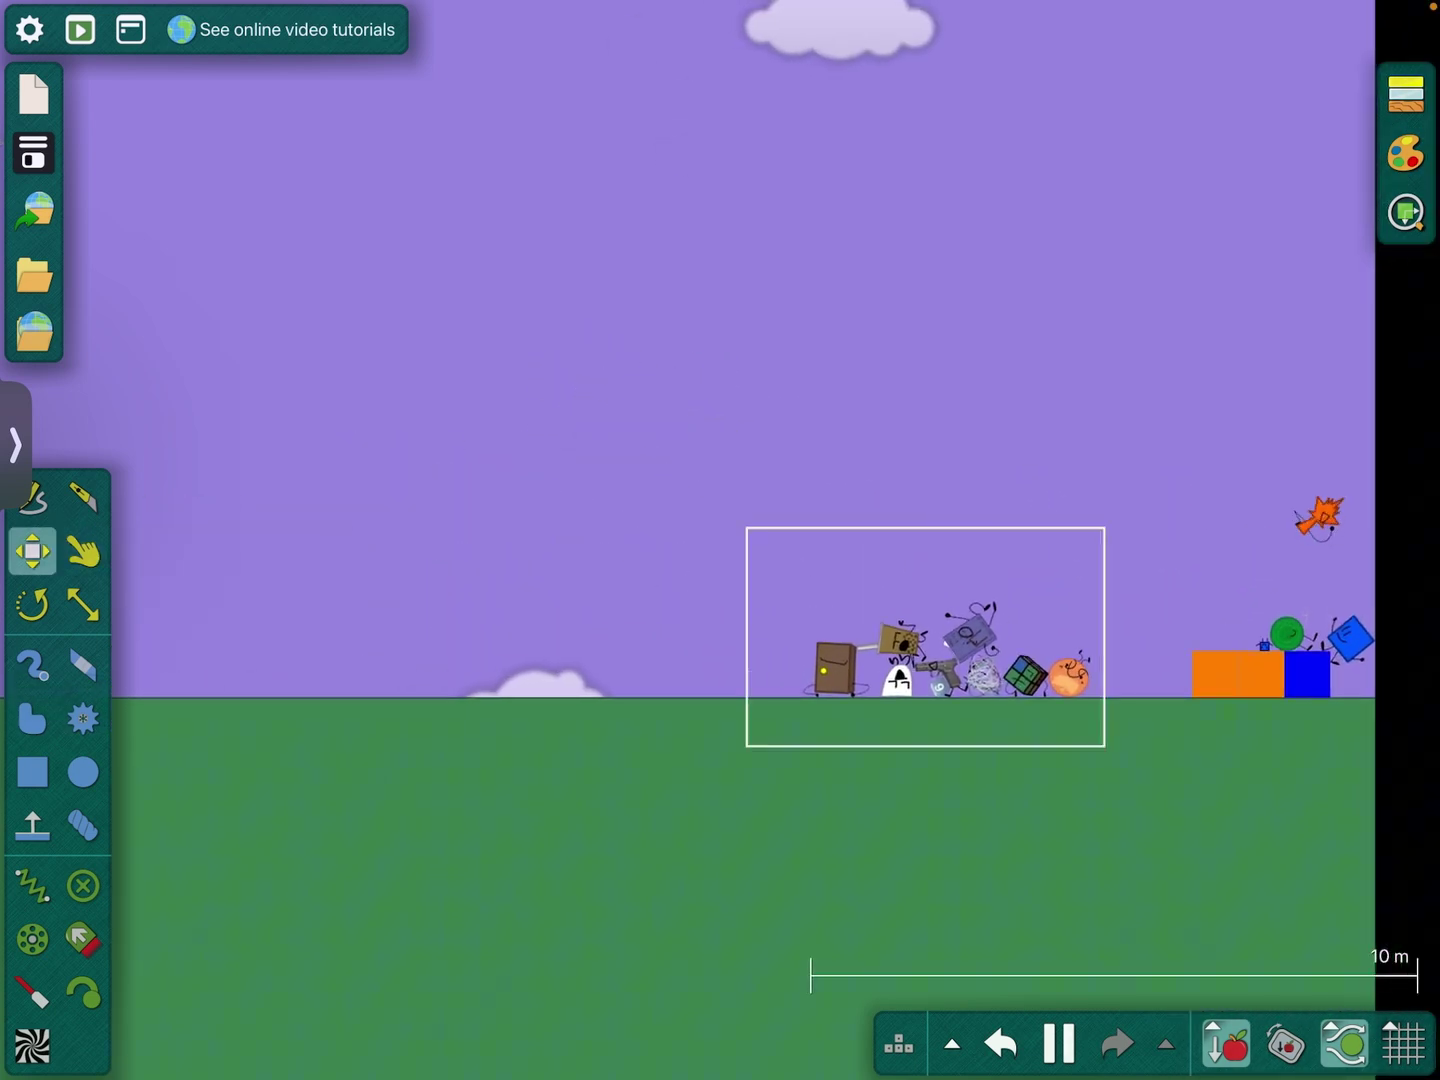
pyautogui.scroll(-4, 720, 541)
pyautogui.scroll(-3, 720, 540)
pyautogui.scroll(1, 720, 540)
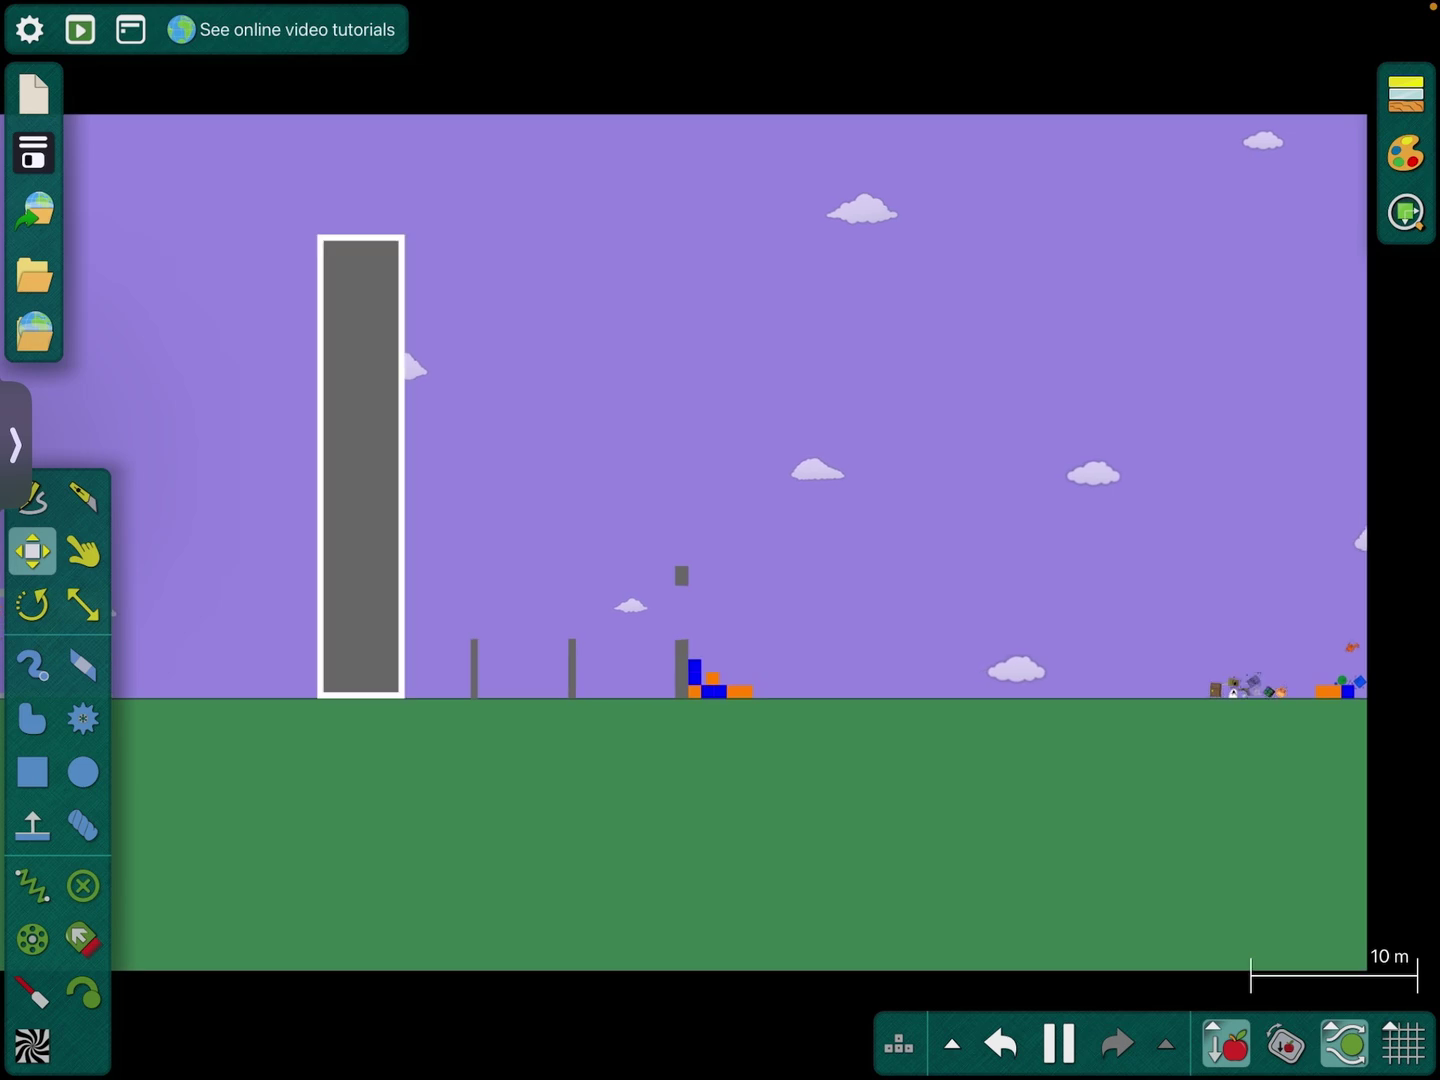
# Duplicate the tall gray tower, move it right, and resize it into a short, wide block.
pyautogui.rightClick(360, 467)
pyautogui.click(417, 547)
pyautogui.moveTo(473, 466); pyautogui.dragTo(1061, 467)
pyautogui.click(82, 604)
pyautogui.scroll(3, 1063, 467)
pyautogui.moveTo(810, 33); pyautogui.dragTo(810, 598)
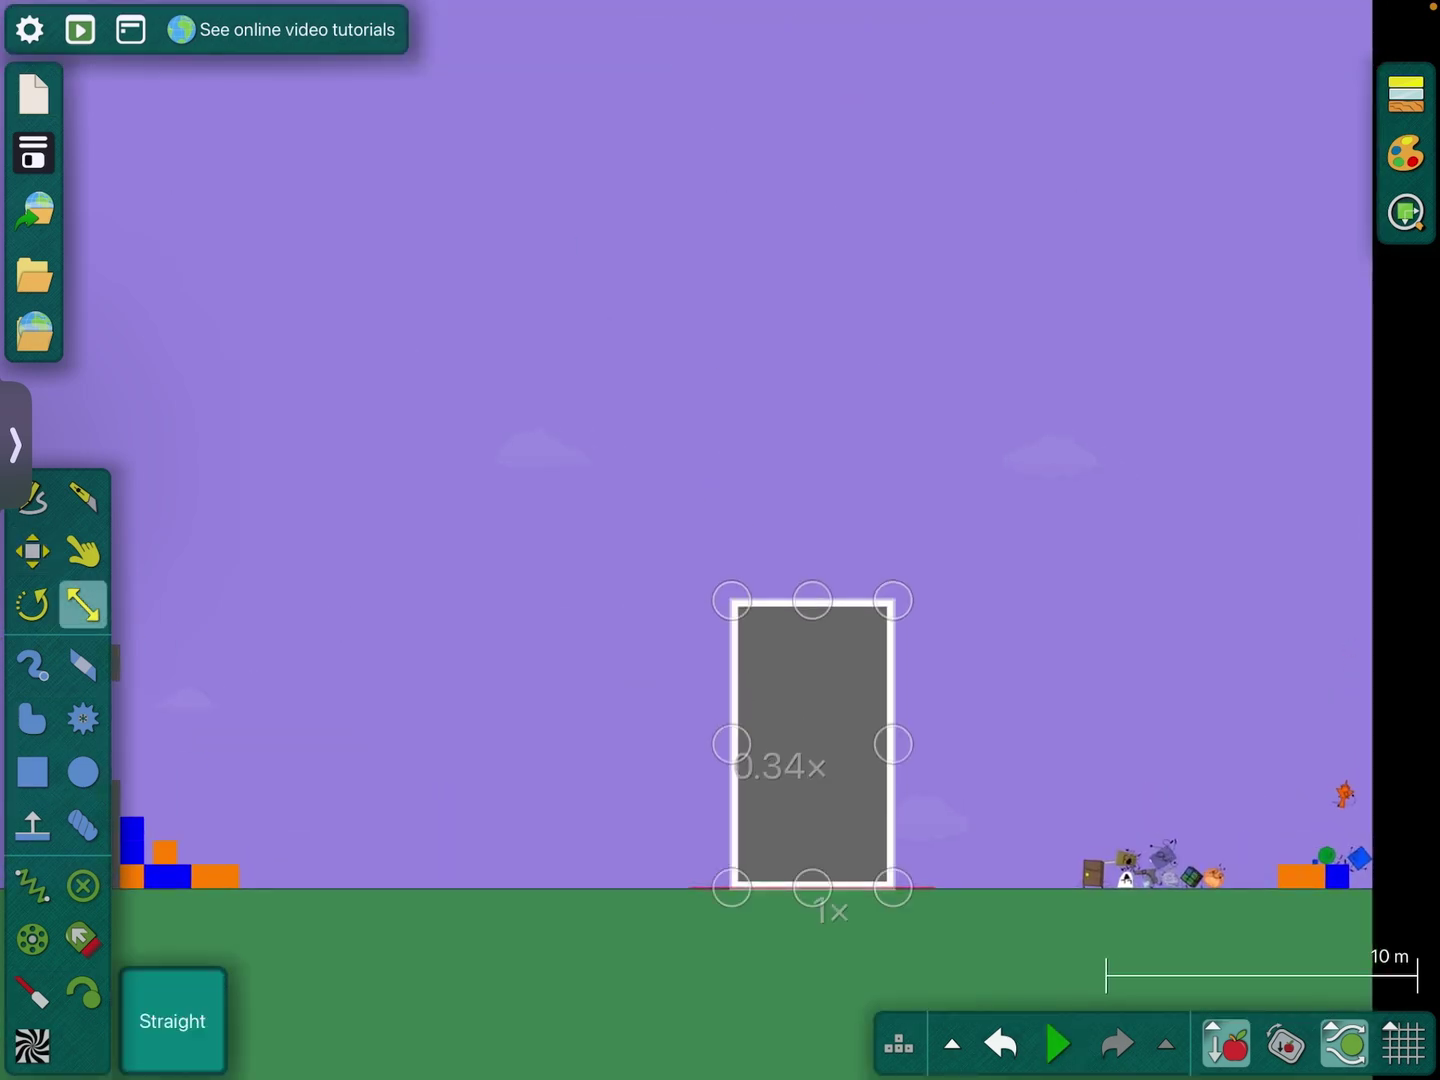
pyautogui.moveTo(890, 743); pyautogui.dragTo(1035, 740)
pyautogui.scroll(3, 1227, 951)
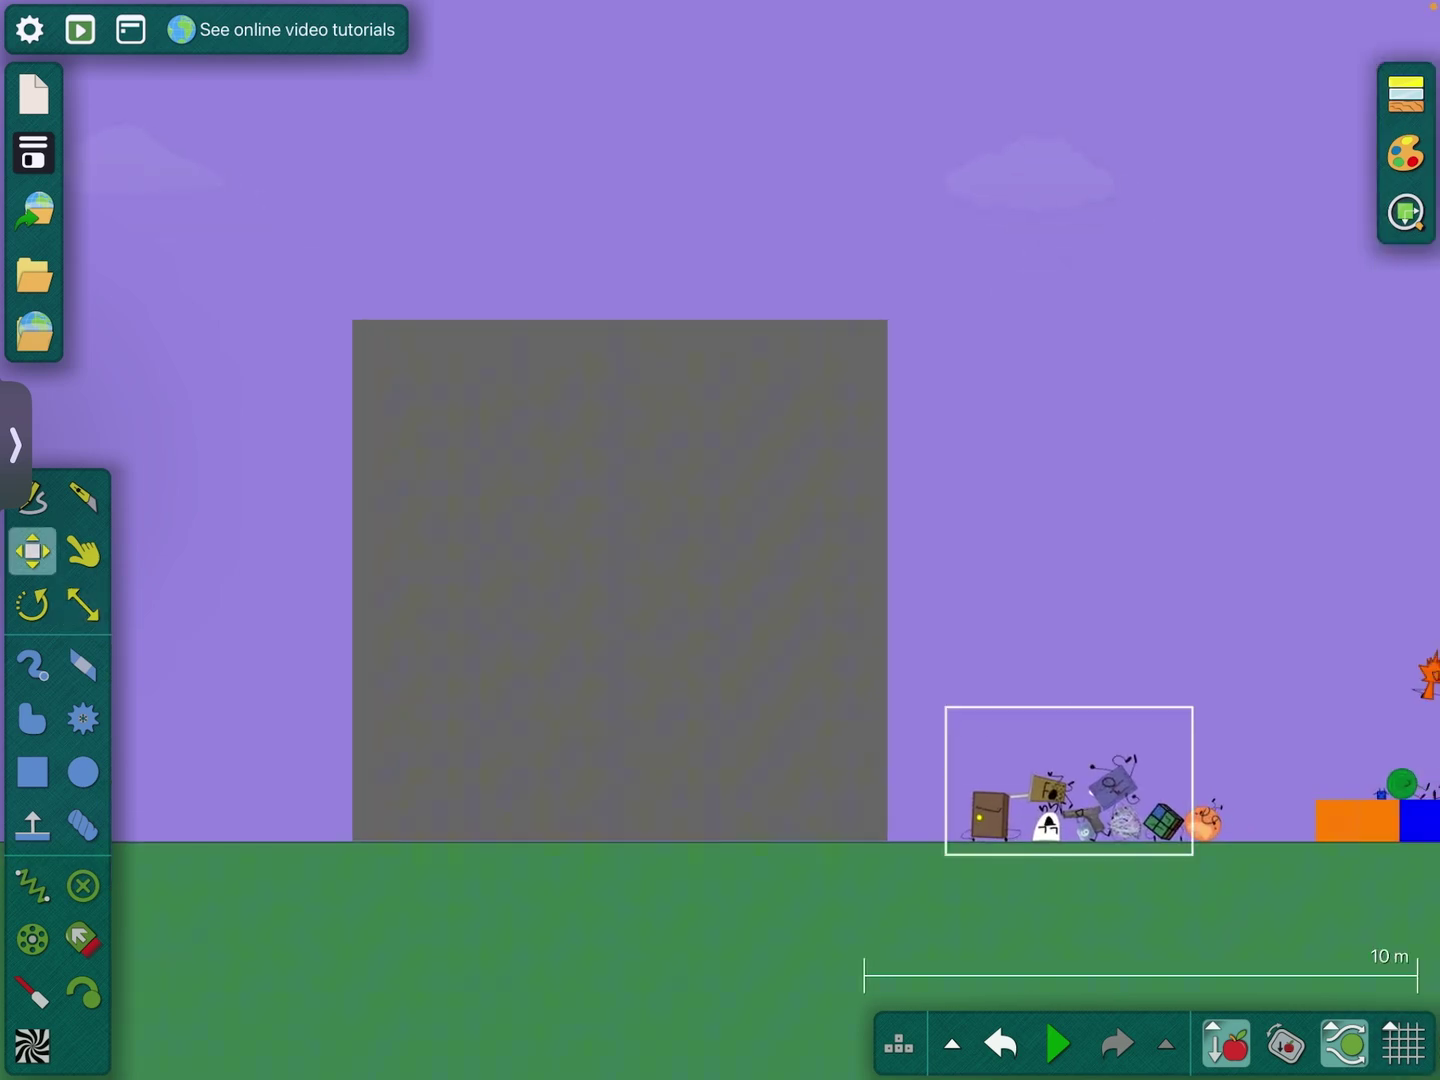
# Run the simulation and fling the grater character off the big gray block.
pyautogui.press('space')
pyautogui.scroll(3, 289, 130)
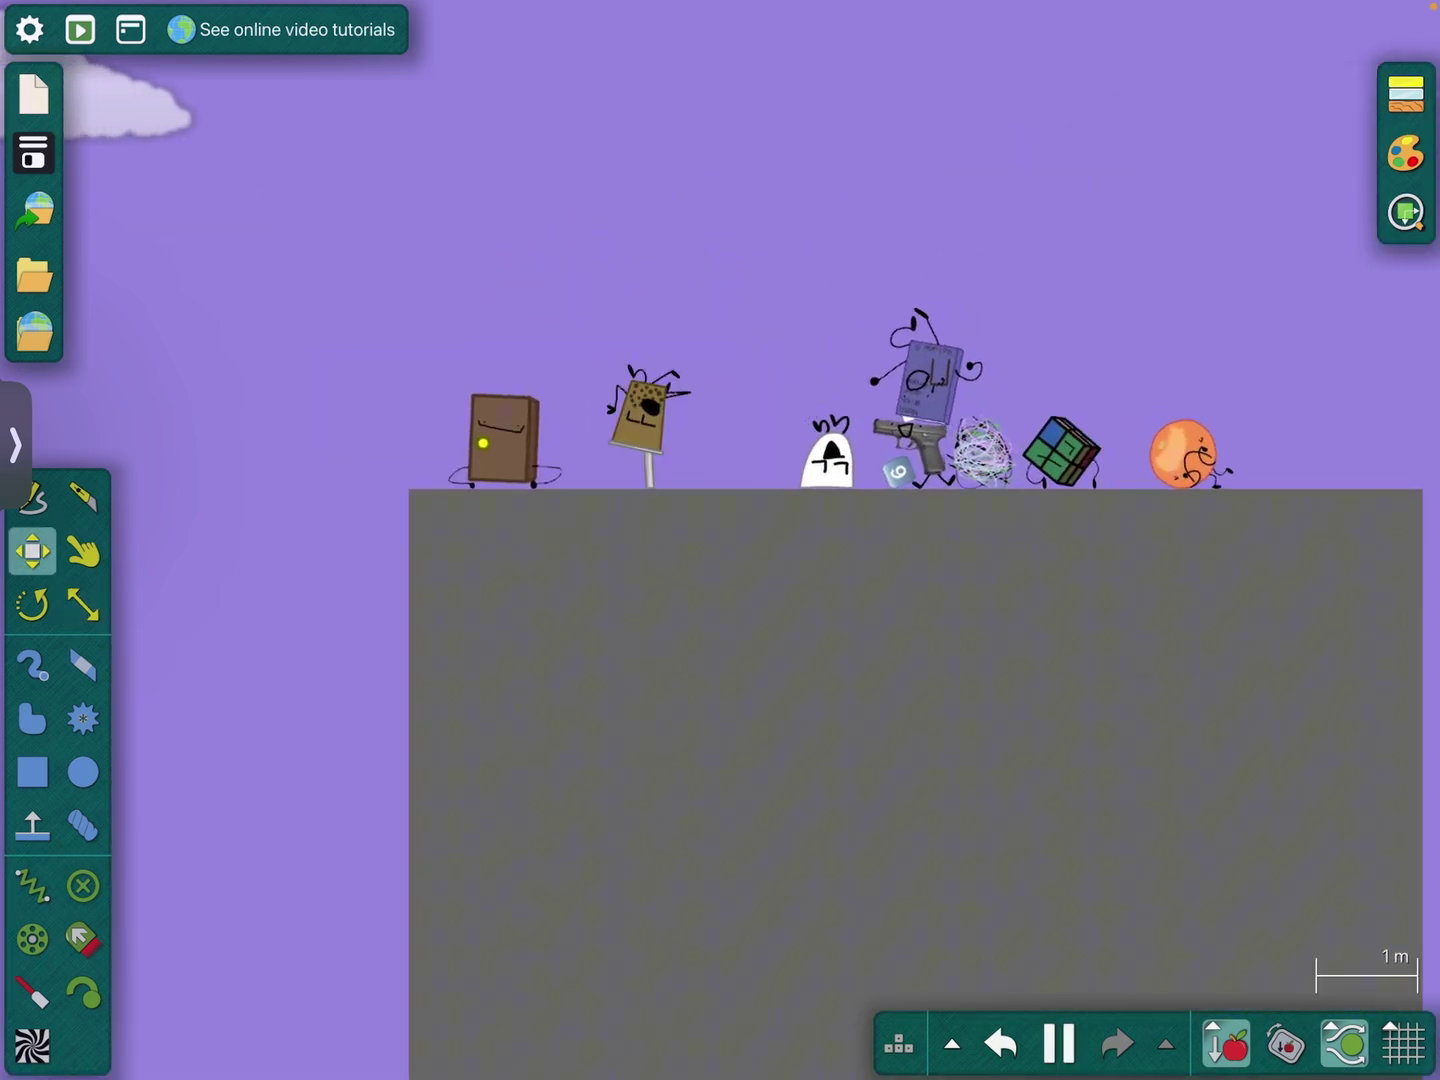
pyautogui.scroll(2, 1102, 372)
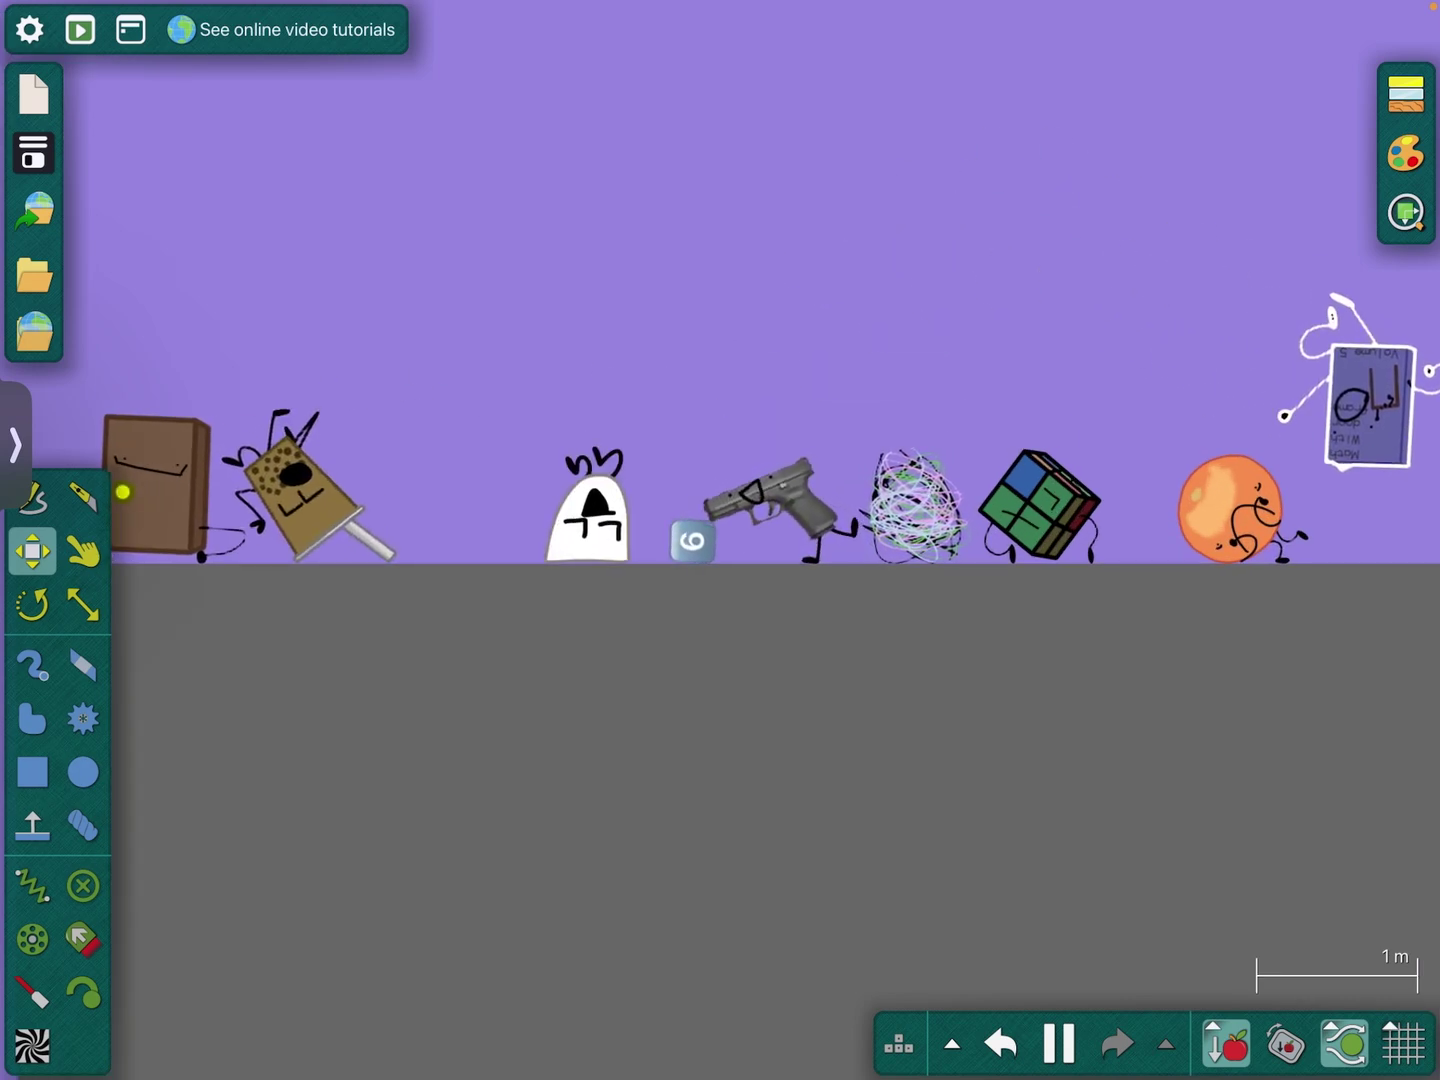
pyautogui.click(82, 551)
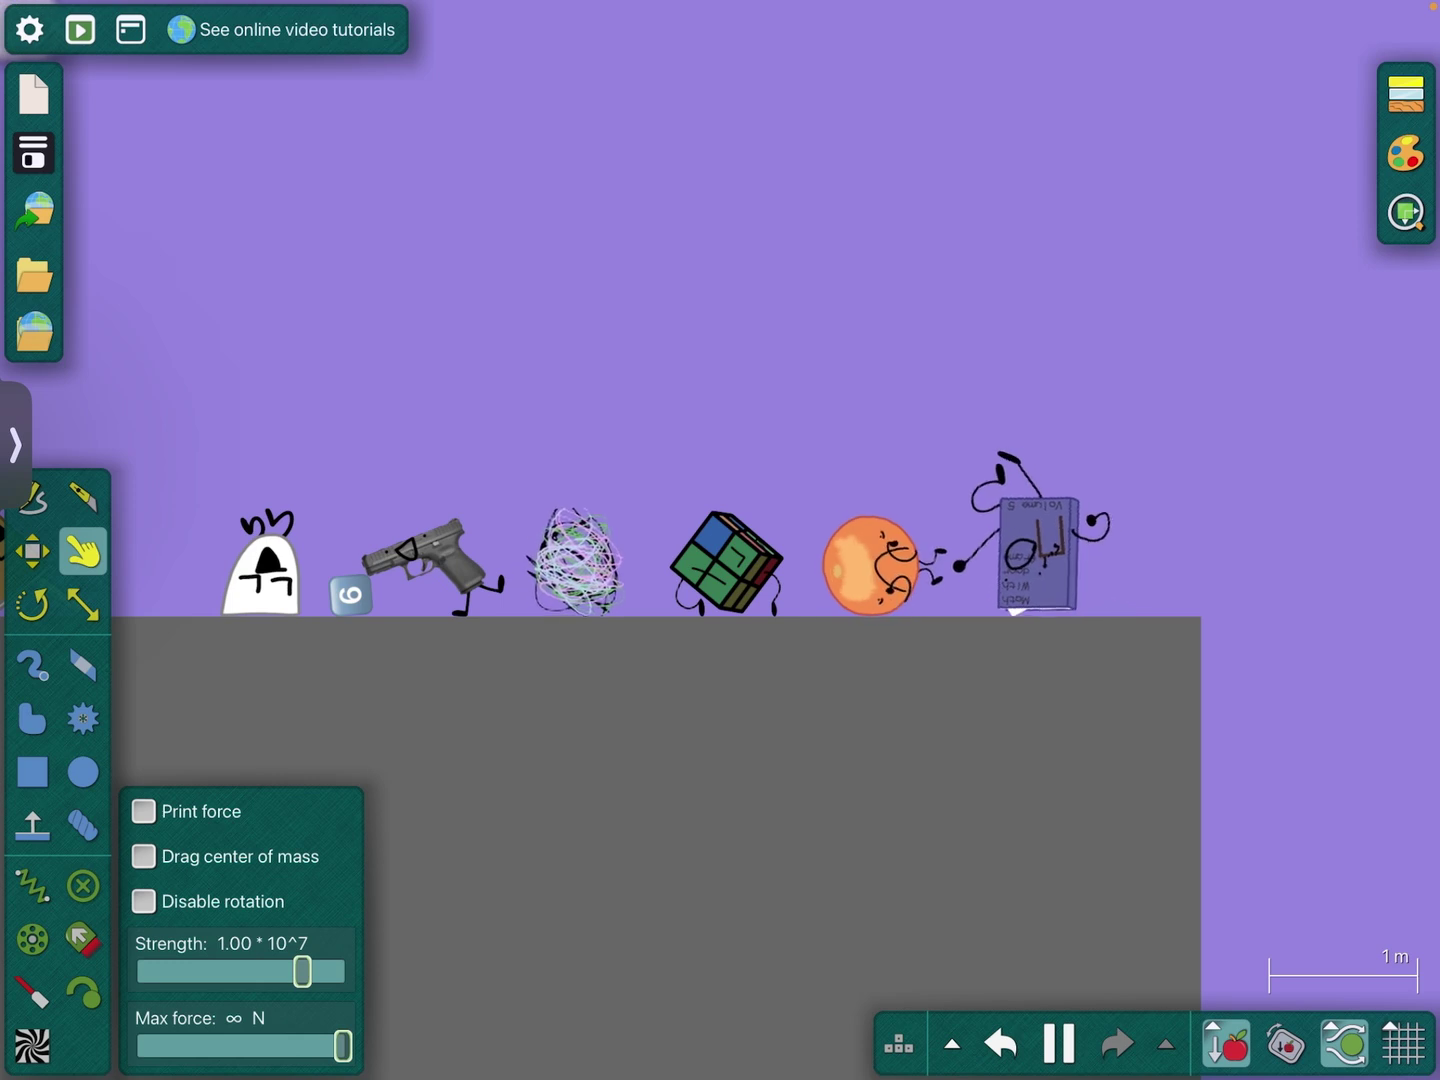
pyautogui.scroll(-3, 674, 311)
pyautogui.click(32, 551)
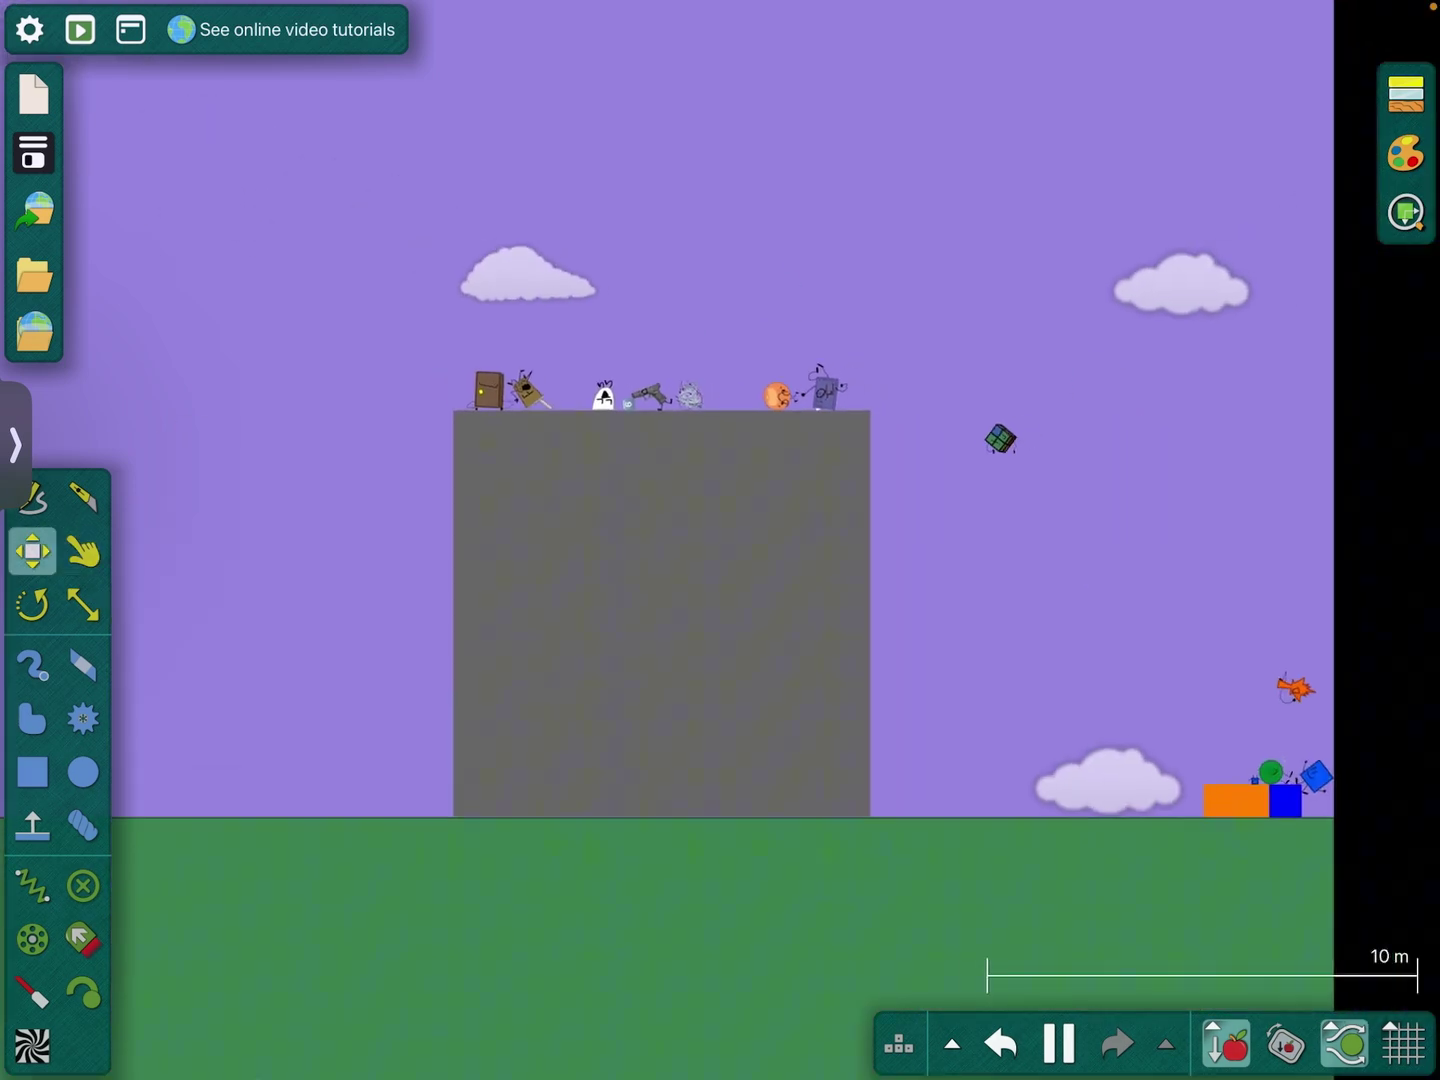
pyautogui.scroll(3, 1191, 793)
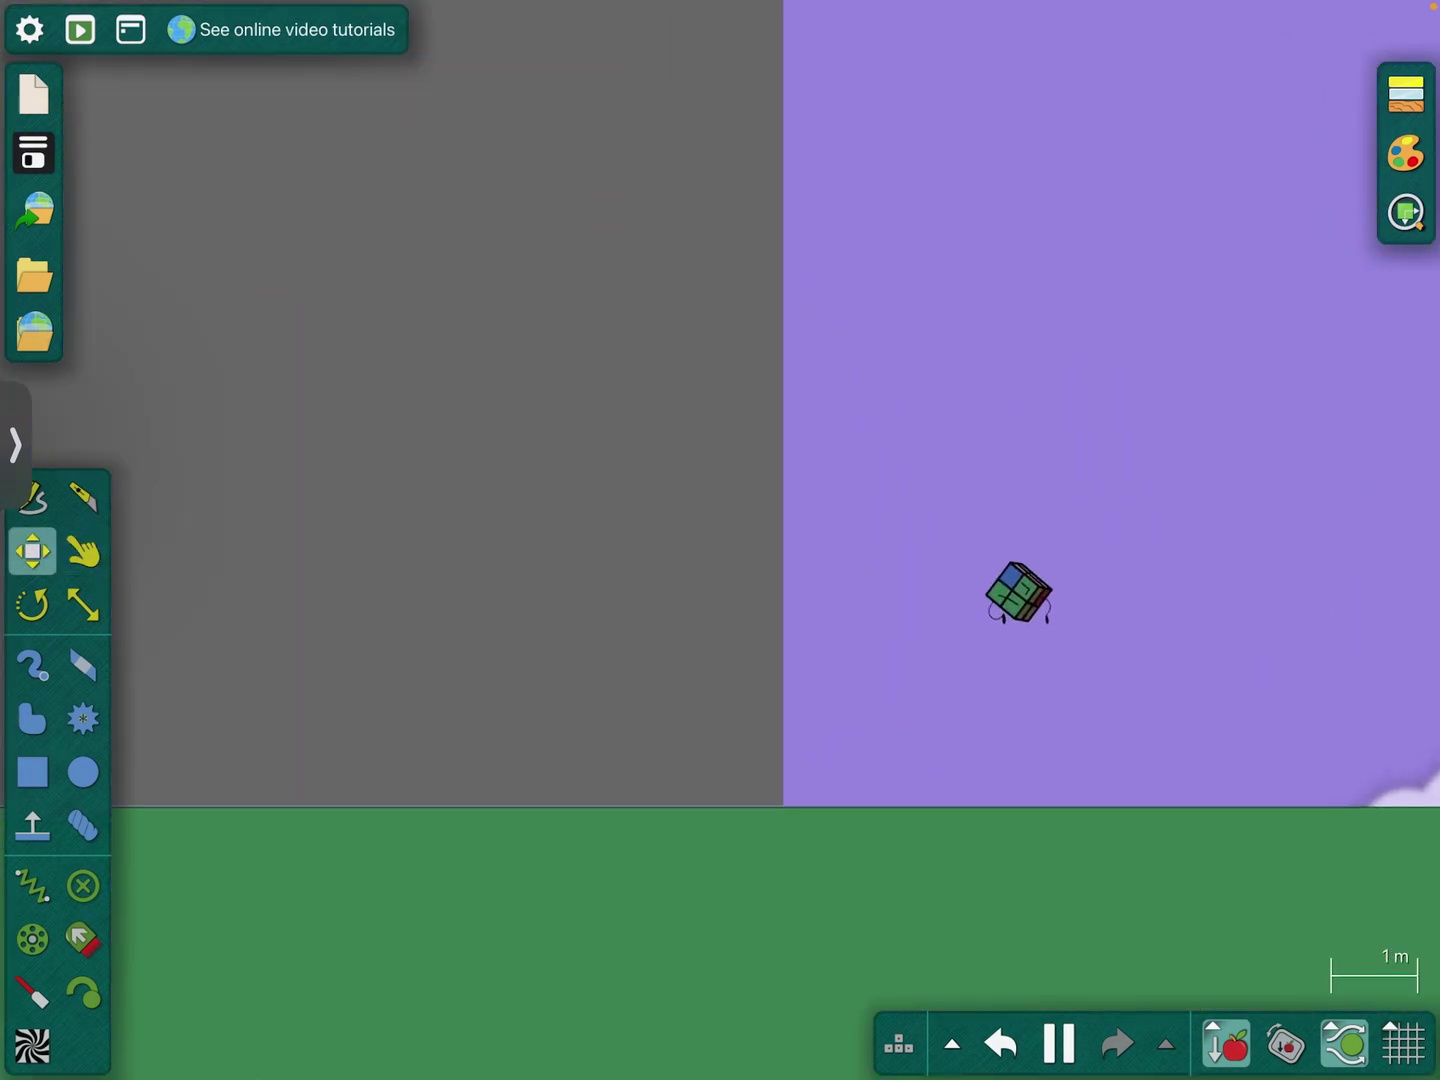
pyautogui.scroll(-2, 720, 540)
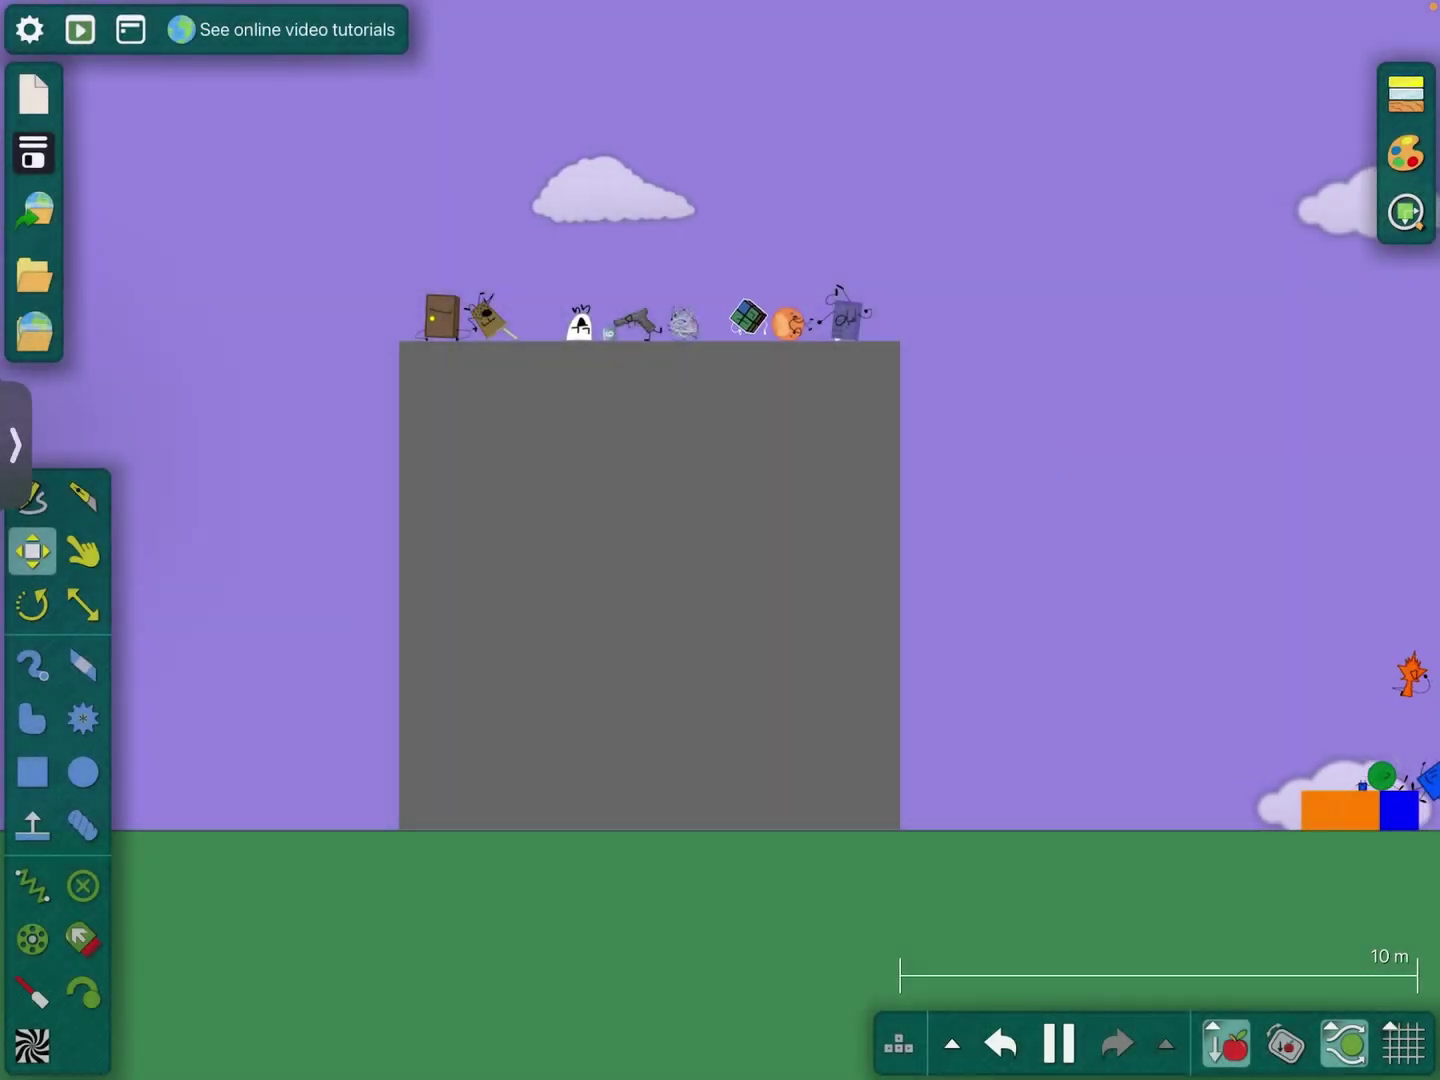
pyautogui.scroll(3, 202, 184)
pyautogui.scroll(3, 716, 455)
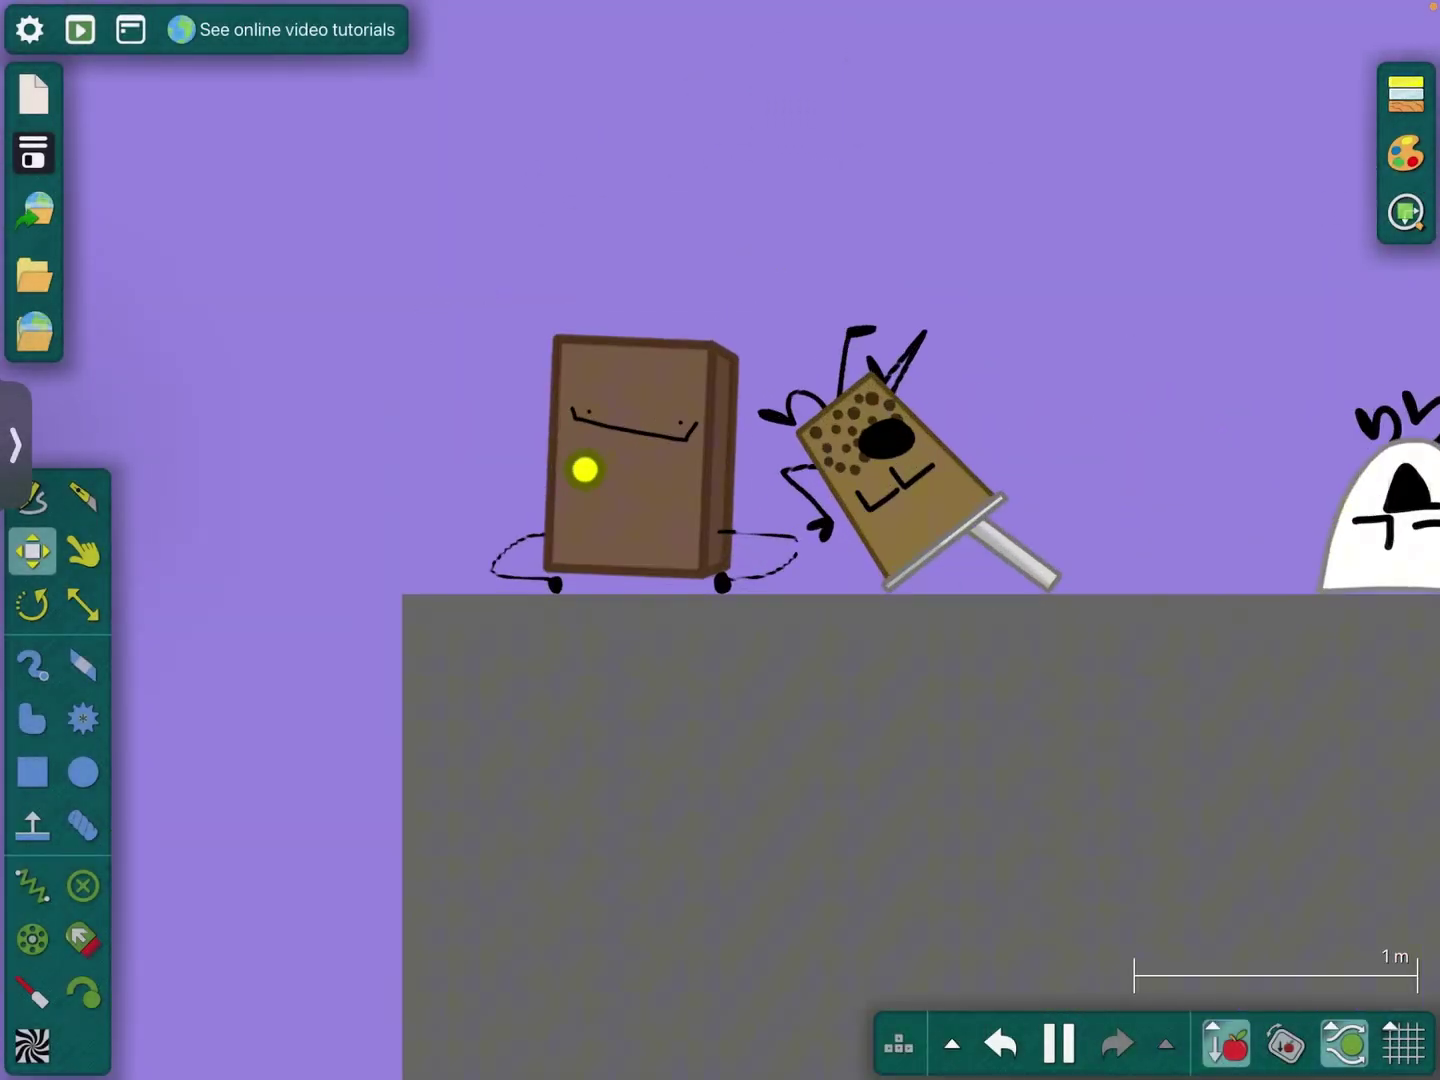
pyautogui.click(82, 551)
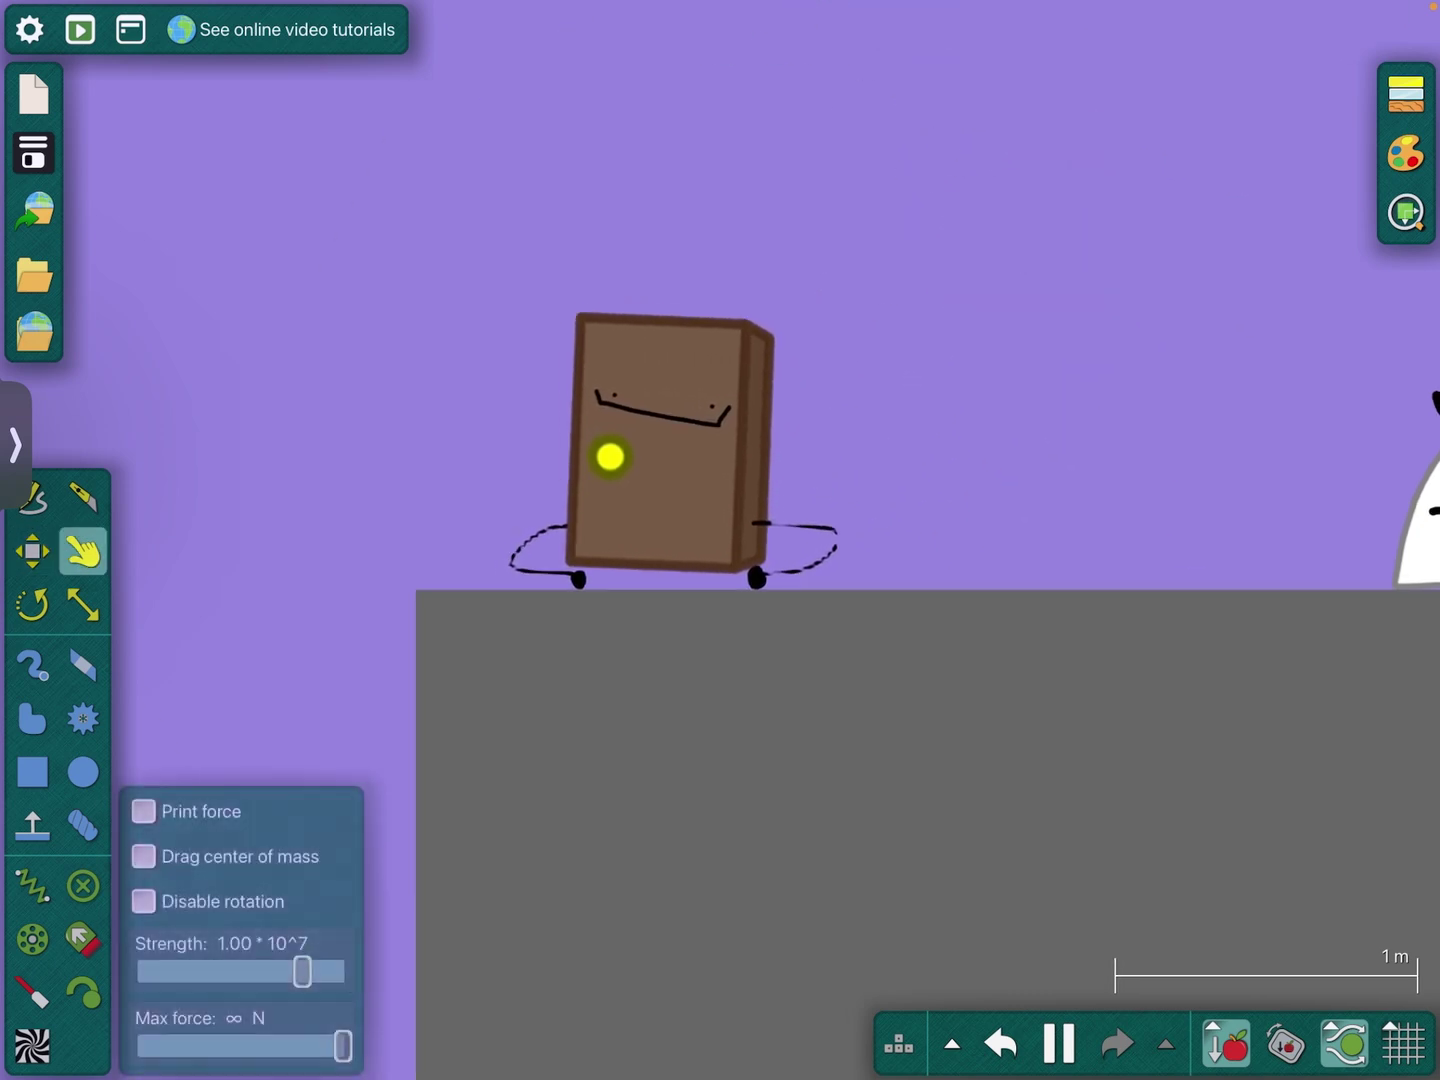
pyautogui.scroll(-5, 1098, 429)
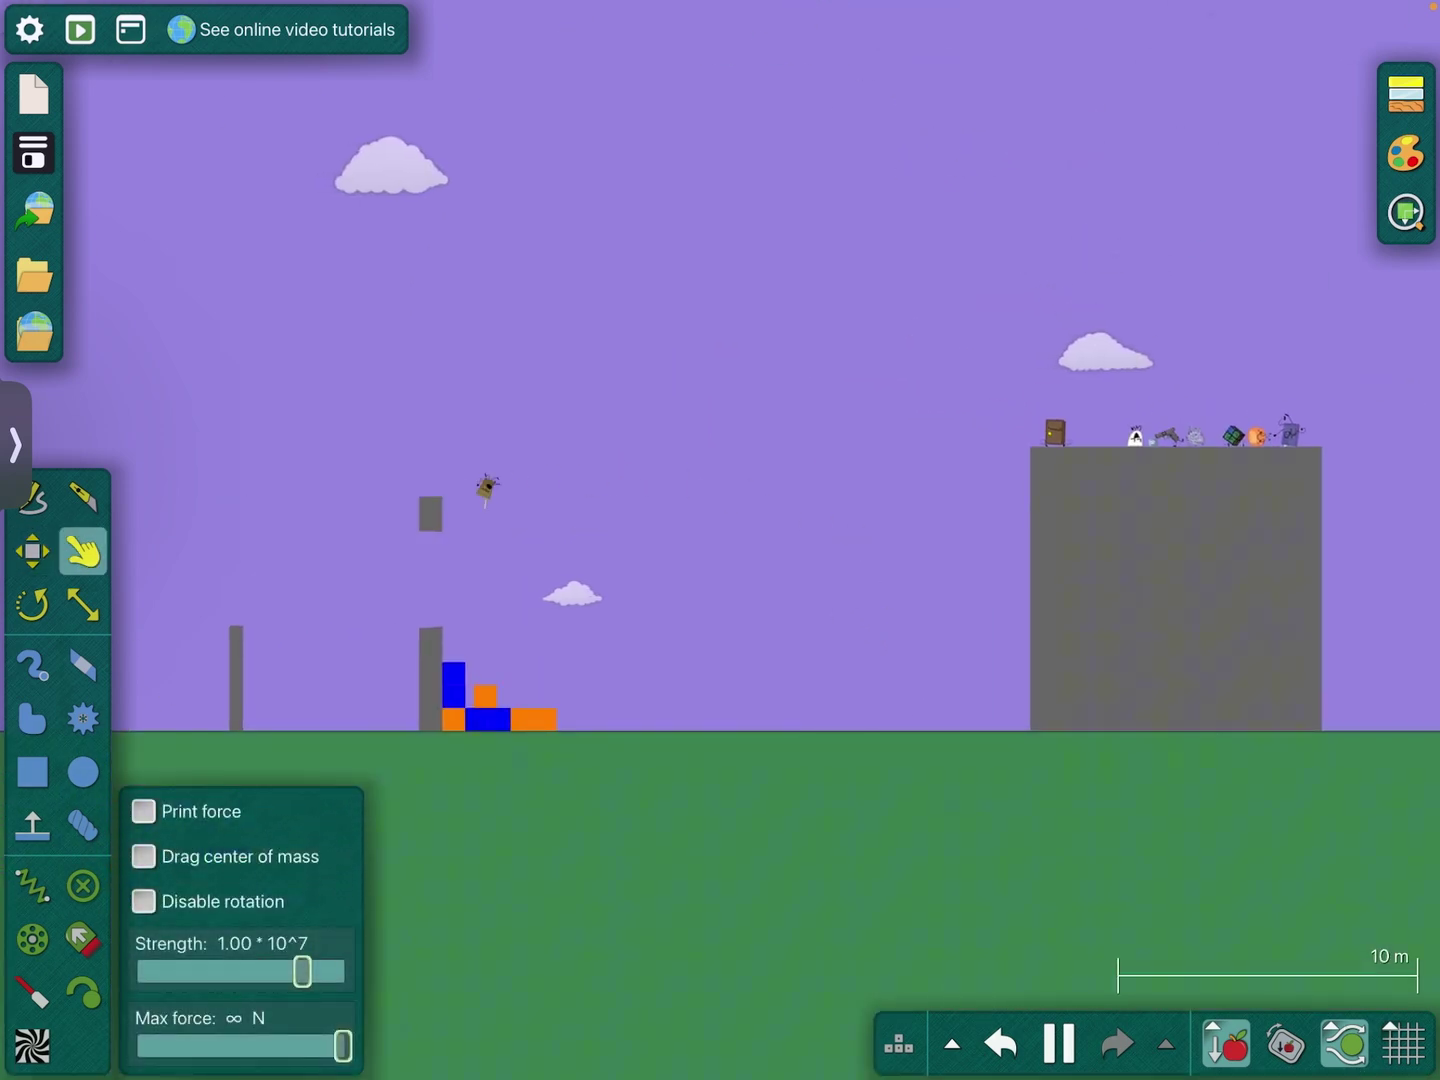
pyautogui.scroll(2, 1194, 432)
pyautogui.scroll(3, 1194, 432)
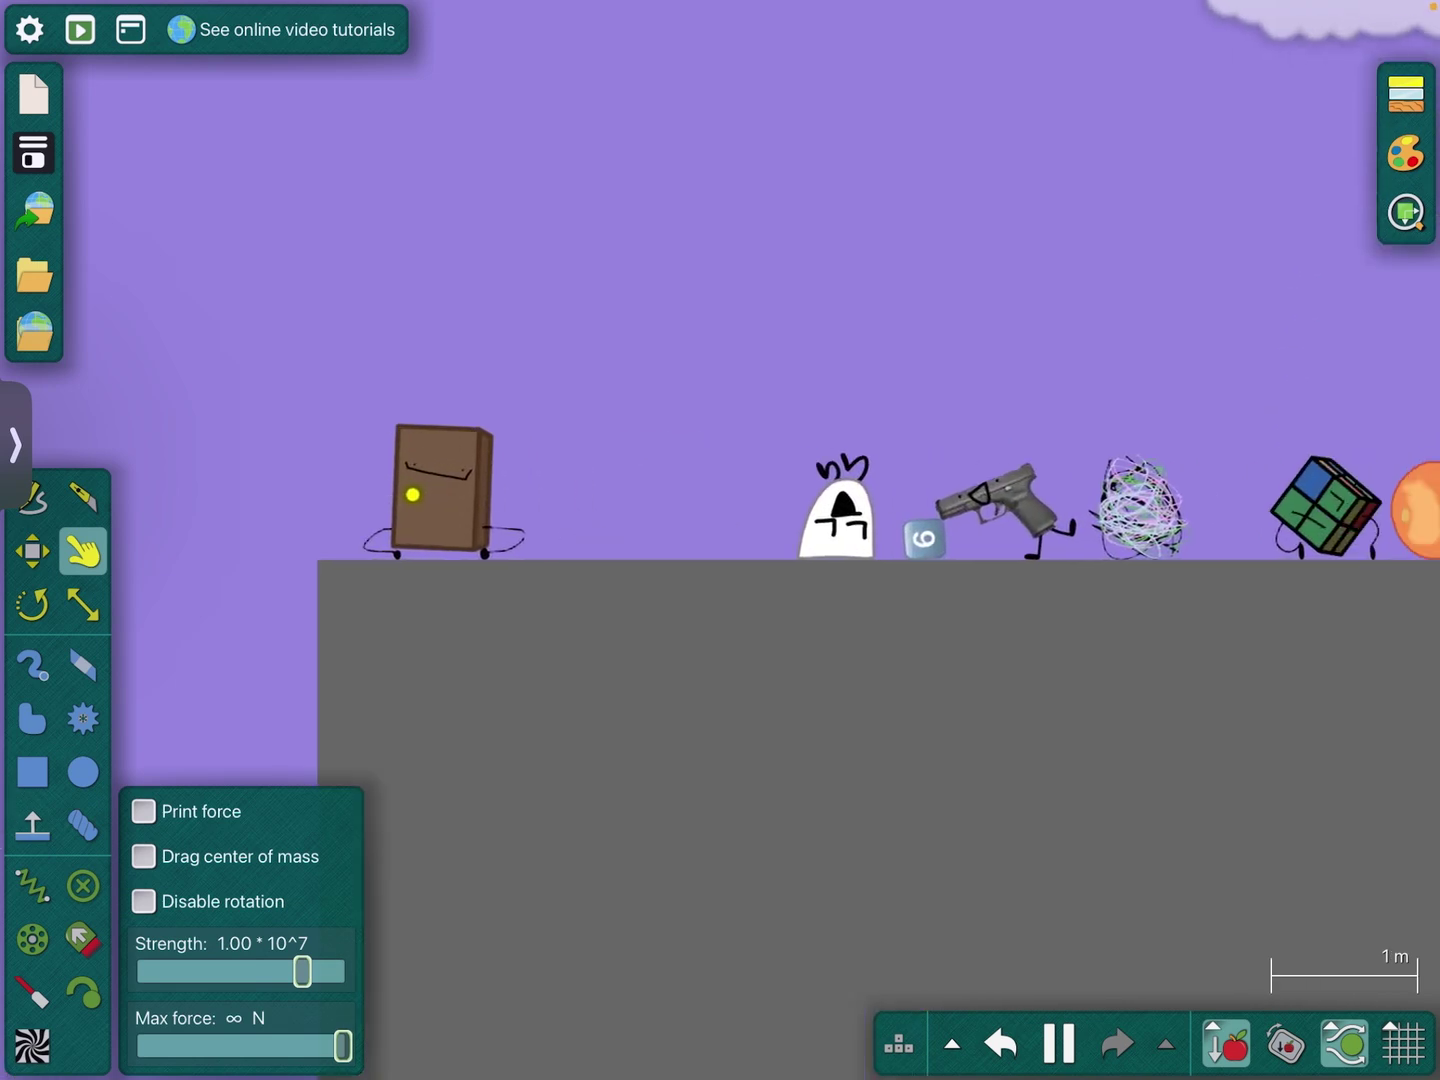
pyautogui.scroll(2, 1193, 432)
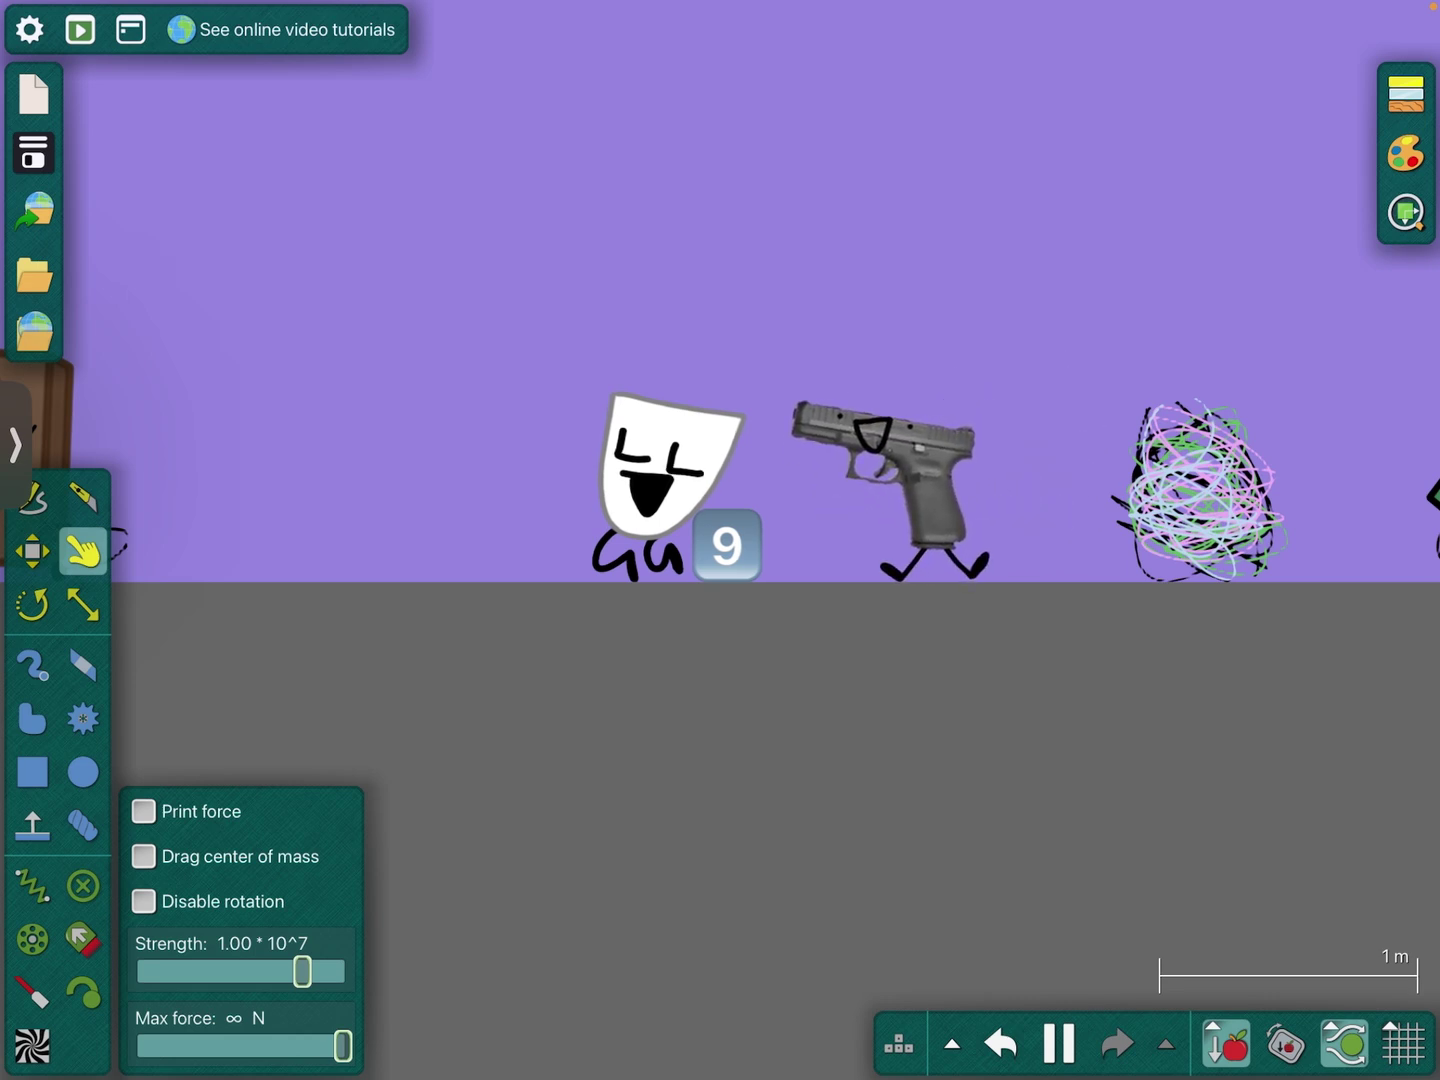
pyautogui.scroll(-5, 720, 540)
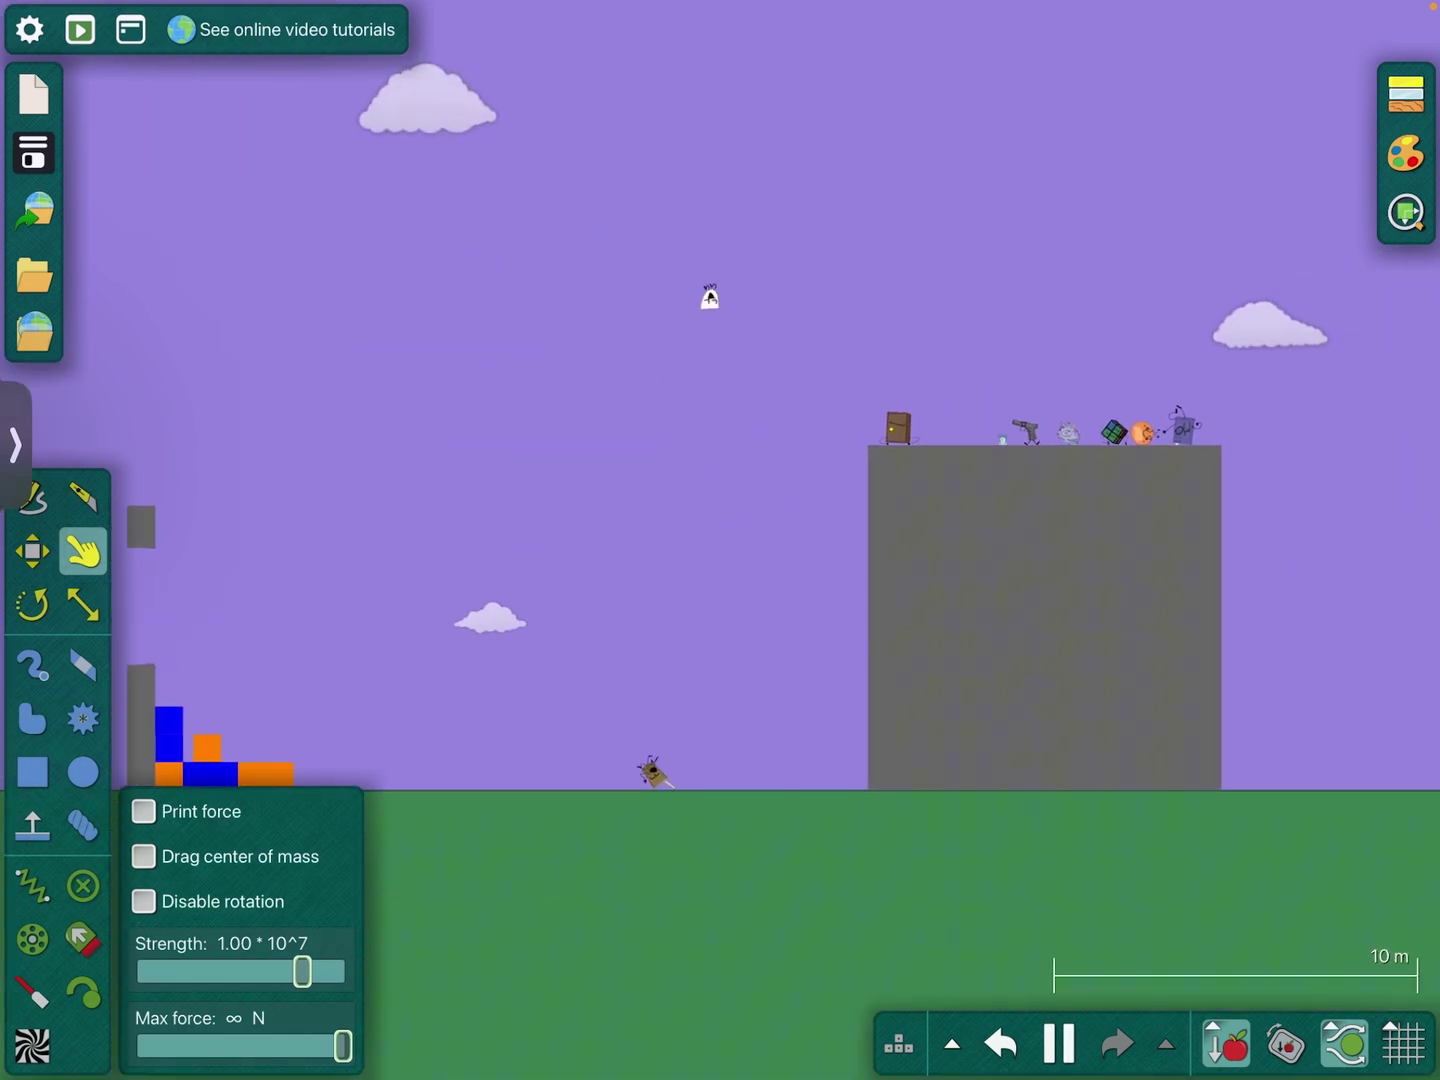
pyautogui.scroll(3, 721, 540)
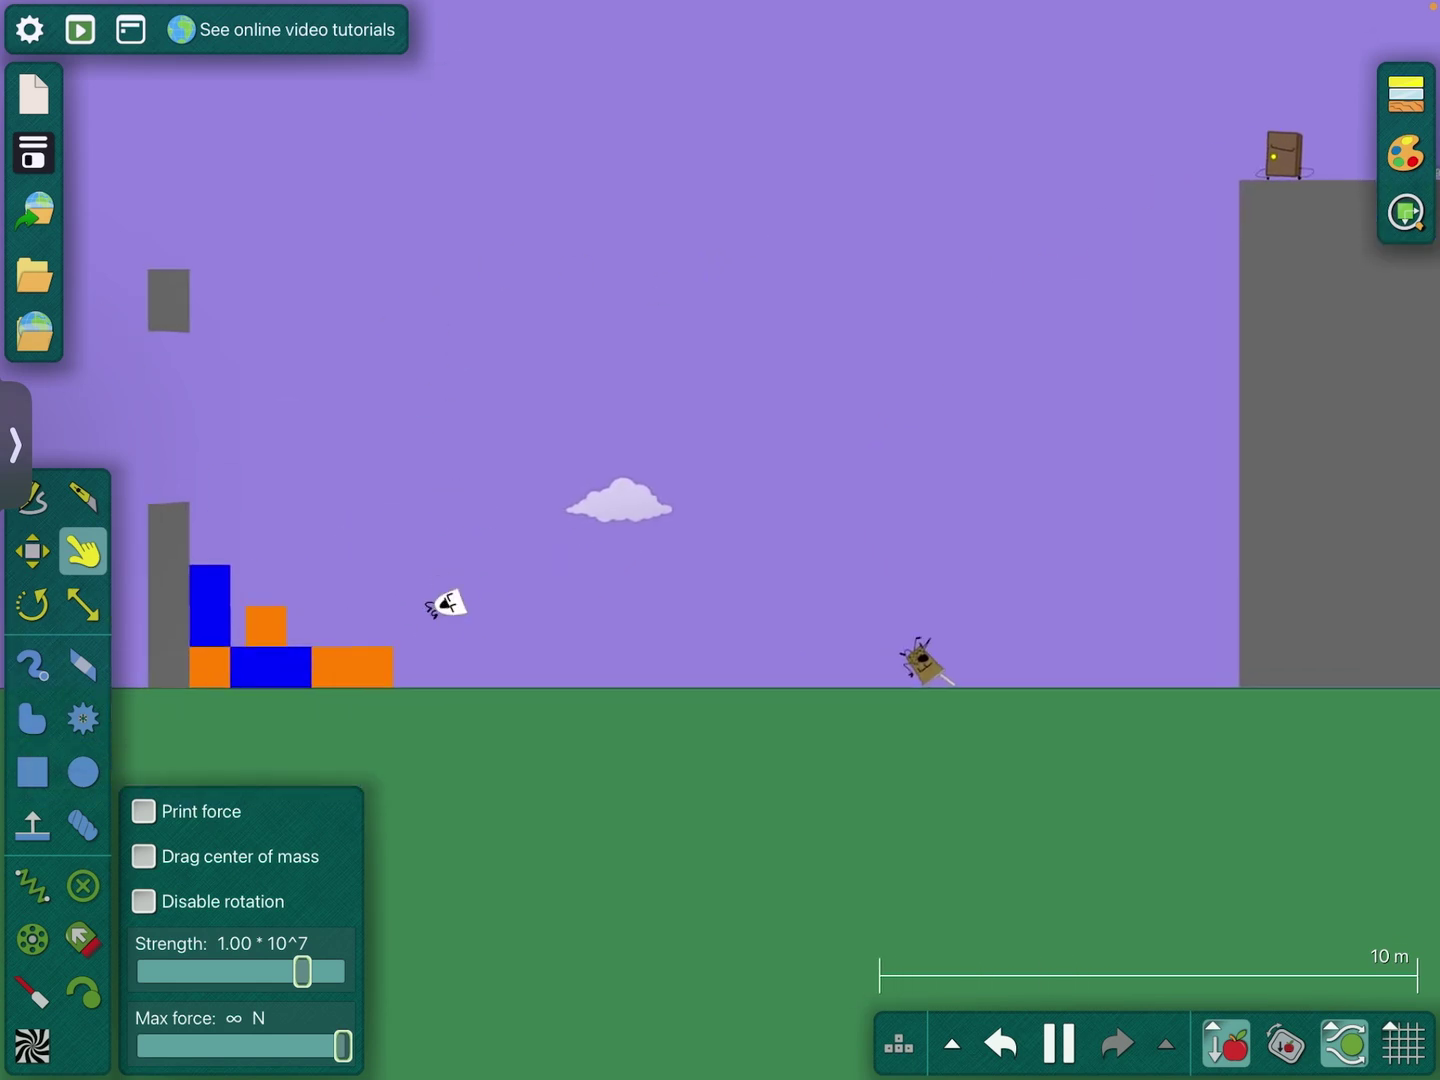
pyautogui.scroll(5, 720, 540)
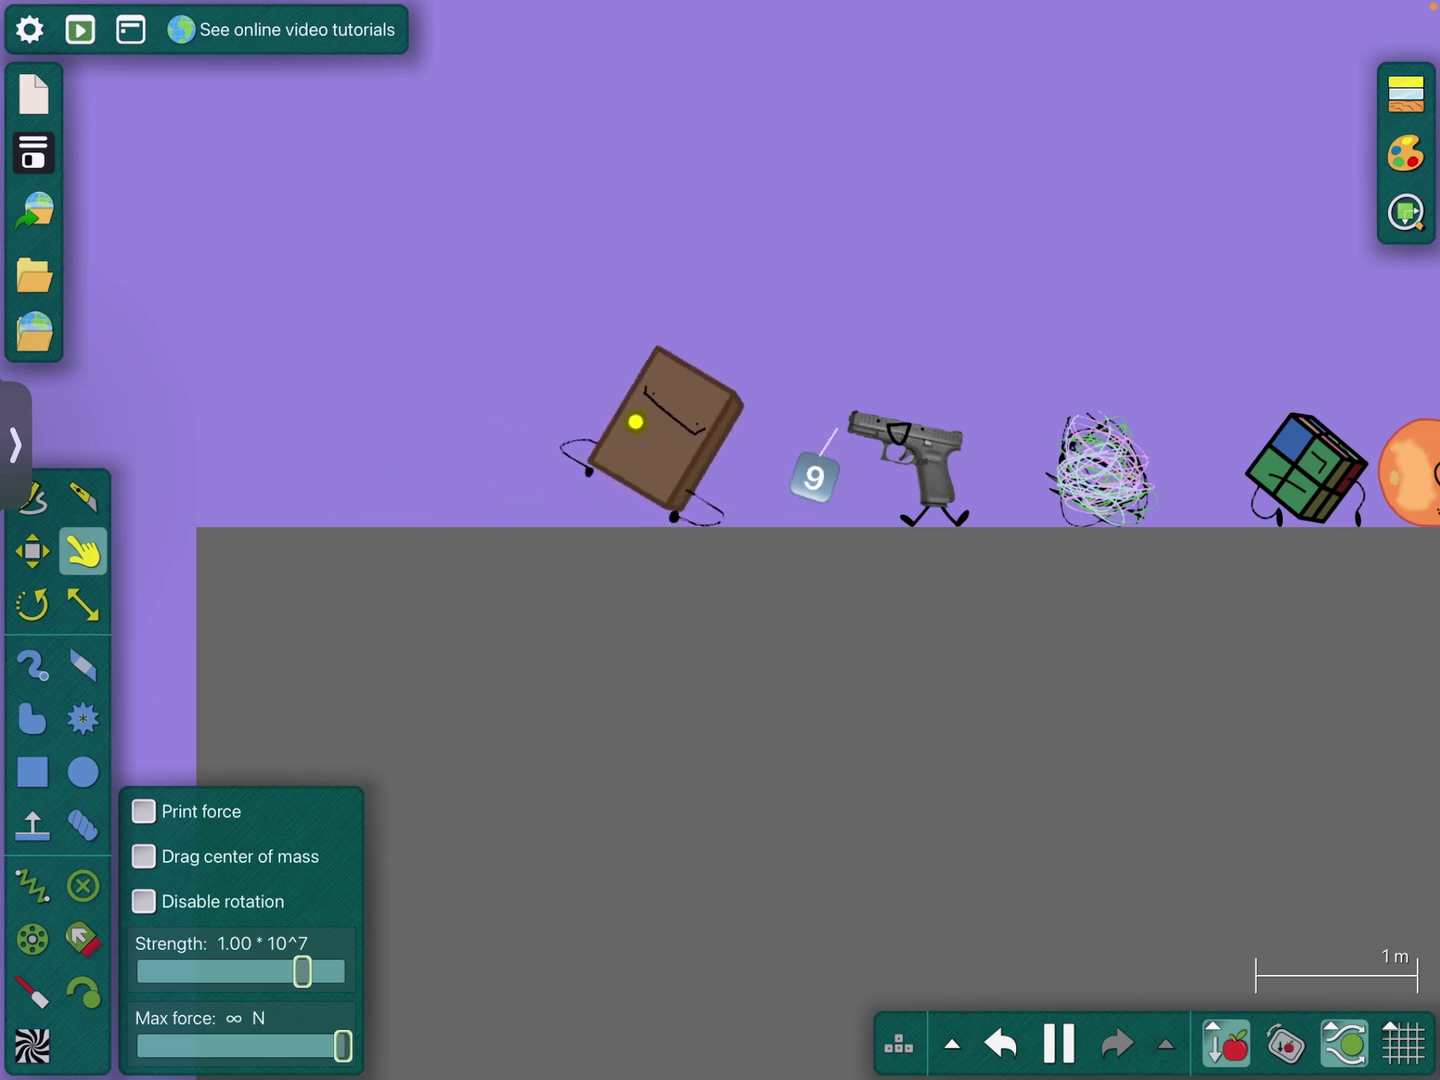
pyautogui.scroll(-3, 804, 349)
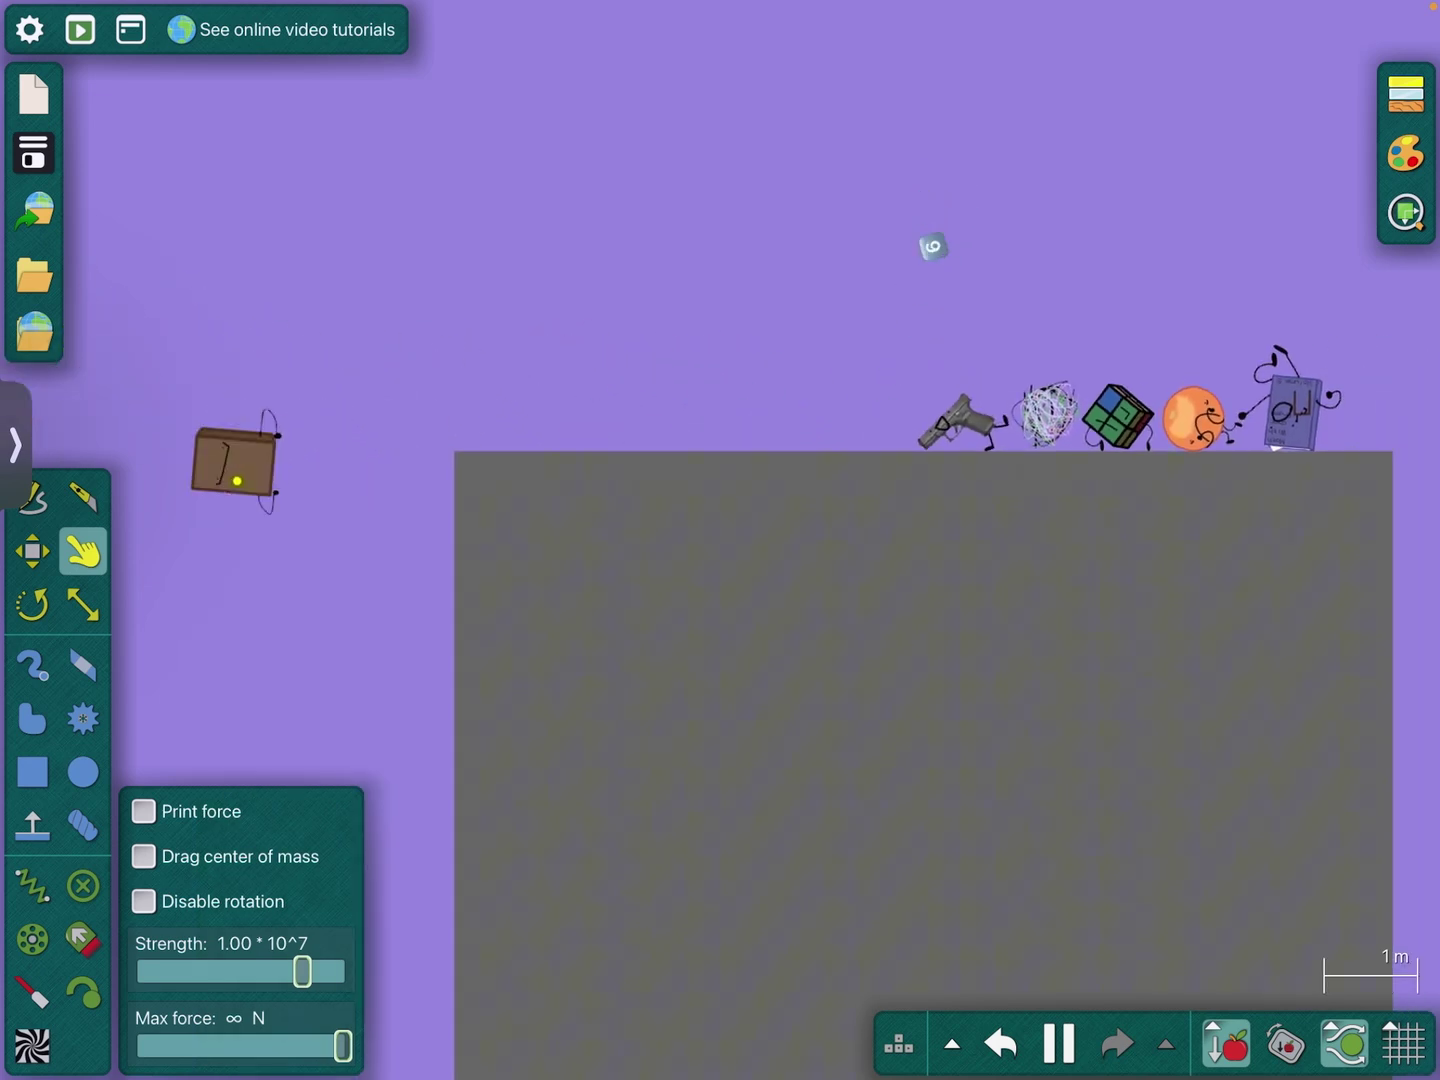
pyautogui.scroll(-1, 922, 427)
pyautogui.scroll(3, 787, 450)
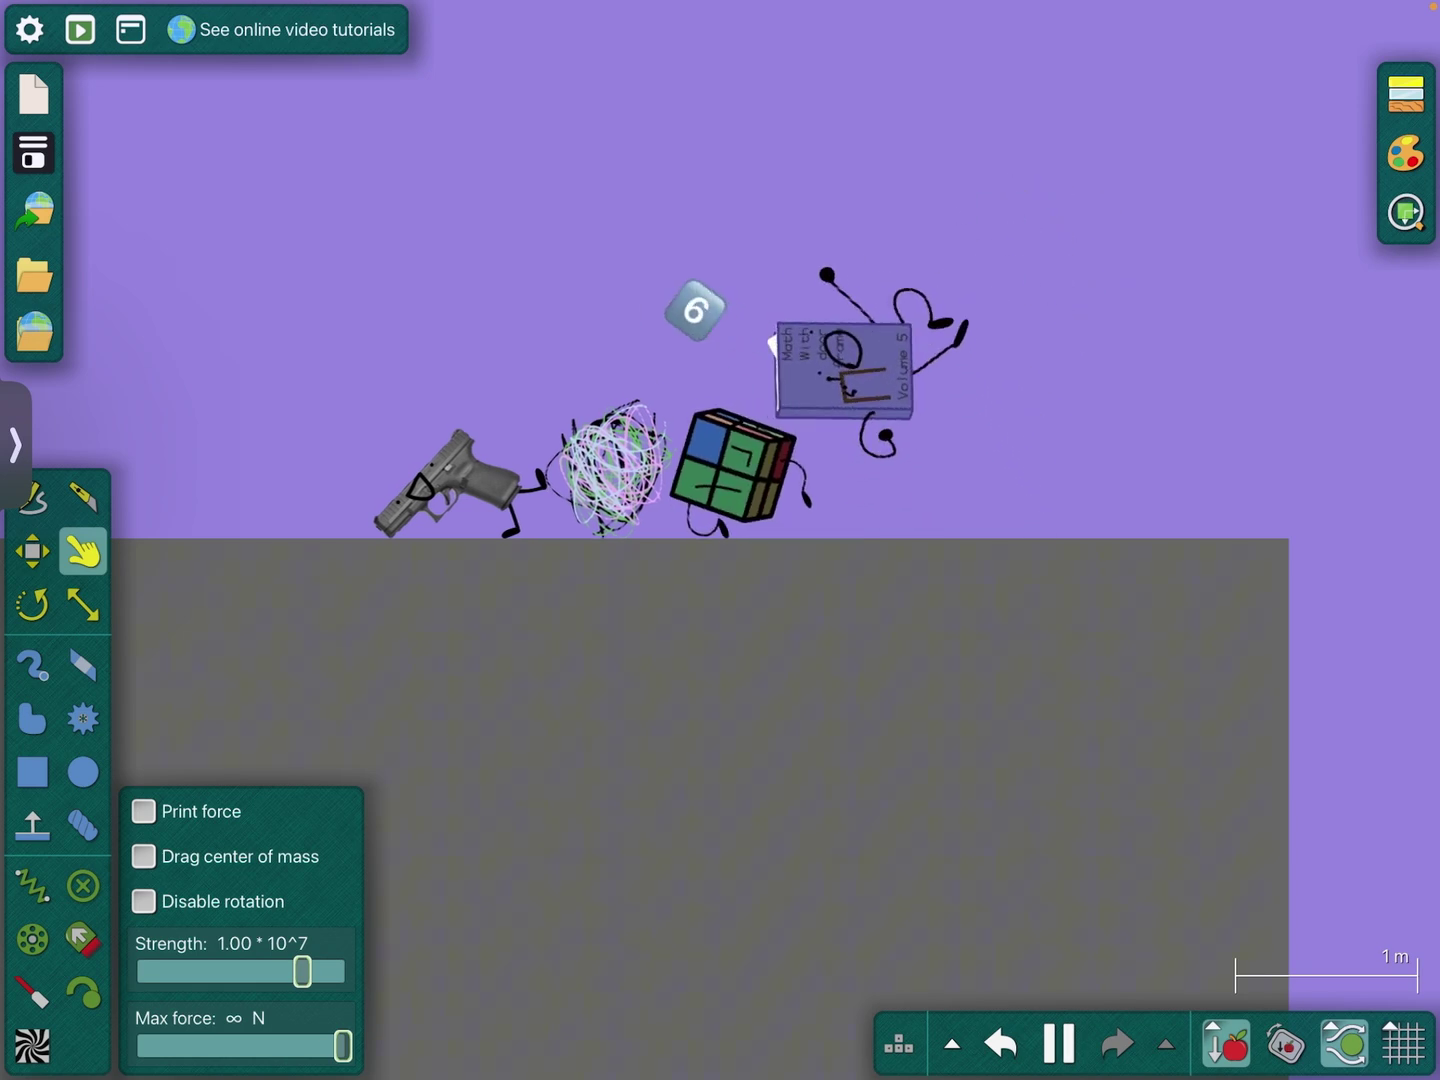
pyautogui.scroll(-2, 732, 478)
pyautogui.scroll(-2, 864, 575)
pyautogui.scroll(-2, 864, 575)
pyautogui.scroll(-1, 864, 575)
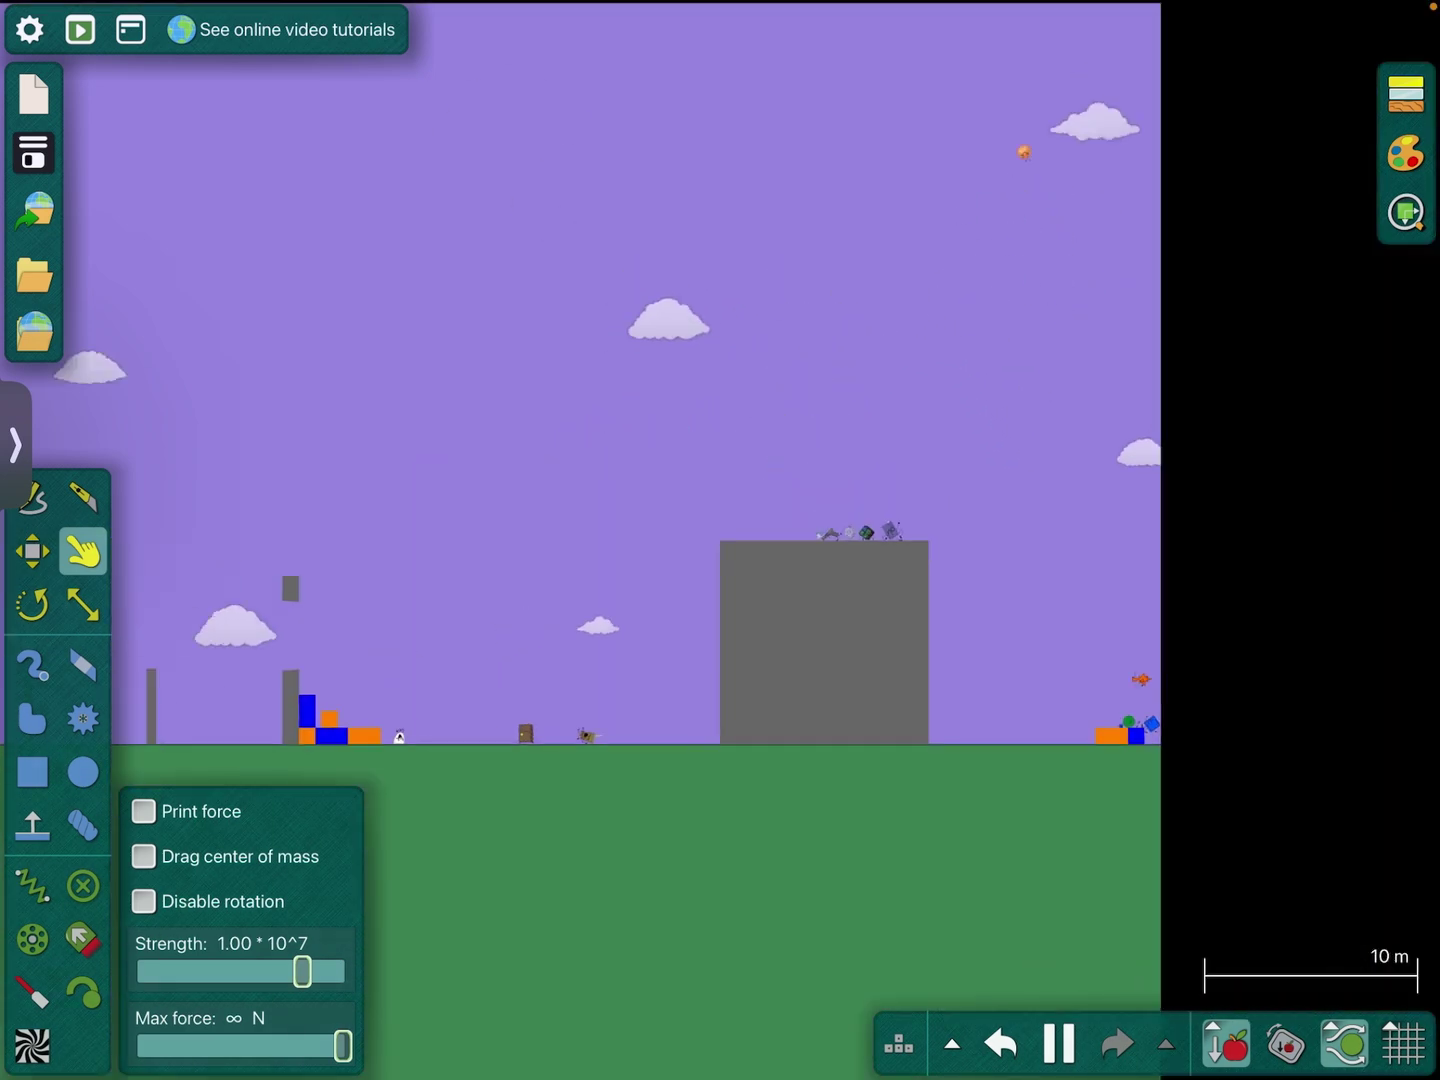
pyautogui.scroll(-1, 864, 575)
pyautogui.scroll(2, 830, 566)
pyautogui.scroll(3, 830, 565)
pyautogui.scroll(1, 830, 565)
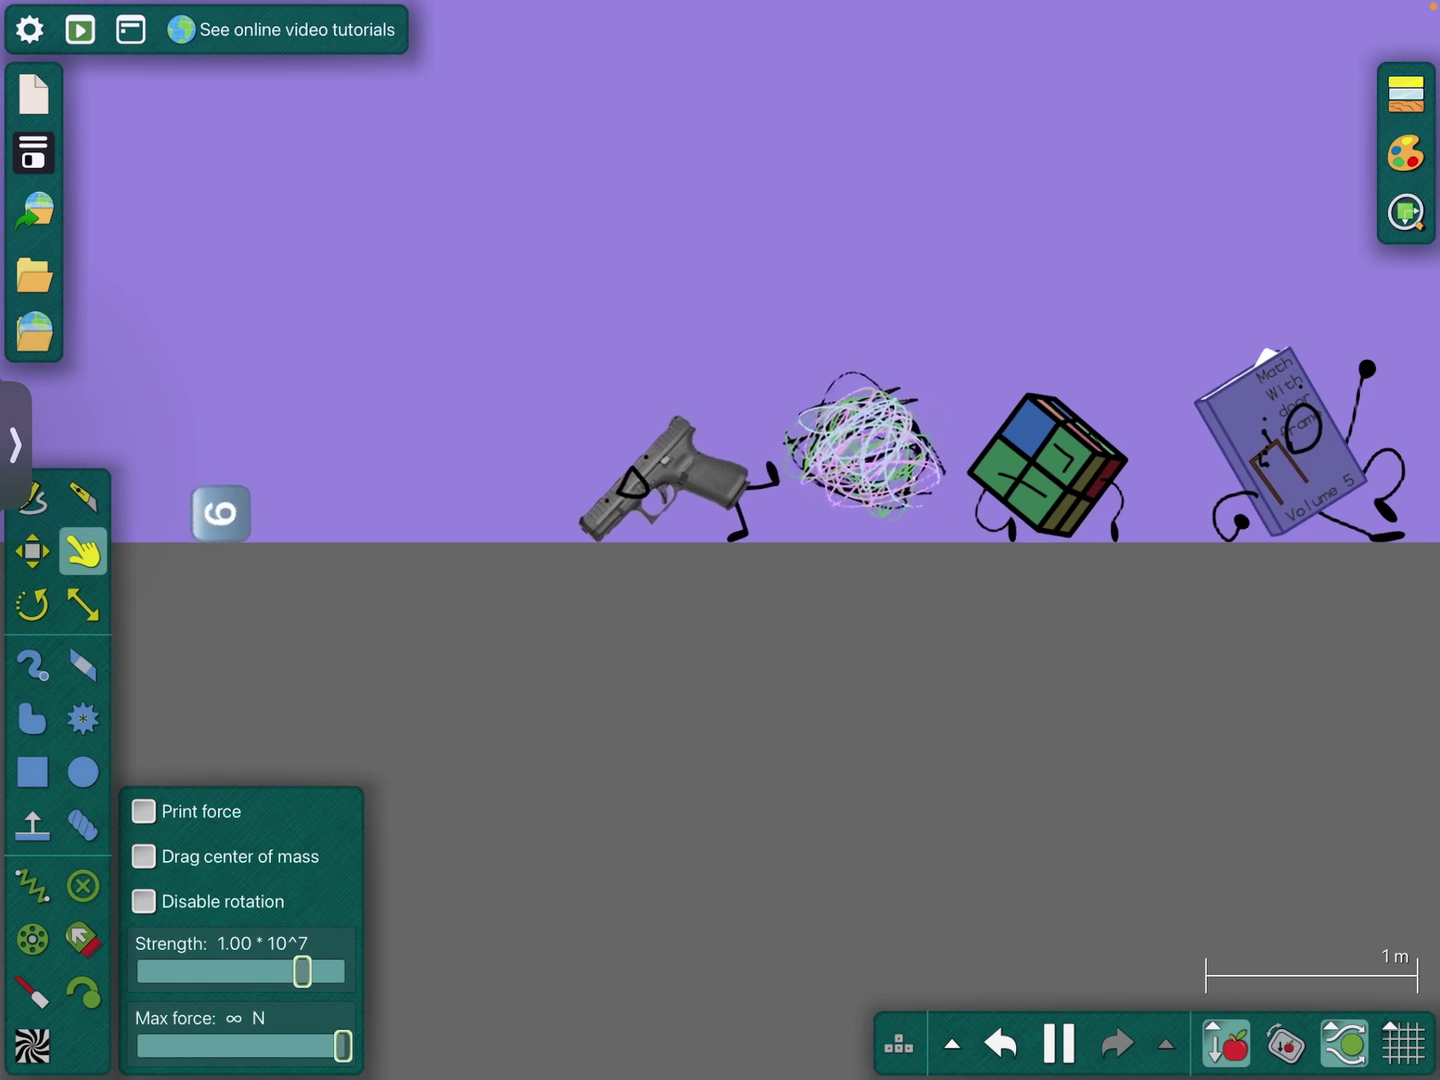
pyautogui.scroll(-1, 1013, 371)
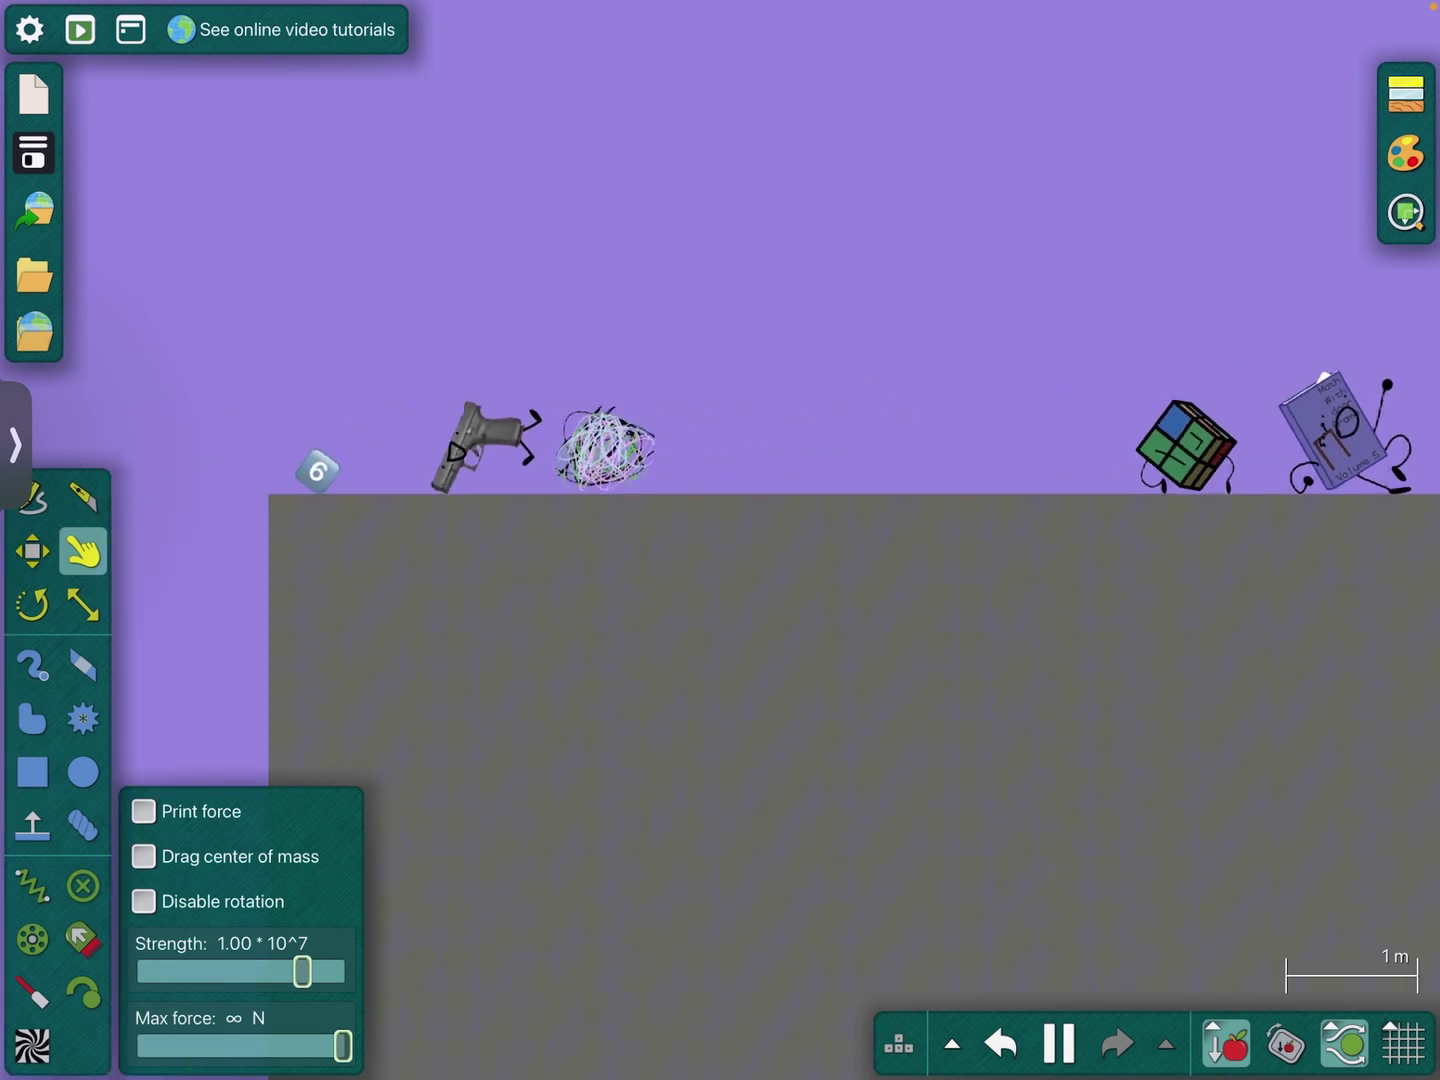
pyautogui.scroll(-1, 1013, 371)
pyautogui.scroll(-2, 1013, 371)
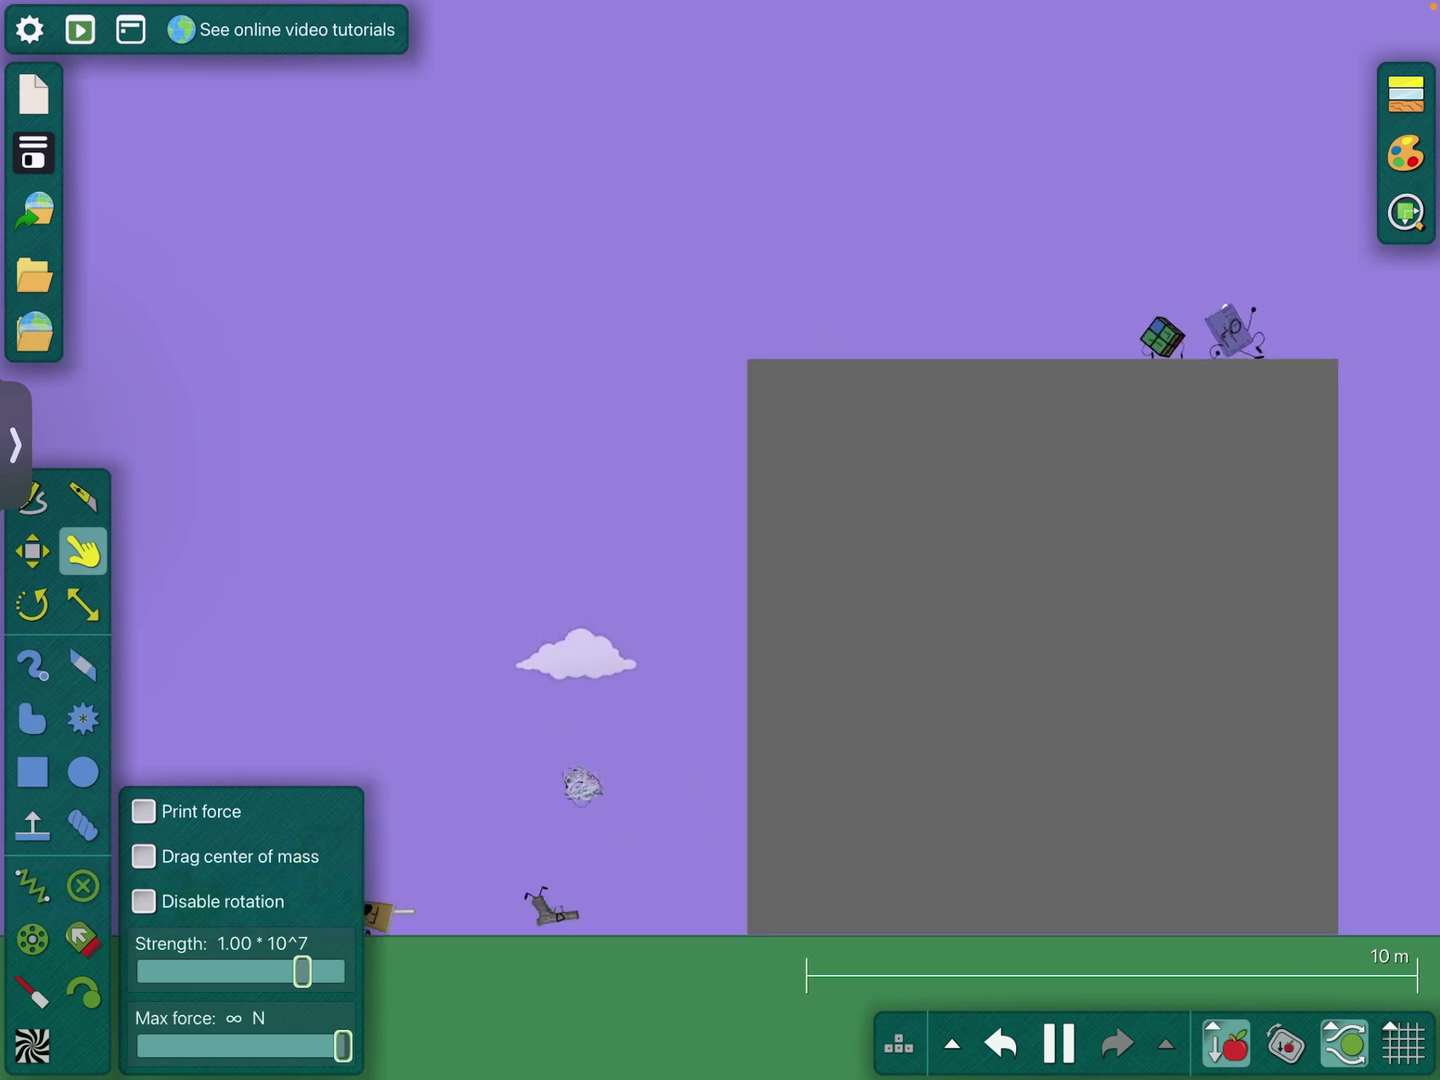
pyautogui.scroll(4, 1316, 282)
pyautogui.scroll(3, 1069, 422)
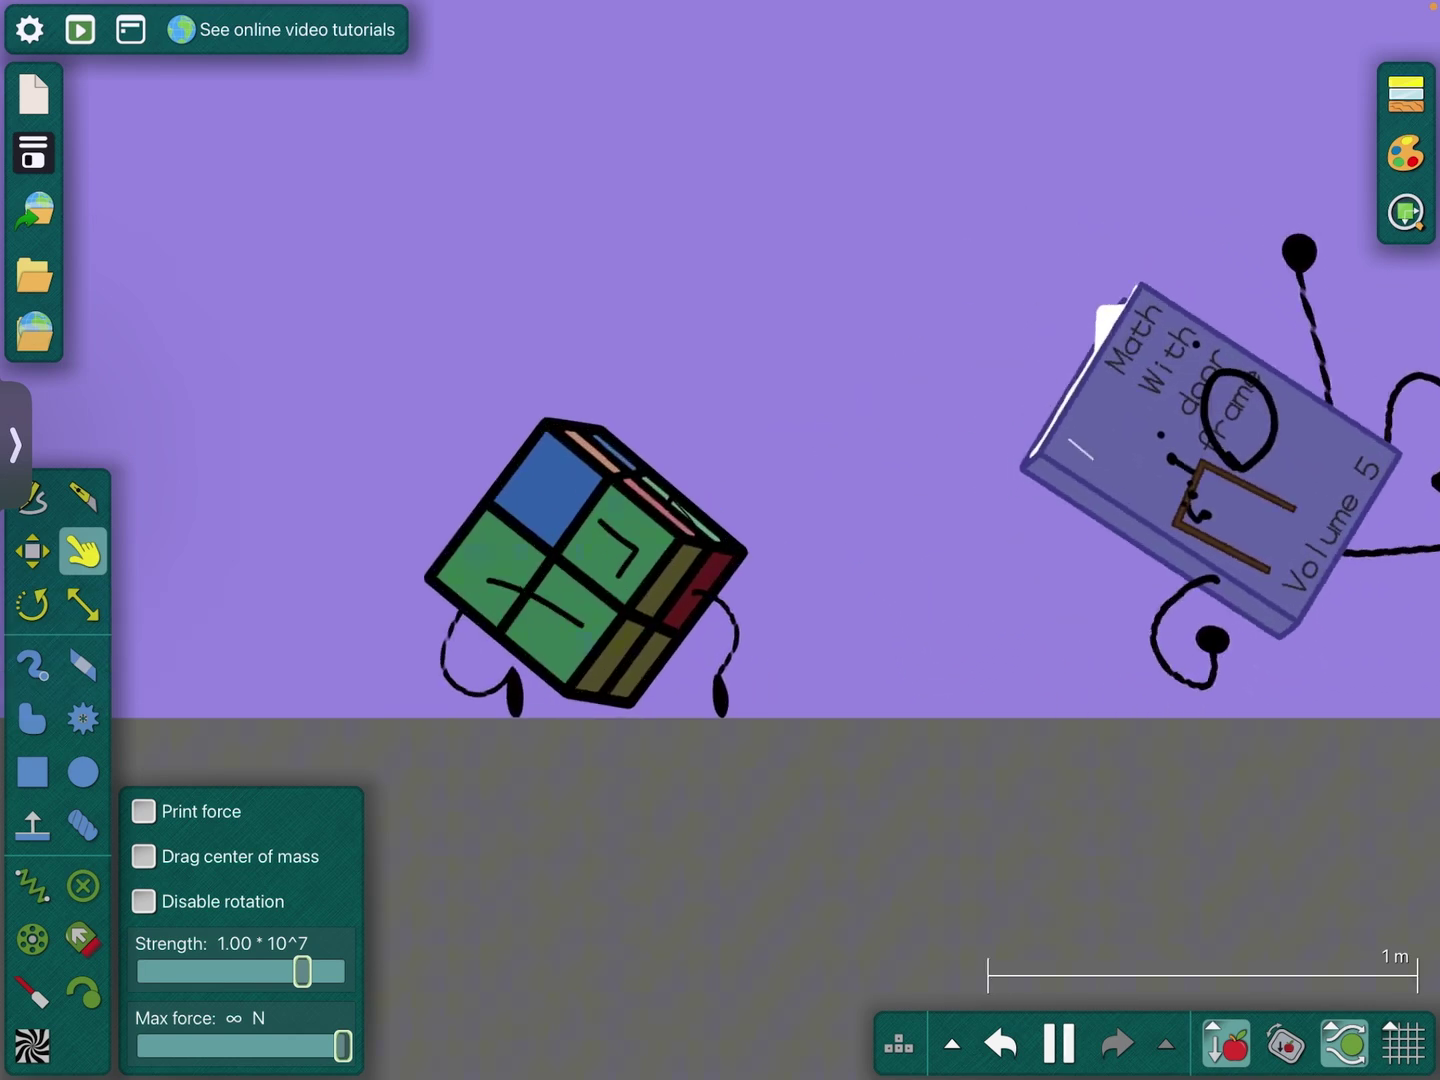
pyautogui.scroll(-4, 855, 383)
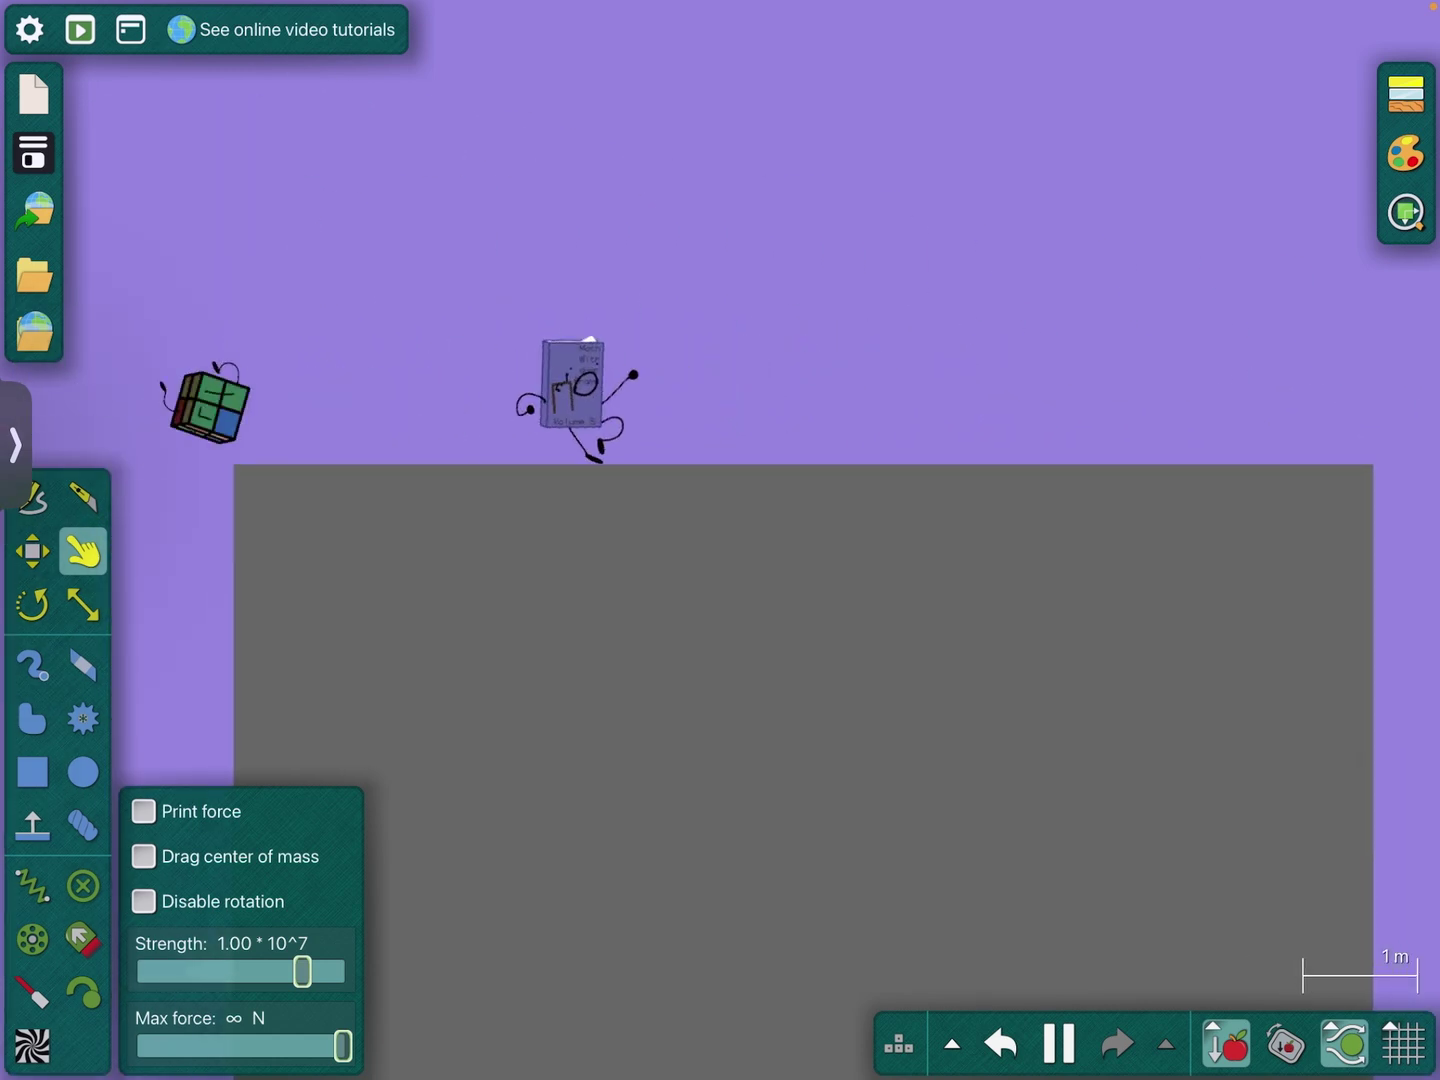
pyautogui.scroll(-5, 938, 311)
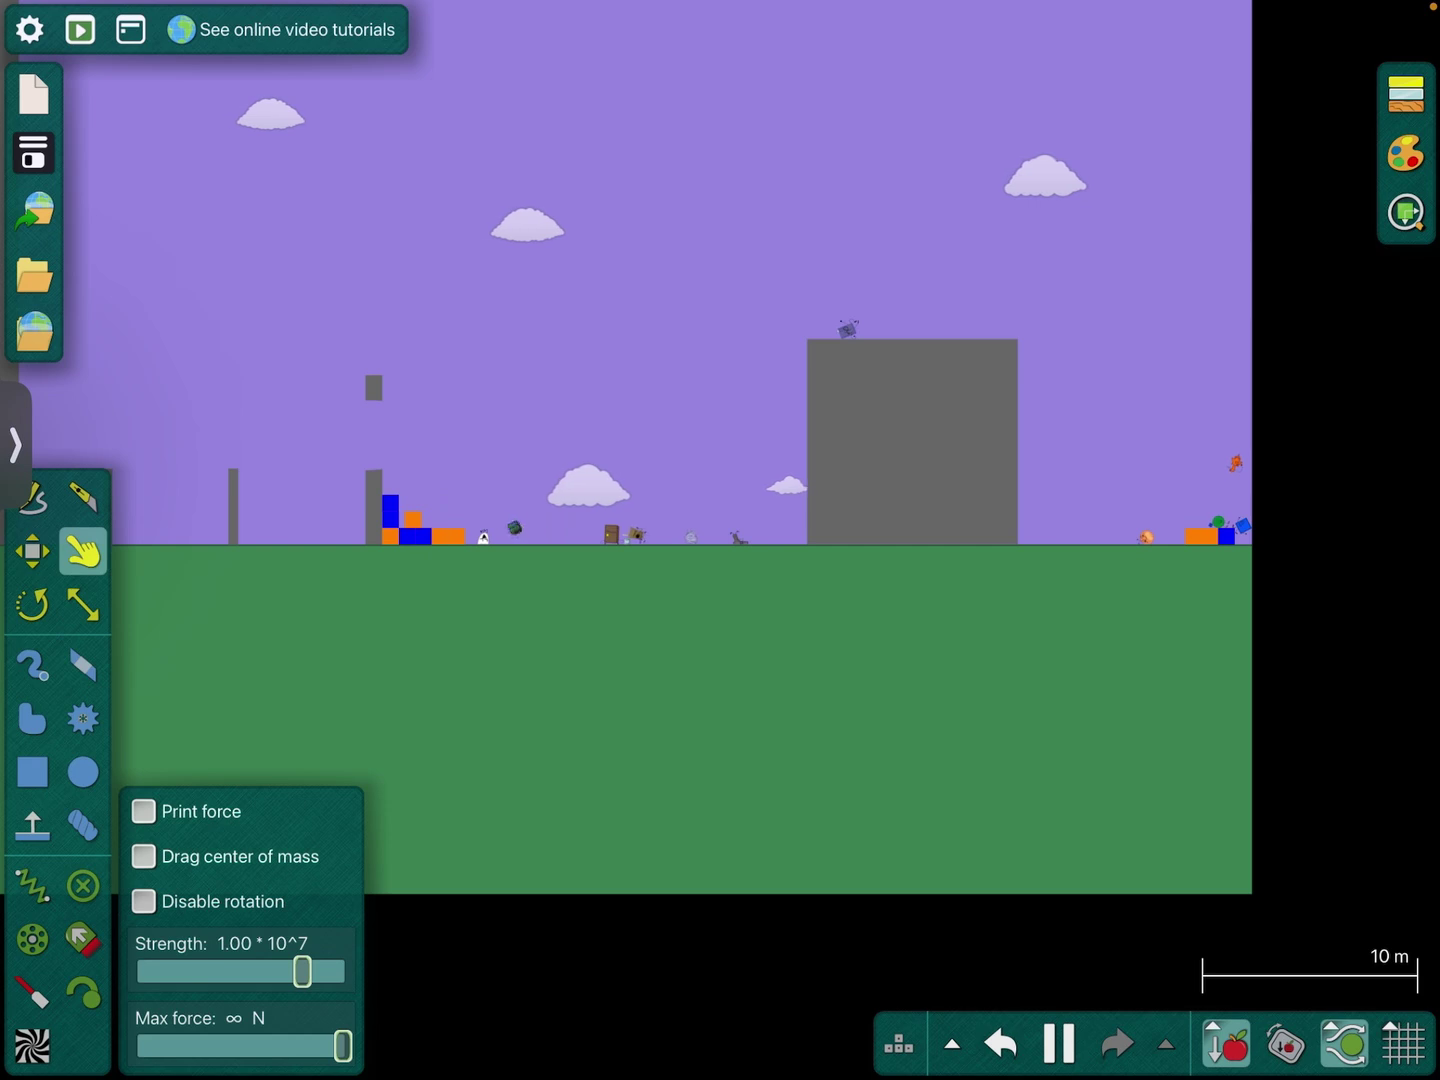
pyautogui.scroll(5, 875, 339)
# Shift the orange-and-blue block group left beside the Math Book, then resume grabbing characters.
pyautogui.rightClick(788, 304)
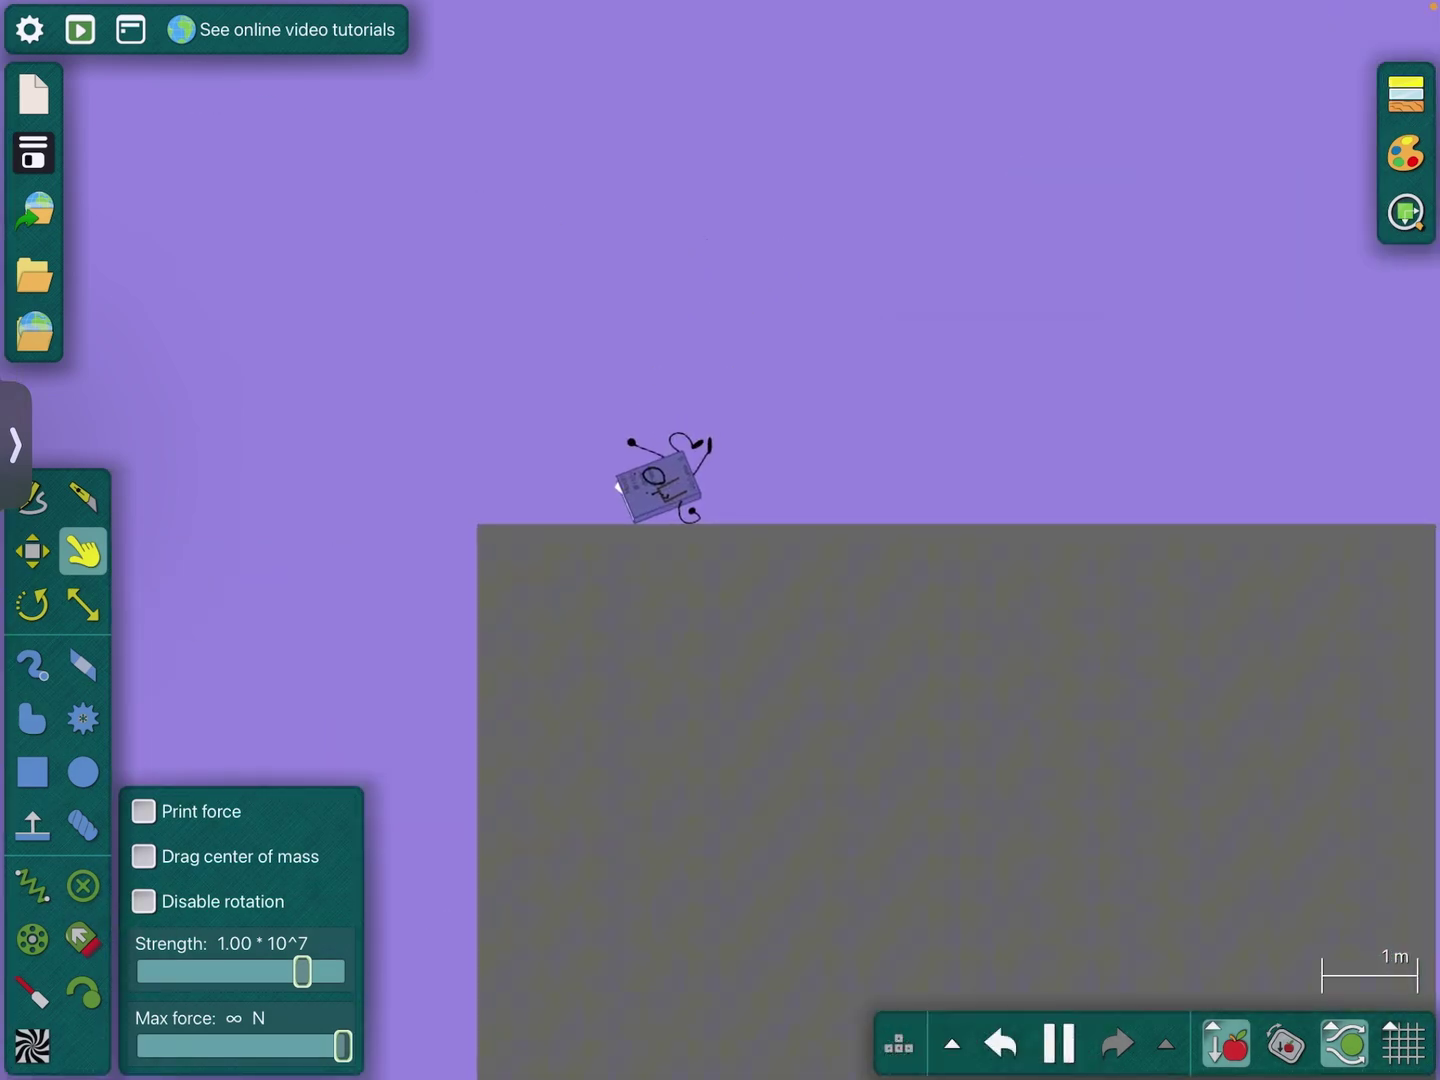
pyautogui.scroll(-5, 934, 450)
pyautogui.scroll(2, 934, 450)
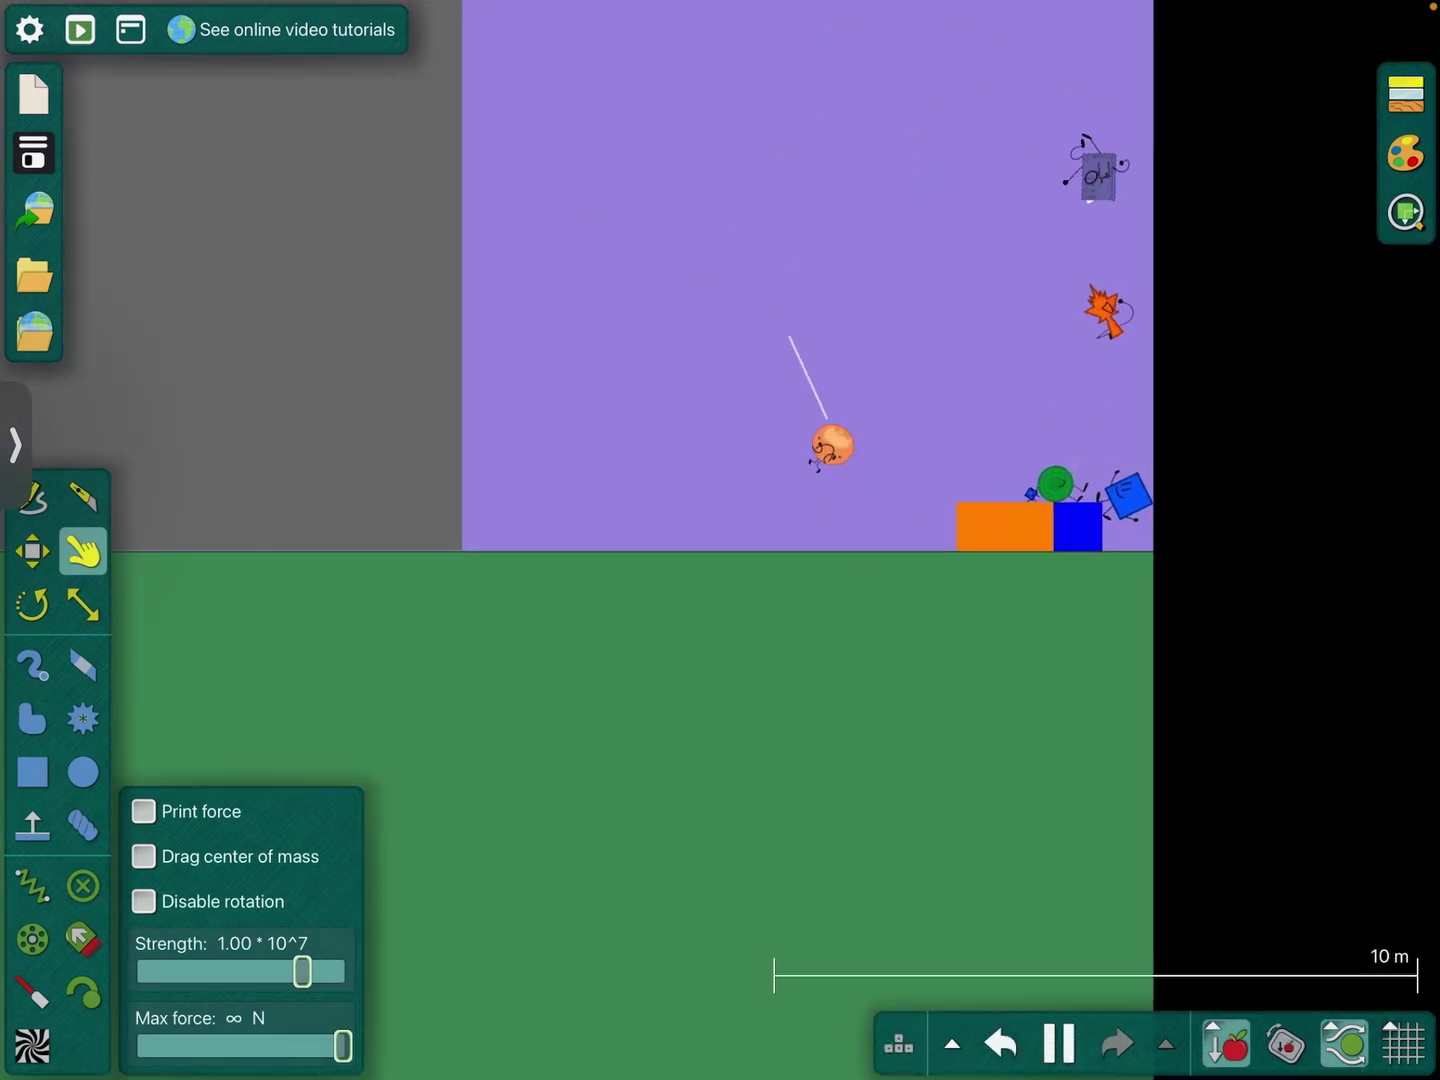
pyautogui.scroll(-2, 934, 450)
pyautogui.scroll(-1, 1333, 772)
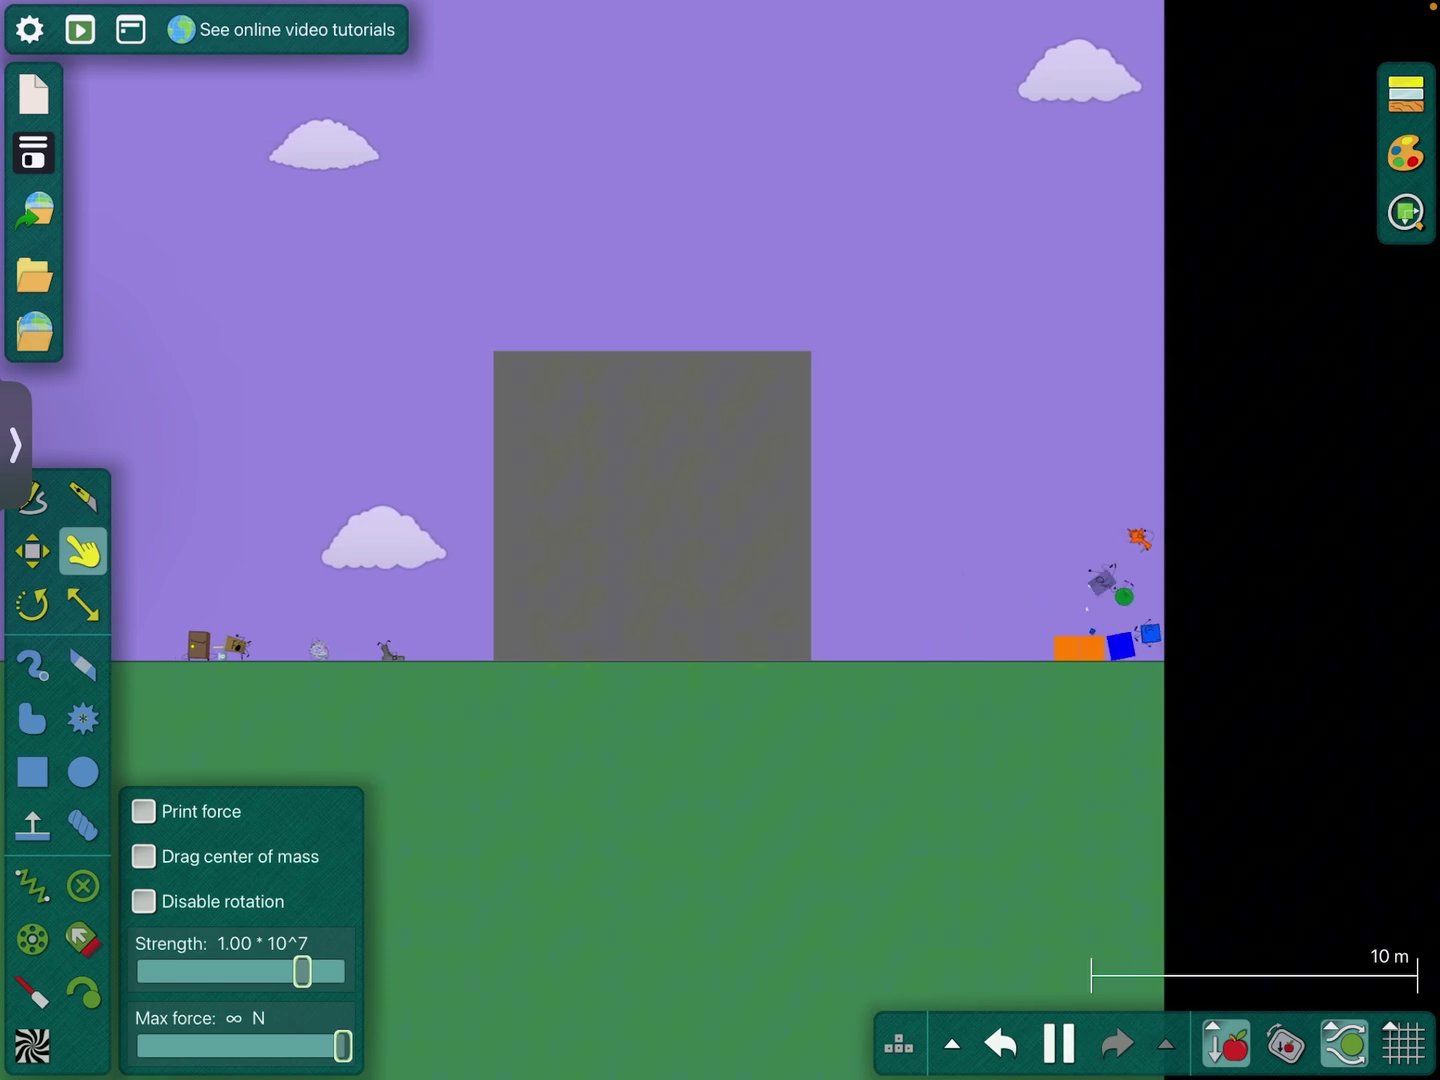
pyautogui.scroll(3, 1159, 664)
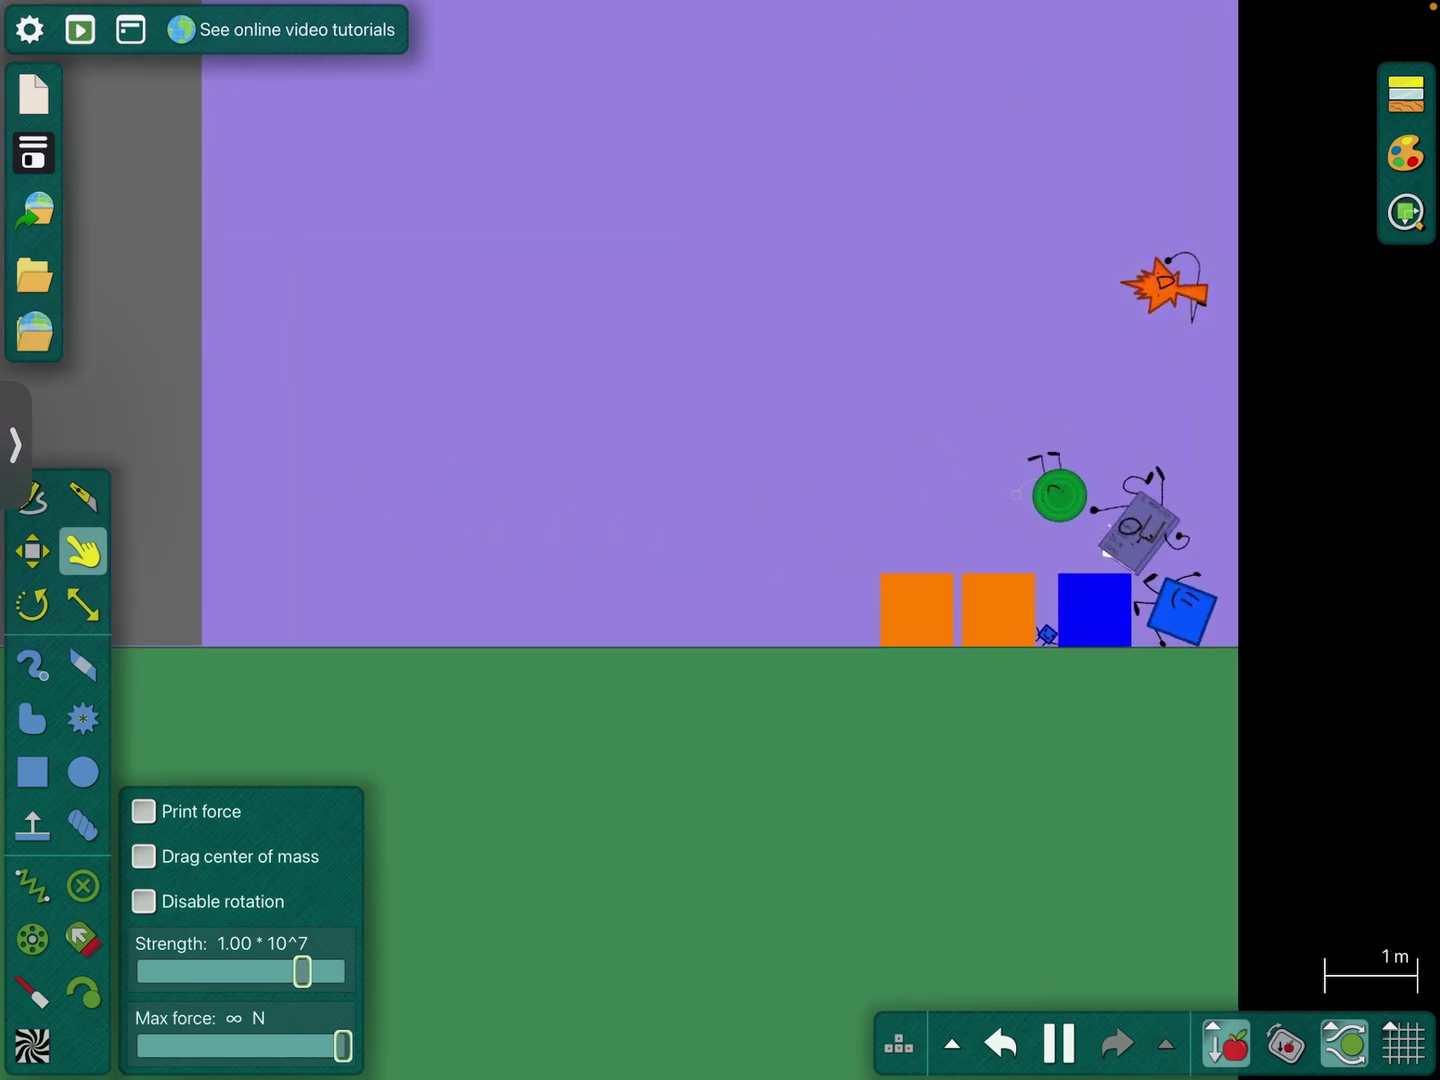
pyautogui.press('m')
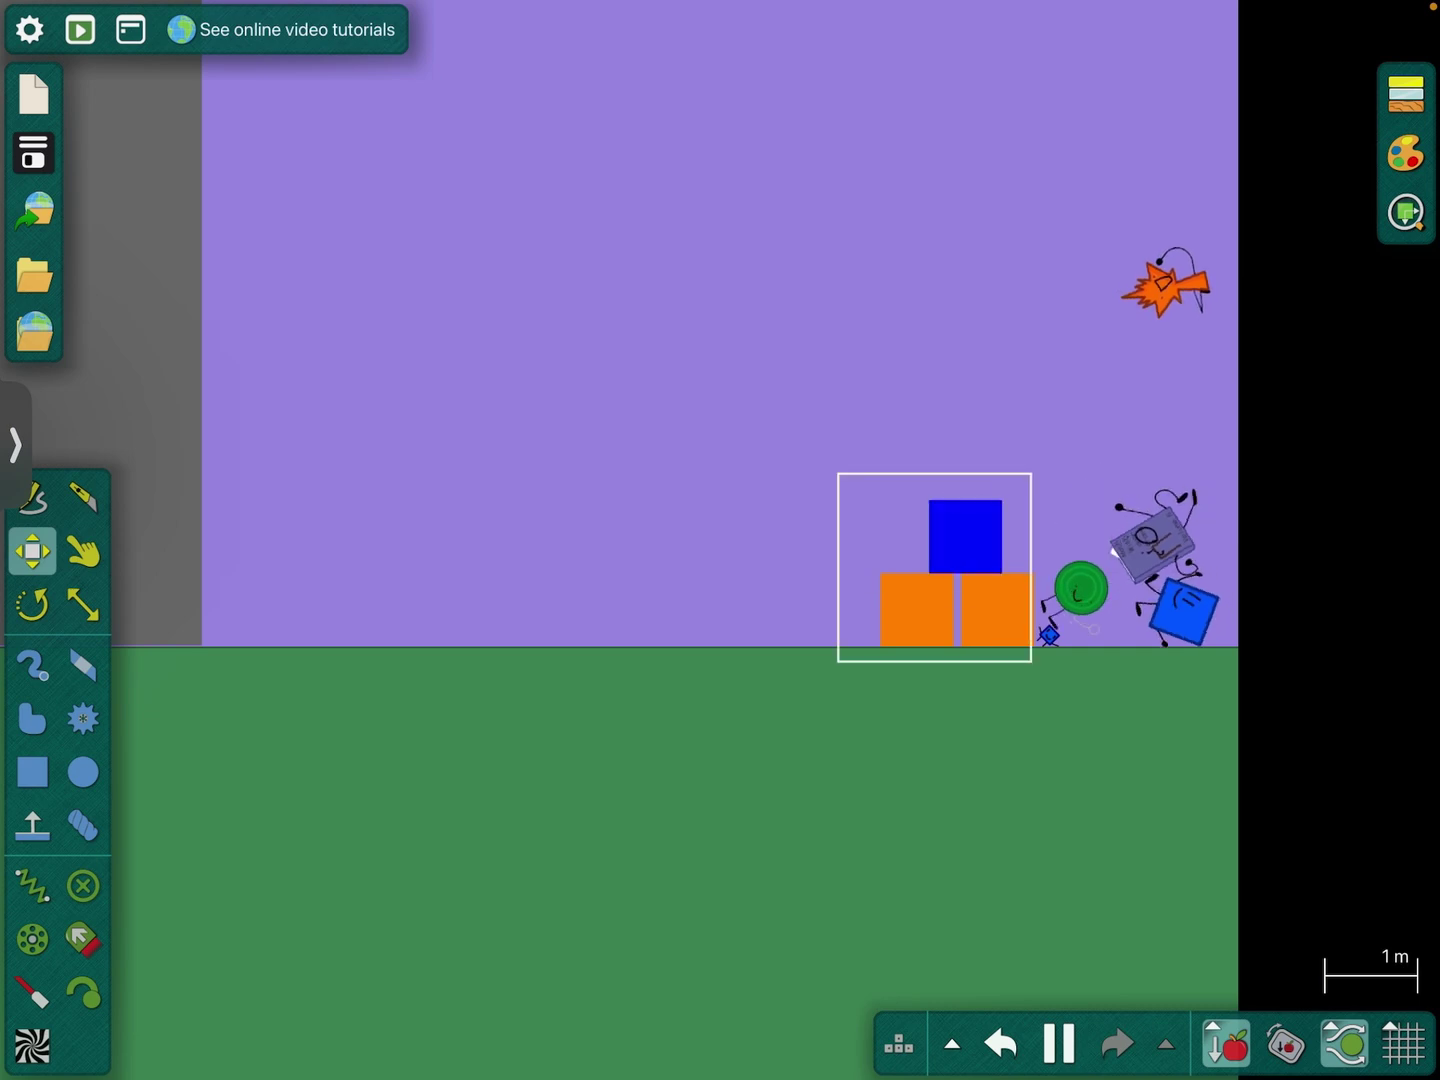
pyautogui.moveTo(934, 567); pyautogui.dragTo(802, 549)
pyautogui.press('k')
pyautogui.scroll(2, 1238, 484)
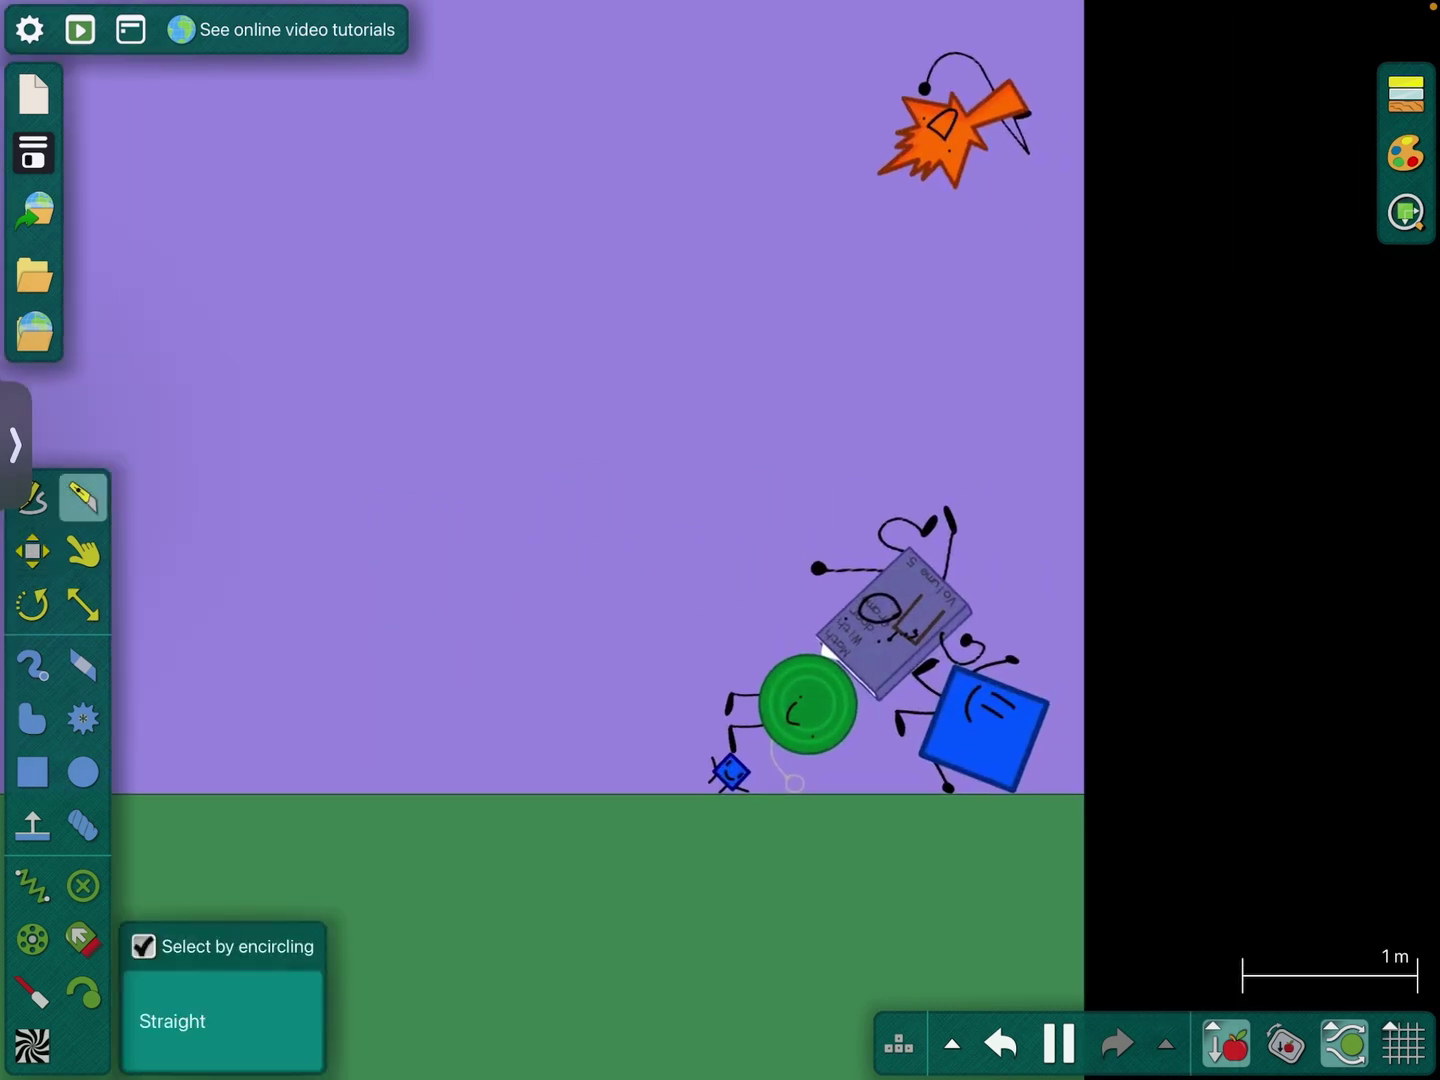
pyautogui.press('g')
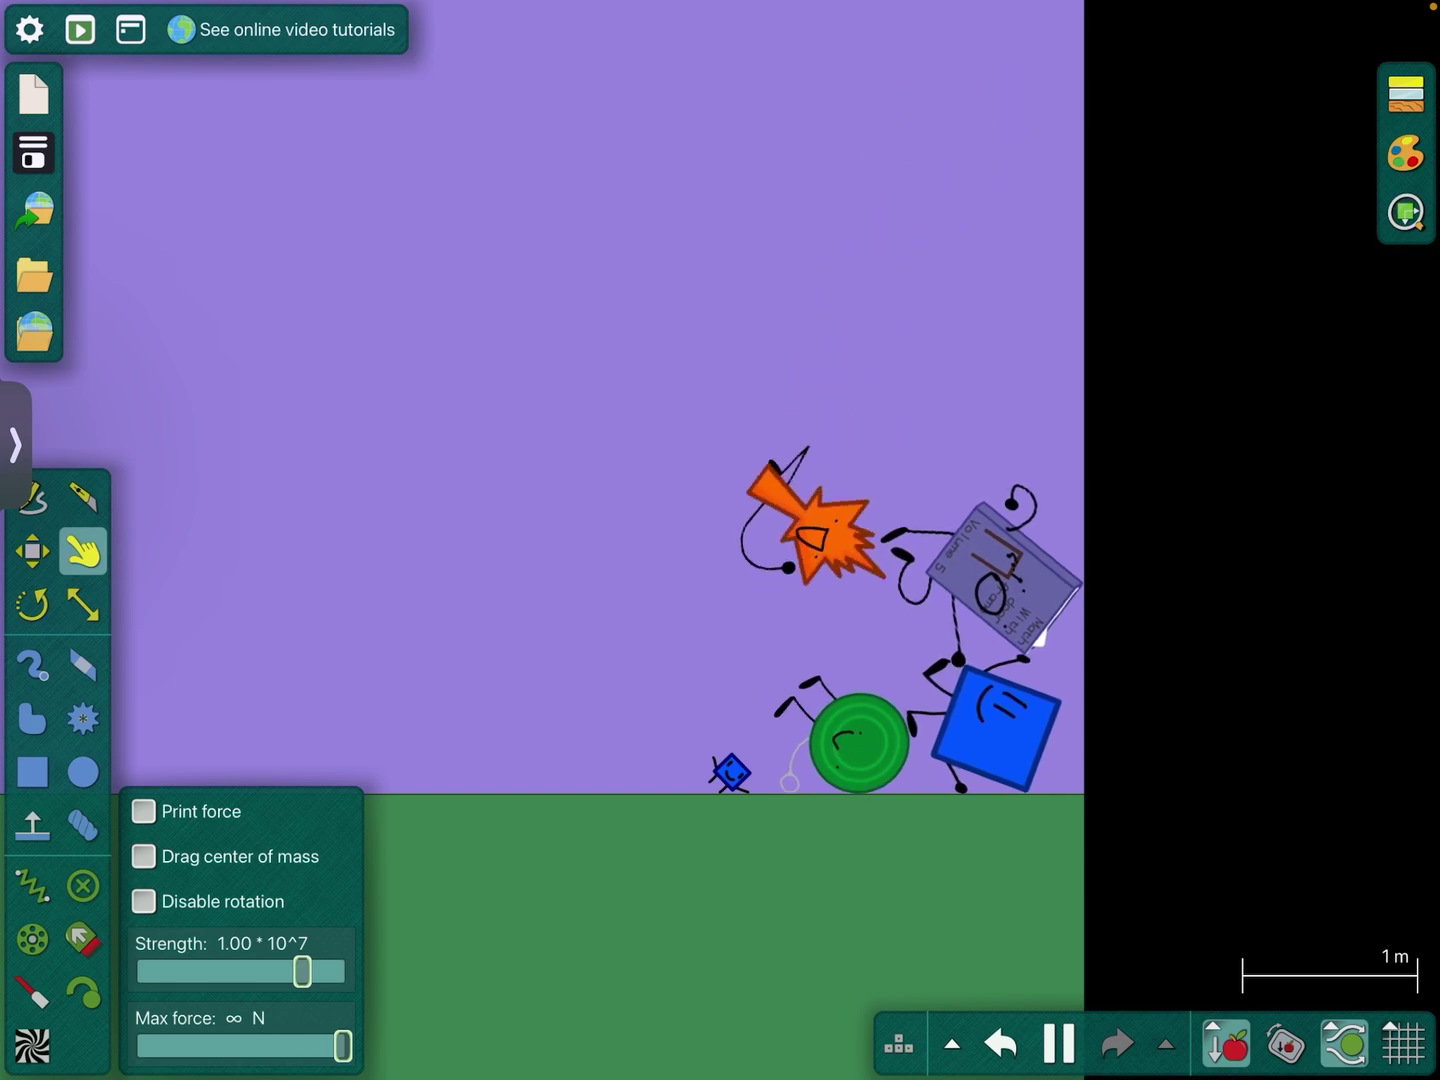
pyautogui.scroll(3, 923, 628)
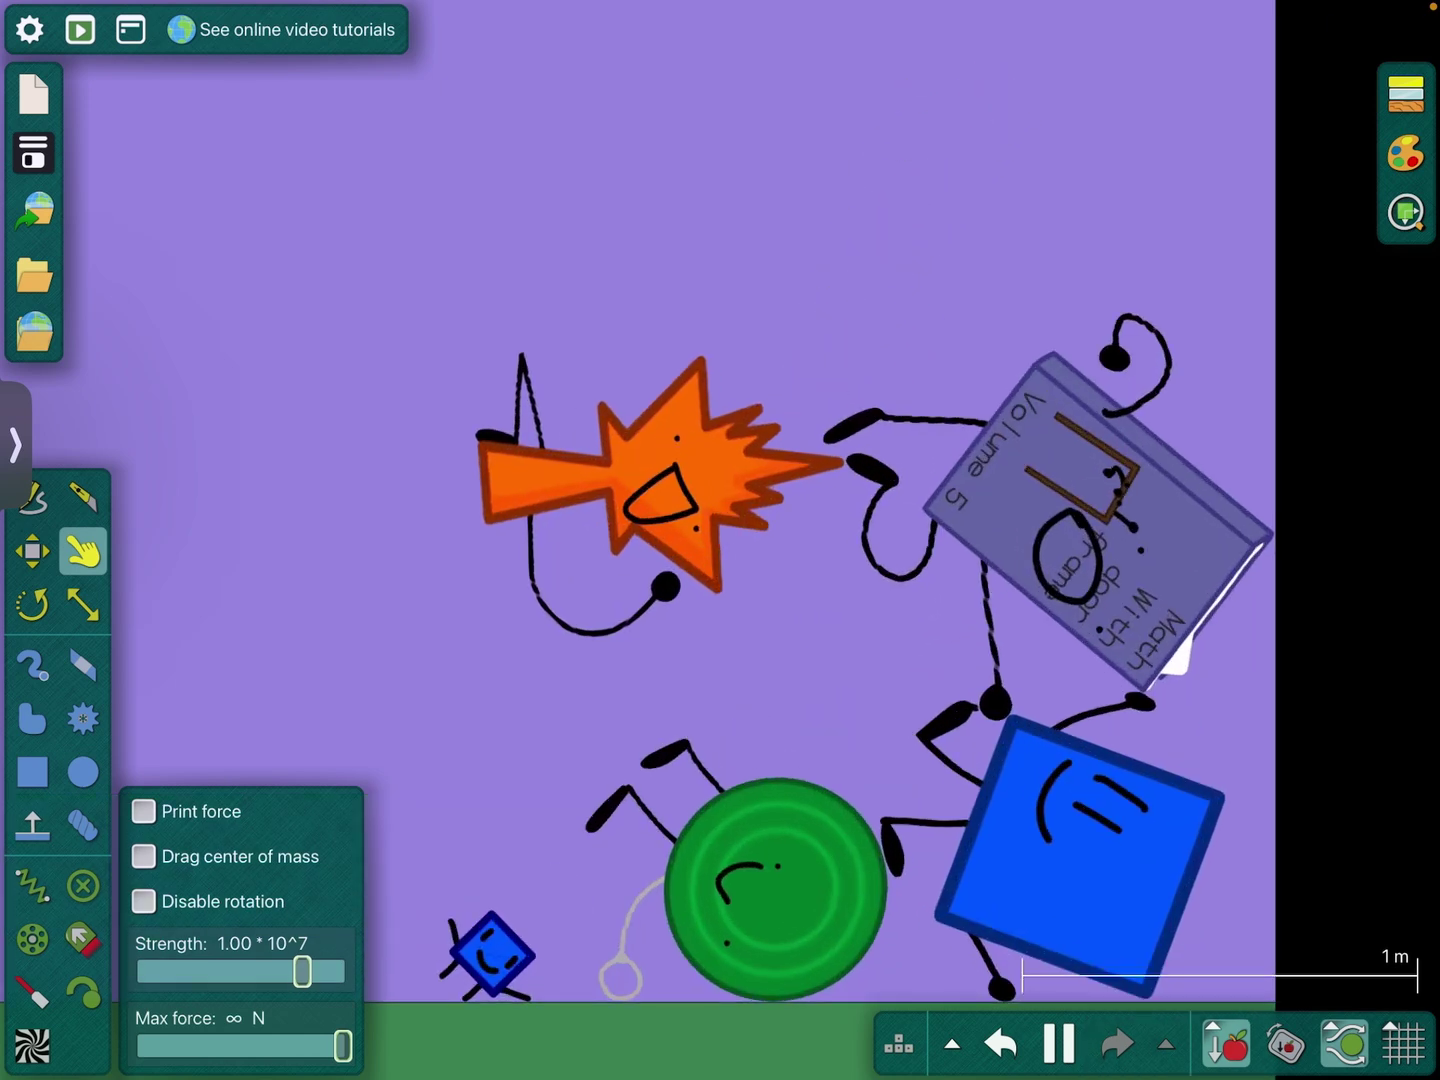